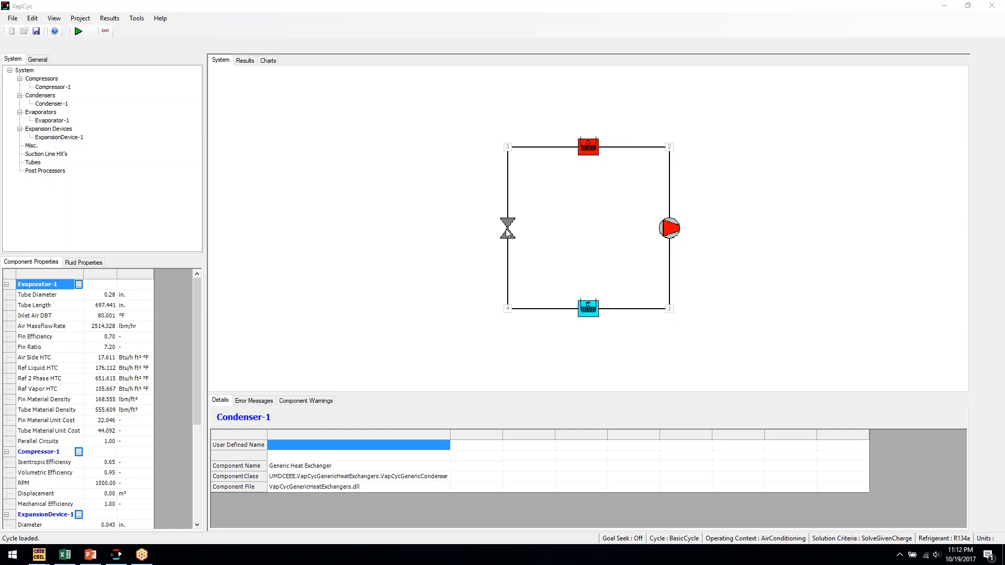
# Choose the Generic Heat Exchanger model for the condenser and open its properties
pyautogui.rightClick(588, 149)
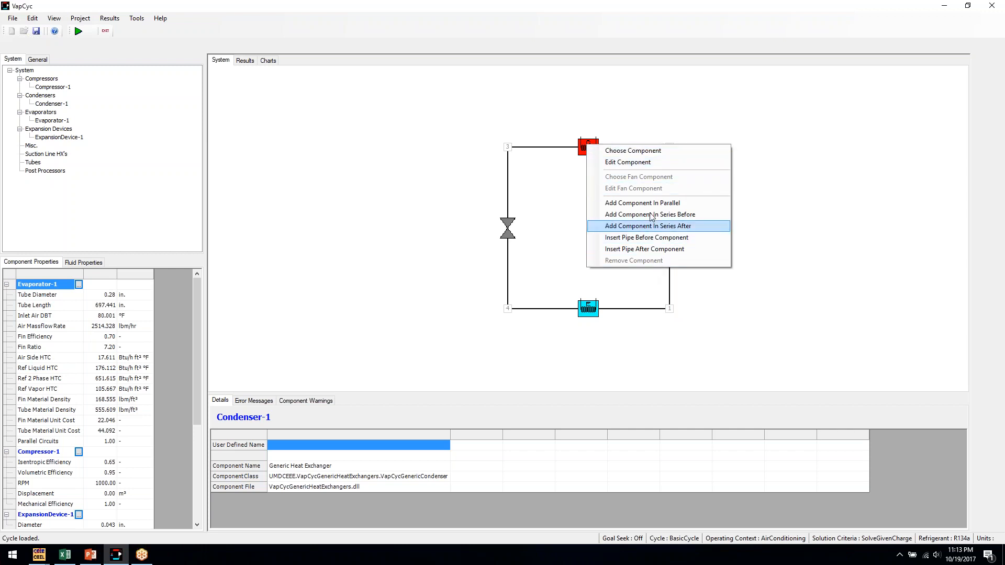
pyautogui.click(654, 151)
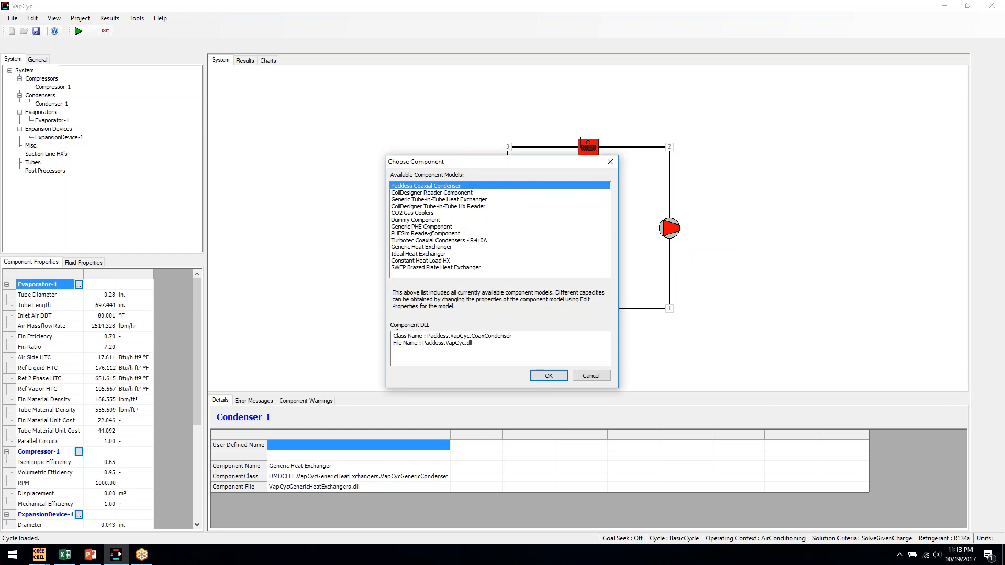
pyautogui.click(421, 248)
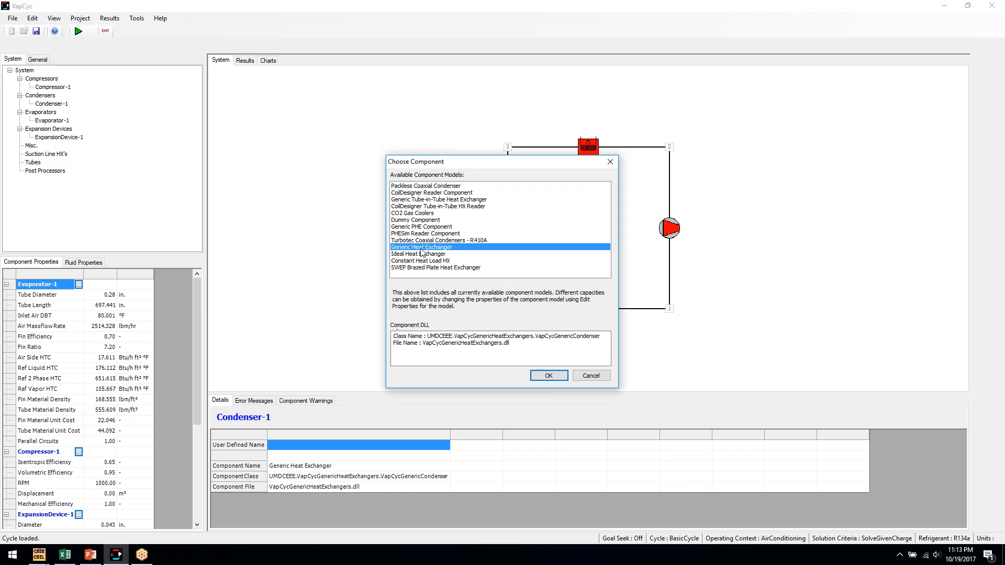
pyautogui.click(547, 375)
pyautogui.click(523, 313)
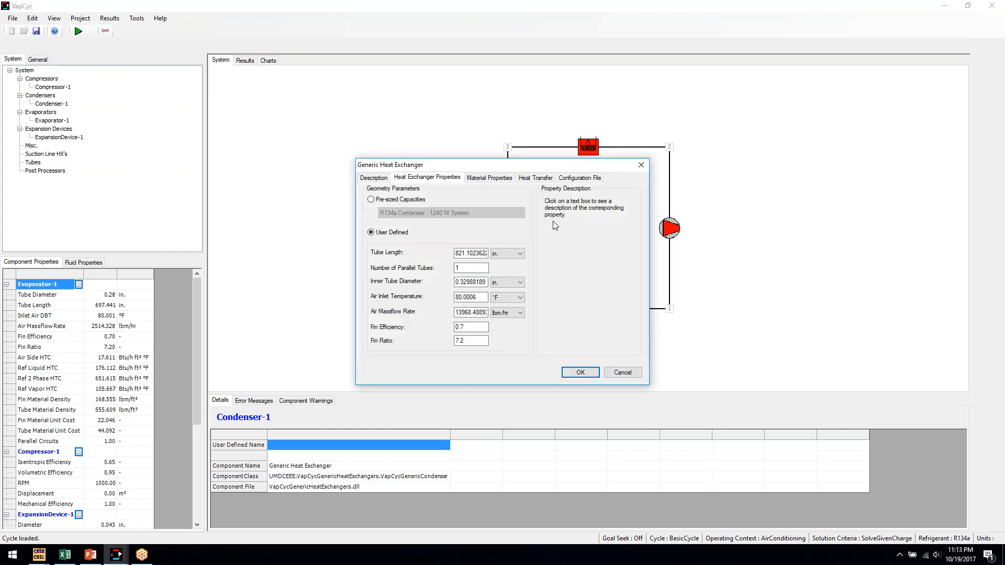
# Review the condenser's heat exchanger properties and material properties, and accept them as they are
pyautogui.moveTo(525, 169); pyautogui.dragTo(546, 158)
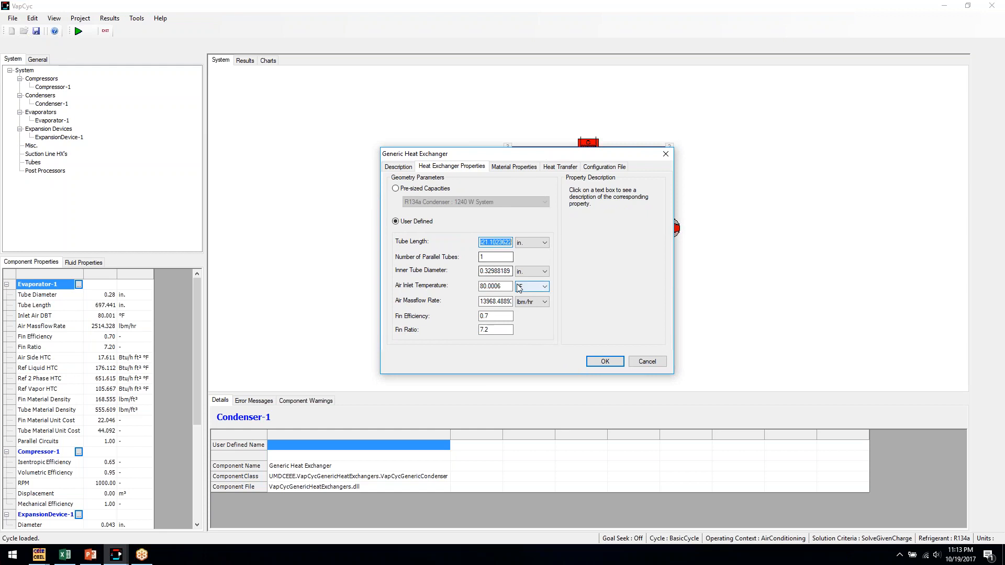
pyautogui.click(513, 168)
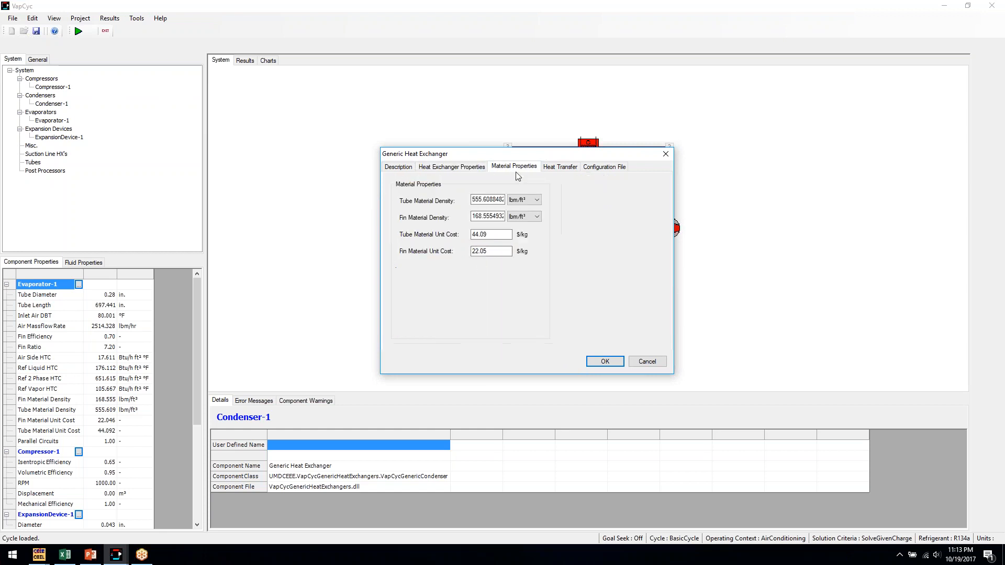
pyautogui.click(598, 365)
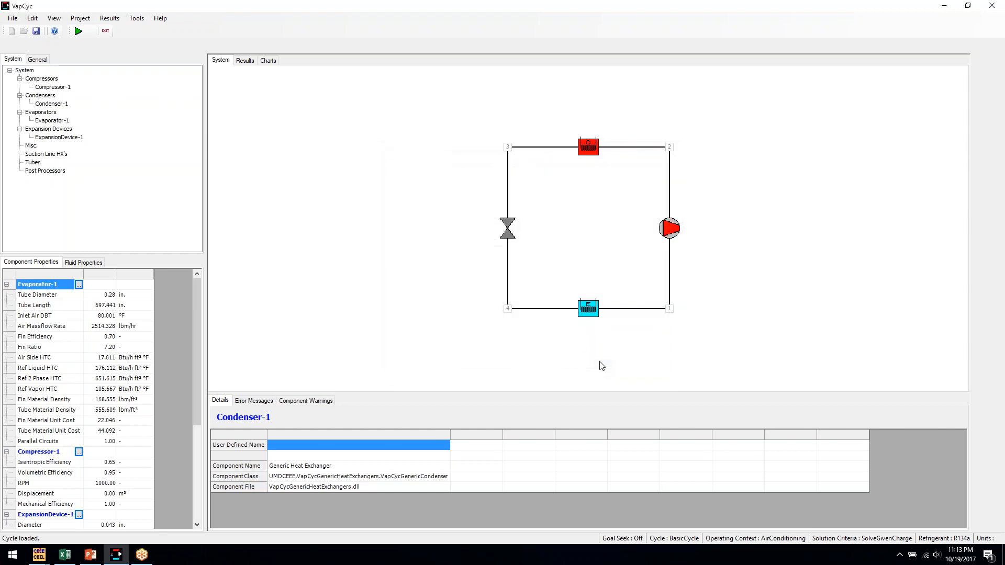
# Show the details of Compressor-1 and check which component actions are available for it
pyautogui.click(48, 89)
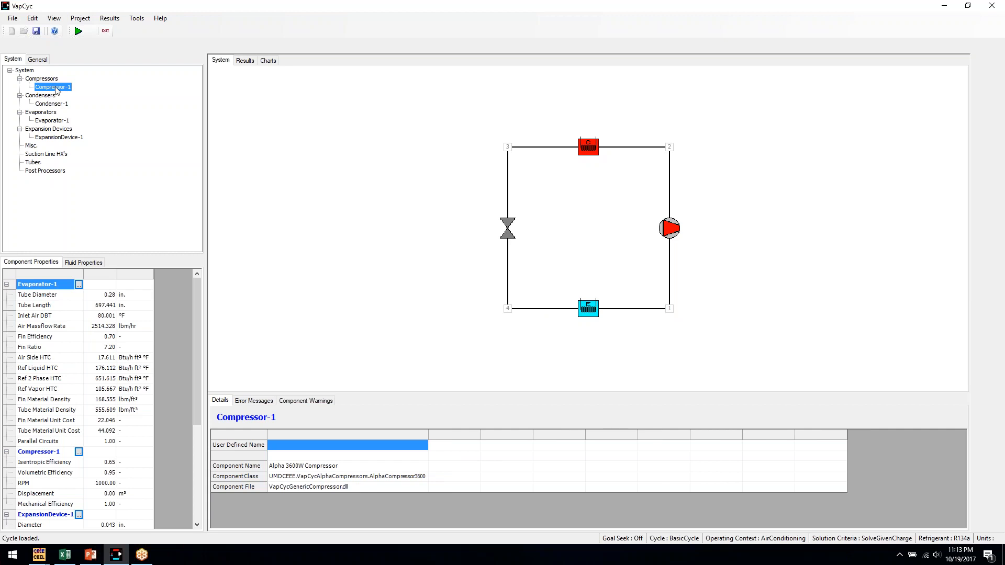
pyautogui.rightClick(57, 90)
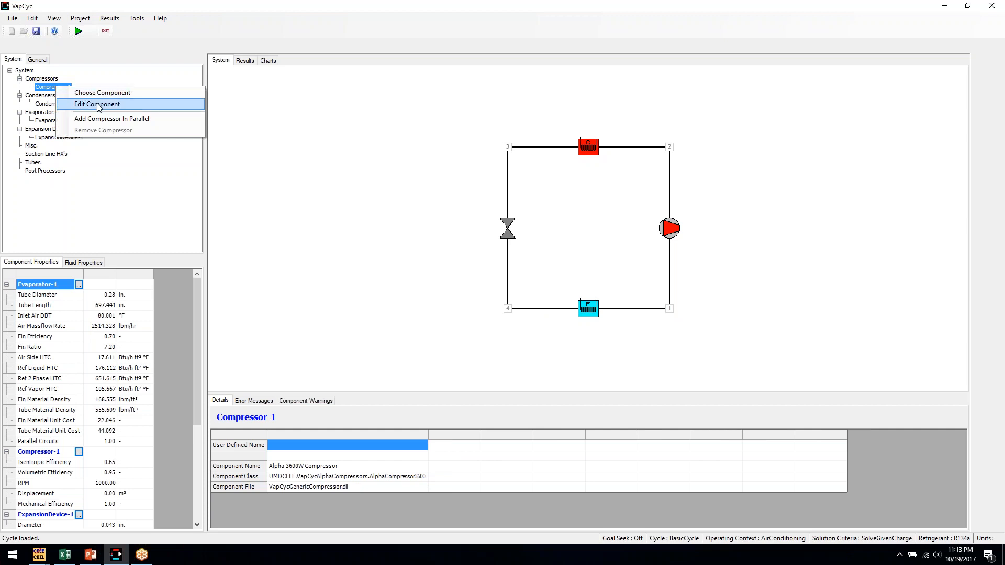
pyautogui.click(175, 51)
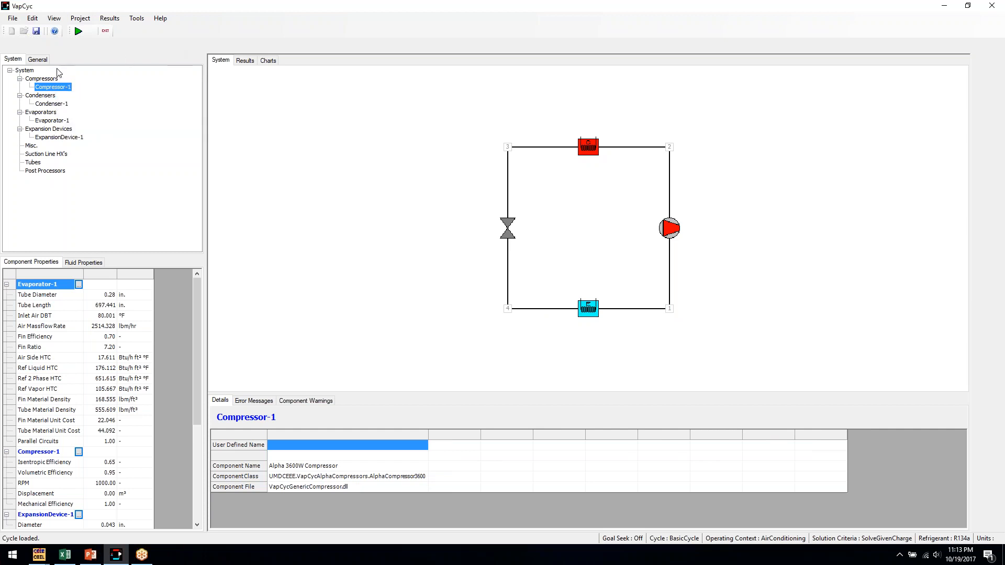
# Look at the project's file name and description fields, and return to the system component tree
pyautogui.click(41, 60)
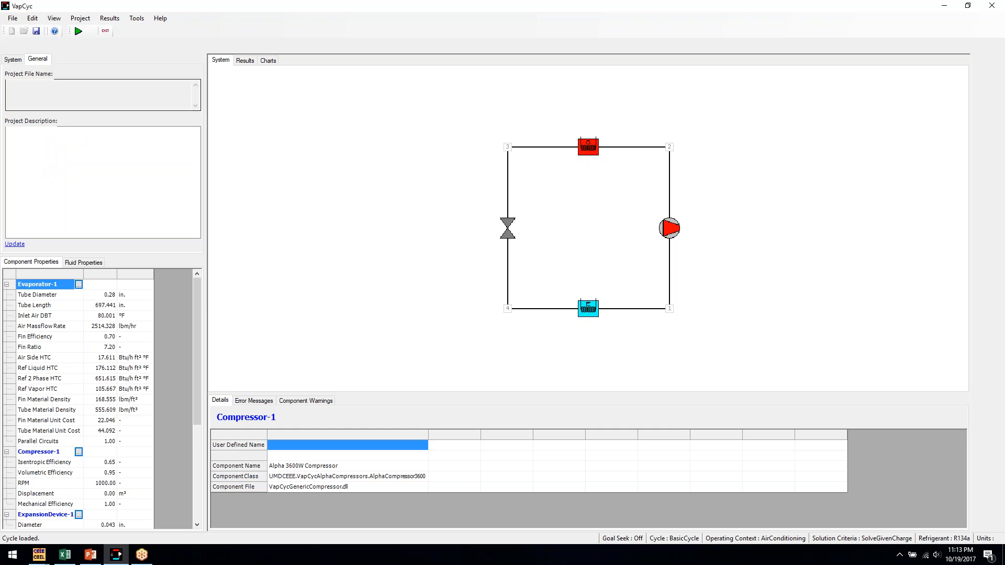
pyautogui.click(52, 86)
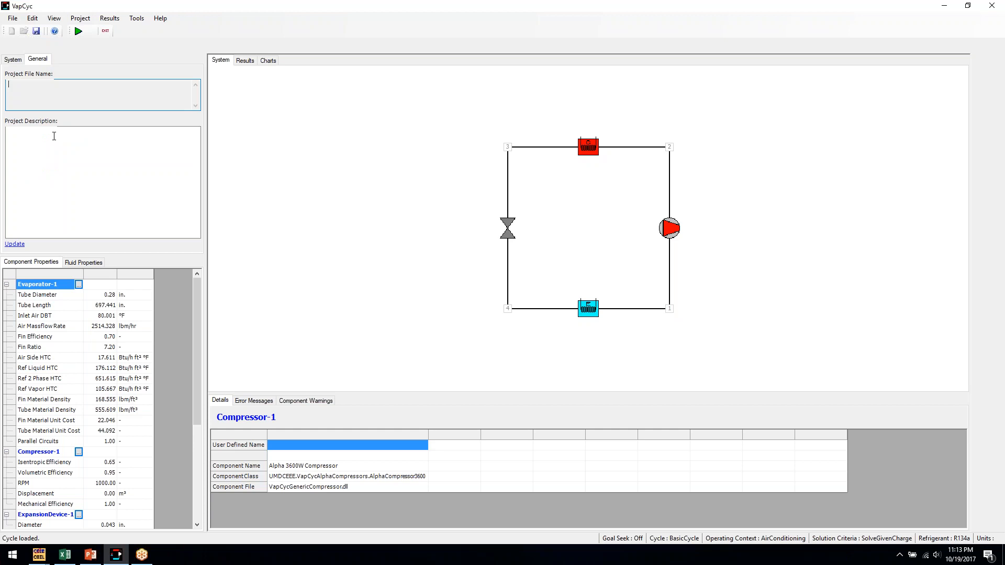
pyautogui.click(44, 149)
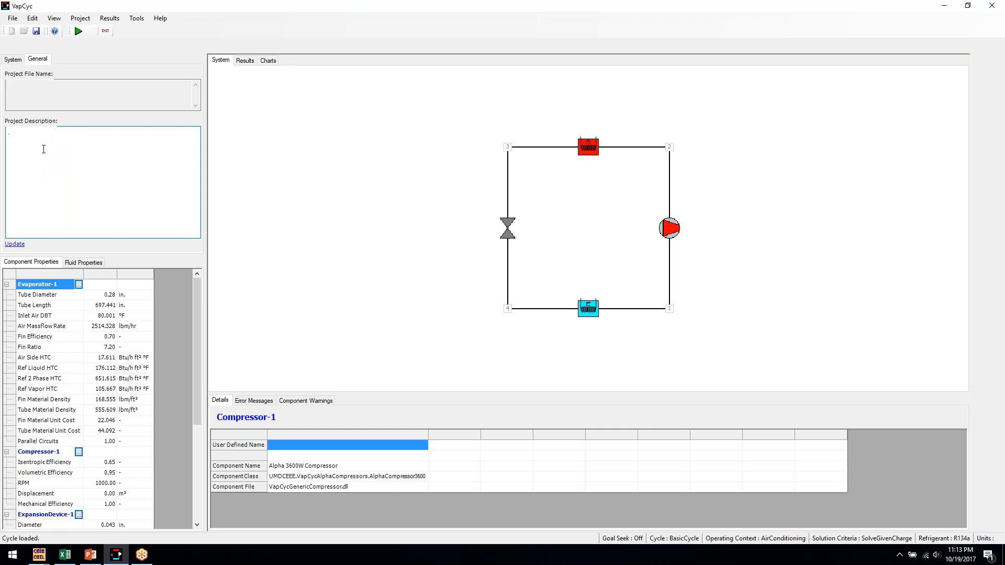
pyautogui.click(19, 59)
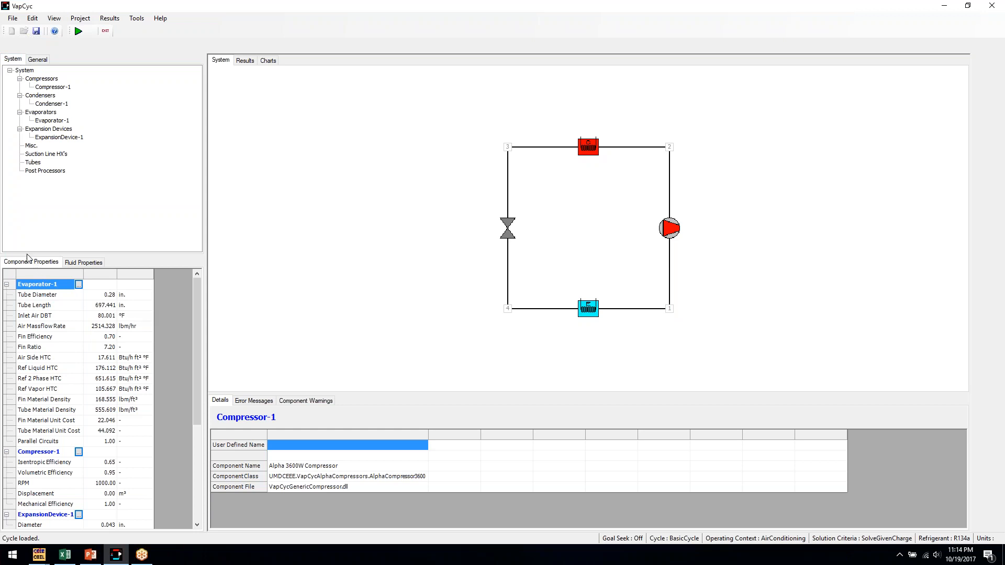
# Look through the component property list and review Compressor-1's parameters, accepting them as they are
pyautogui.click(72, 302)
pyautogui.click(94, 295)
pyautogui.scroll(-5, 99, 350)
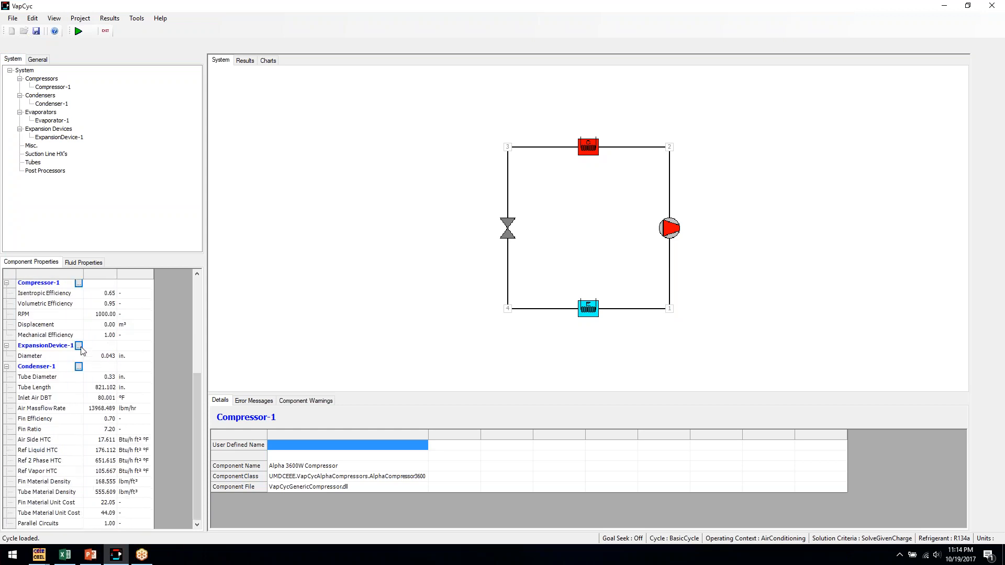
pyautogui.click(79, 284)
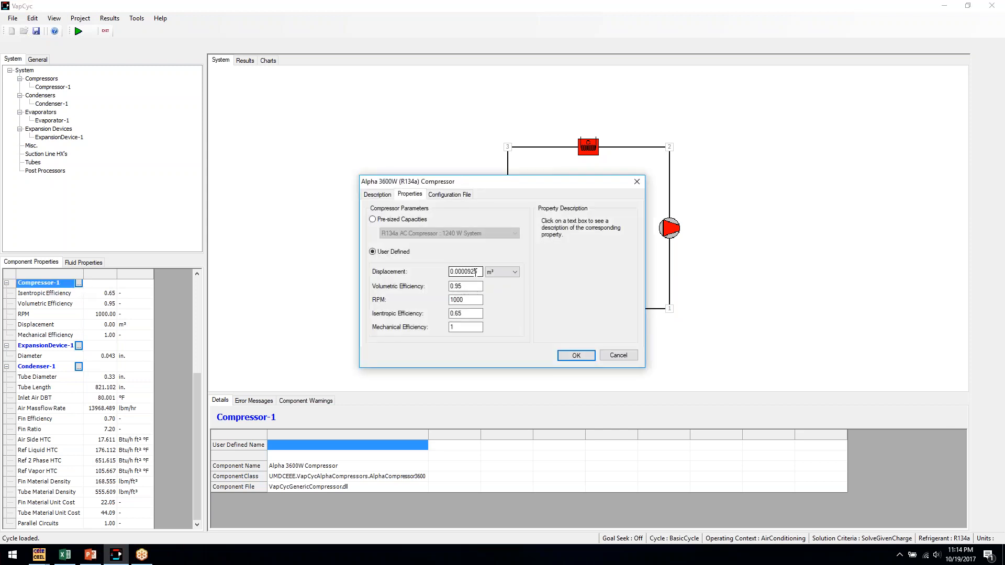
pyautogui.moveTo(519, 180); pyautogui.dragTo(523, 141)
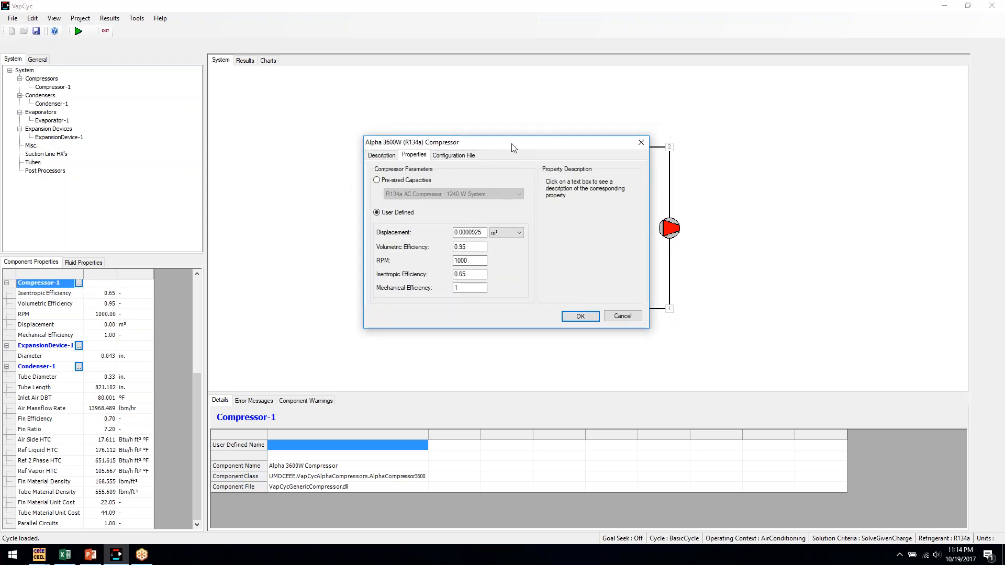
pyautogui.click(572, 318)
# Calculate the air properties at 300 K, 101325 Pa and 50% relative humidity, and the R134a saturation properties at 100000 Pa
pyautogui.click(83, 264)
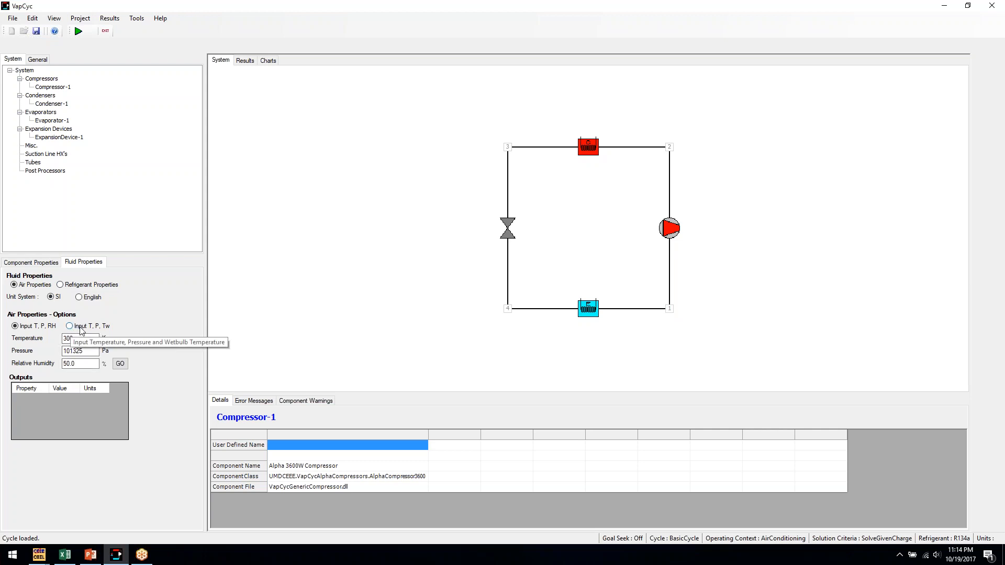
pyautogui.click(120, 363)
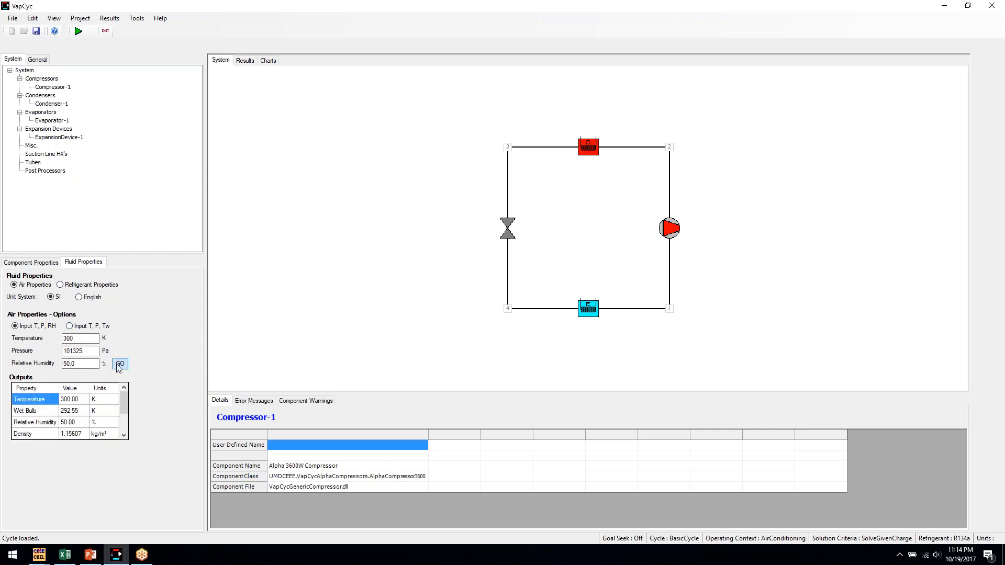
pyautogui.moveTo(124, 399); pyautogui.dragTo(126, 410)
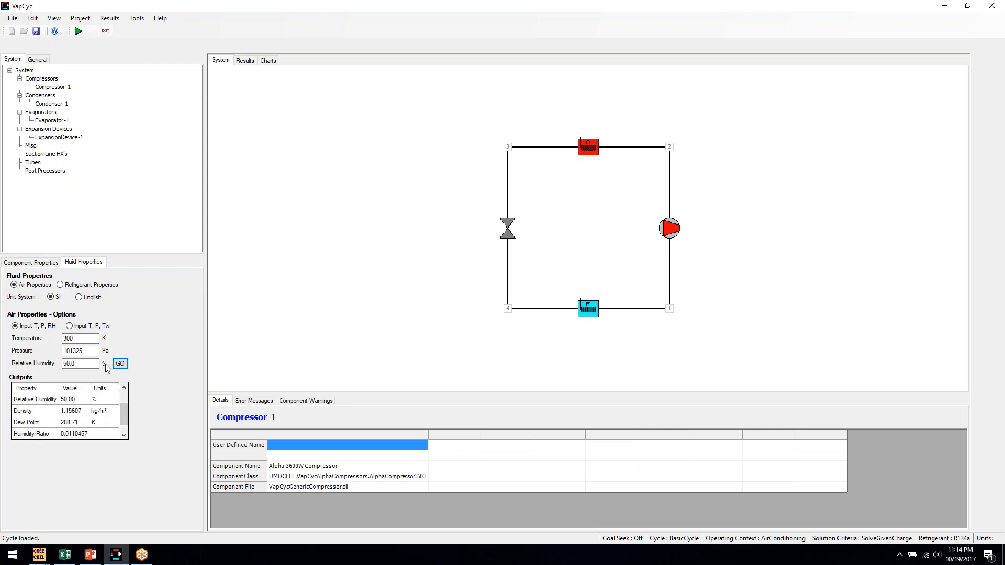
pyautogui.click(68, 285)
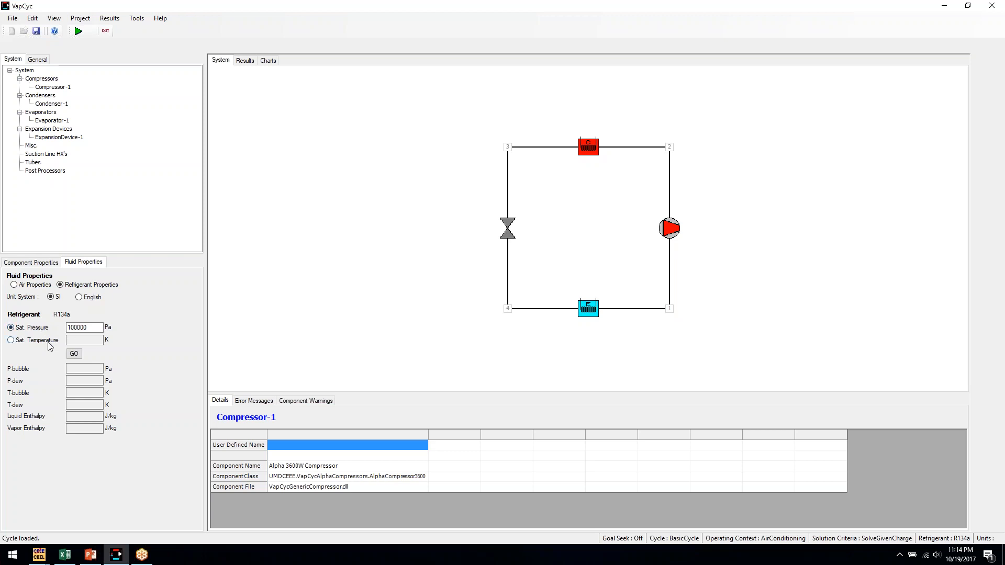
pyautogui.click(73, 354)
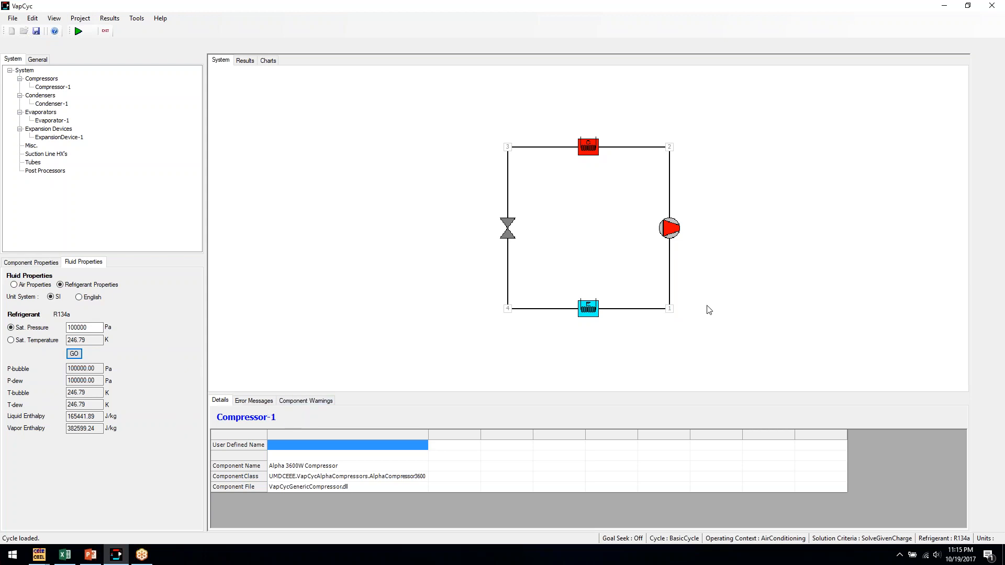
# Run the simulation of the basic vapor compression cycle
pyautogui.click(593, 151)
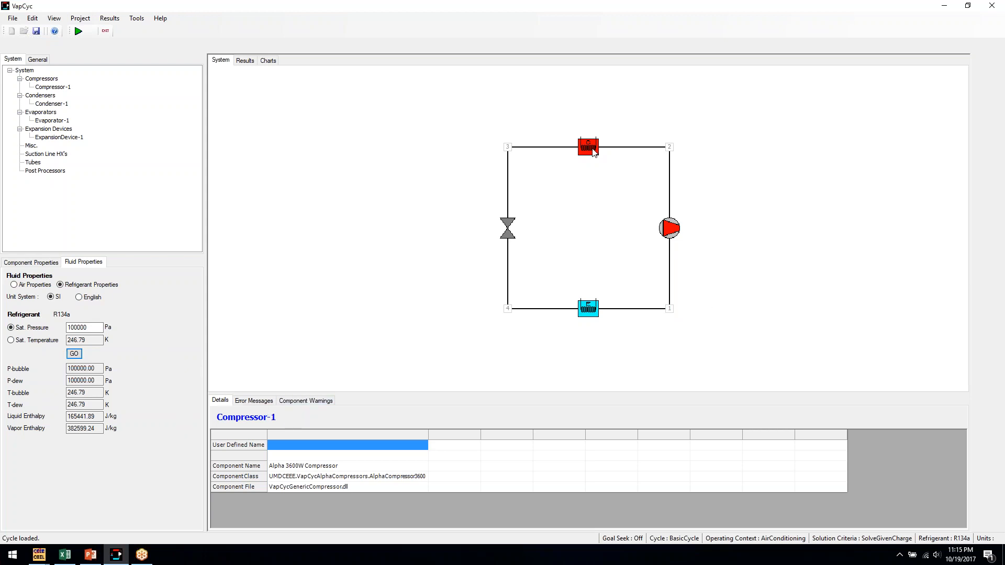
pyautogui.click(664, 233)
pyautogui.click(80, 32)
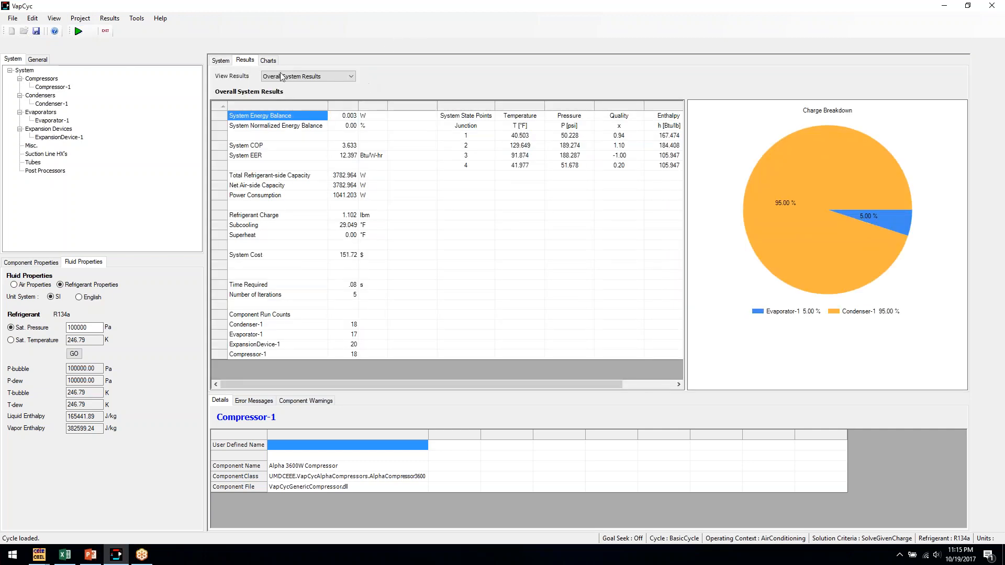
# Examine the energy balance, COP, capacity, power consumption and refrigerant charge in the overall system results
pyautogui.click(303, 127)
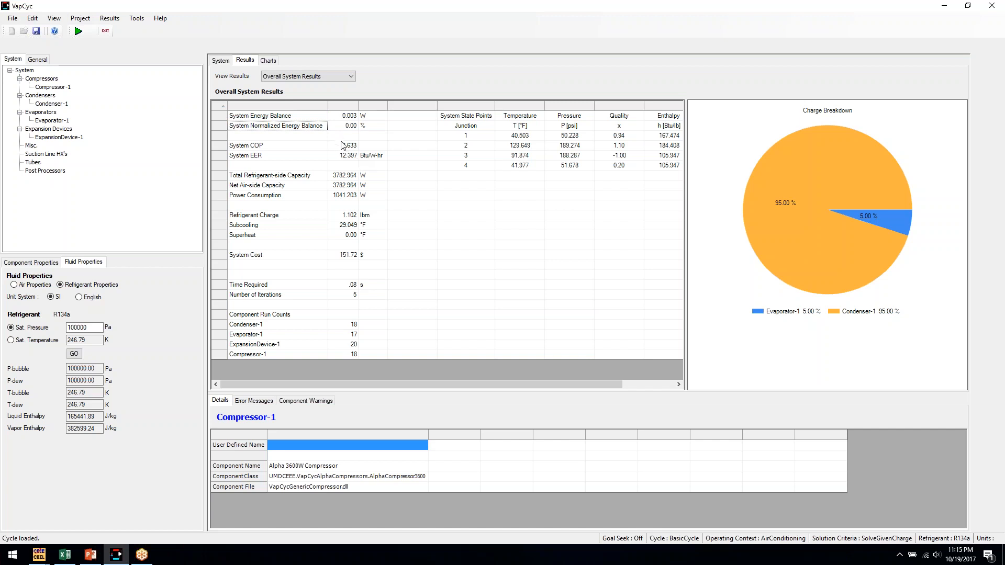
pyautogui.click(275, 145)
pyautogui.click(296, 169)
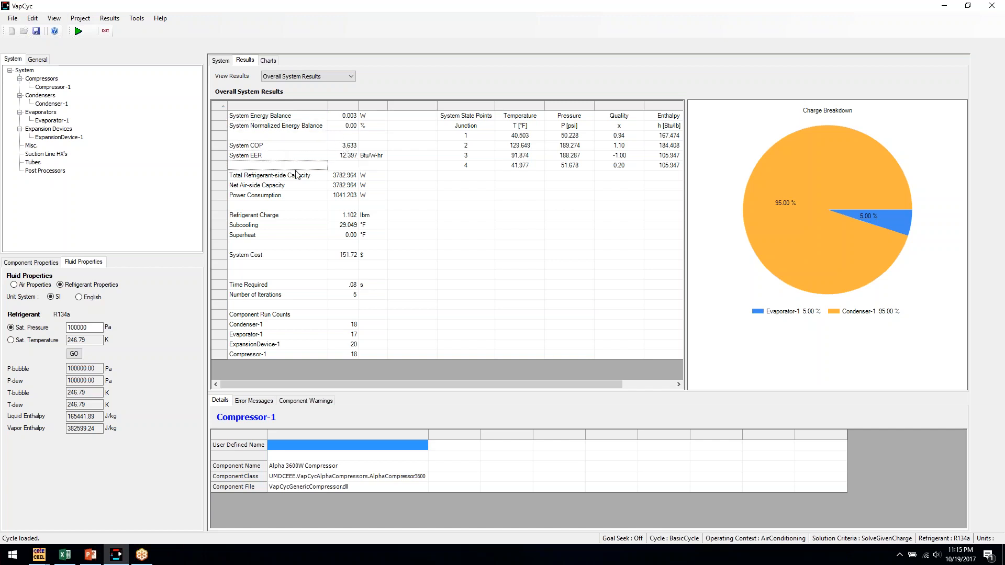
pyautogui.click(295, 196)
pyautogui.click(299, 215)
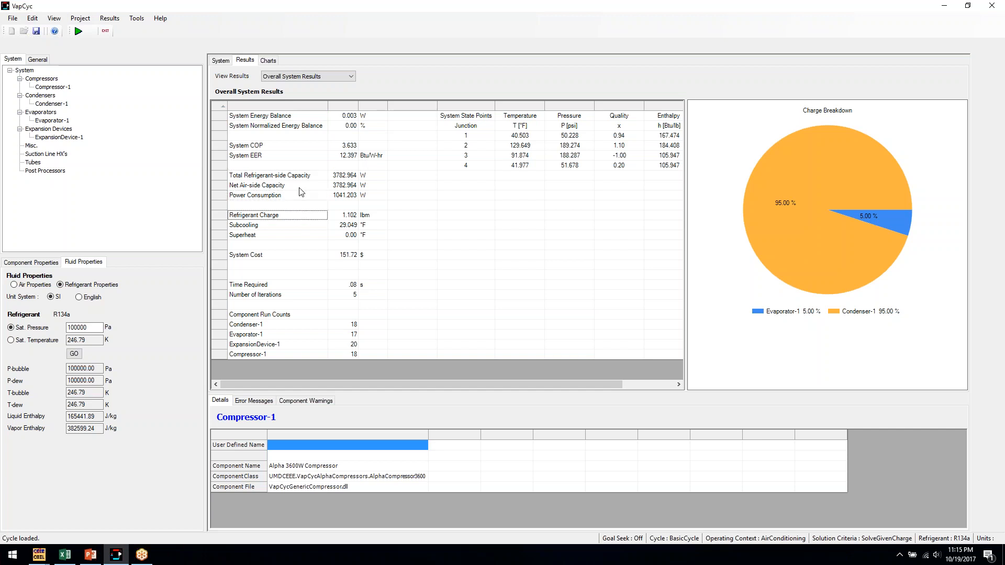
# Examine the state point table in the overall system results, comparing its junctions with those on the cycle diagram
pyautogui.moveTo(442, 384); pyautogui.dragTo(519, 388)
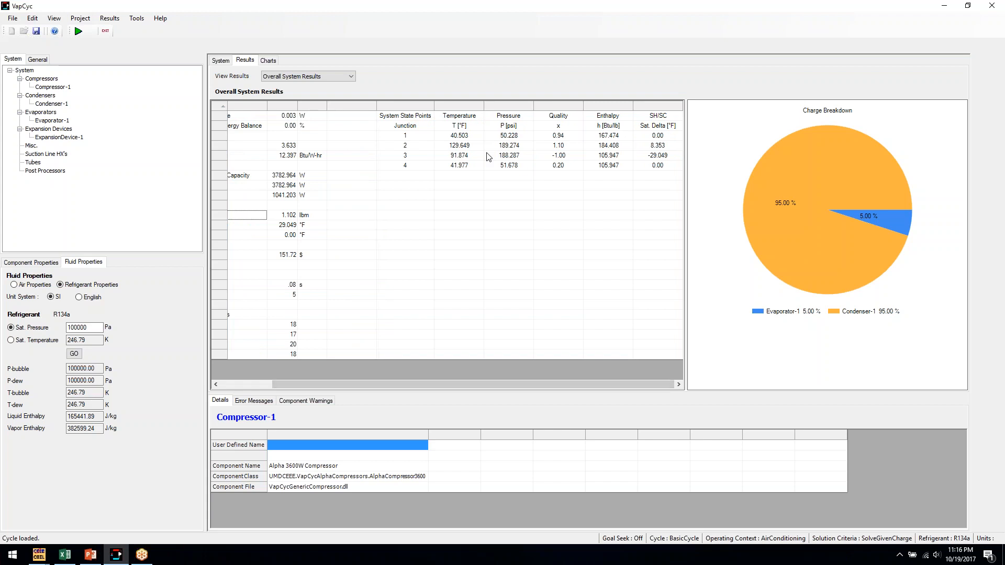
pyautogui.click(419, 138)
pyautogui.click(220, 62)
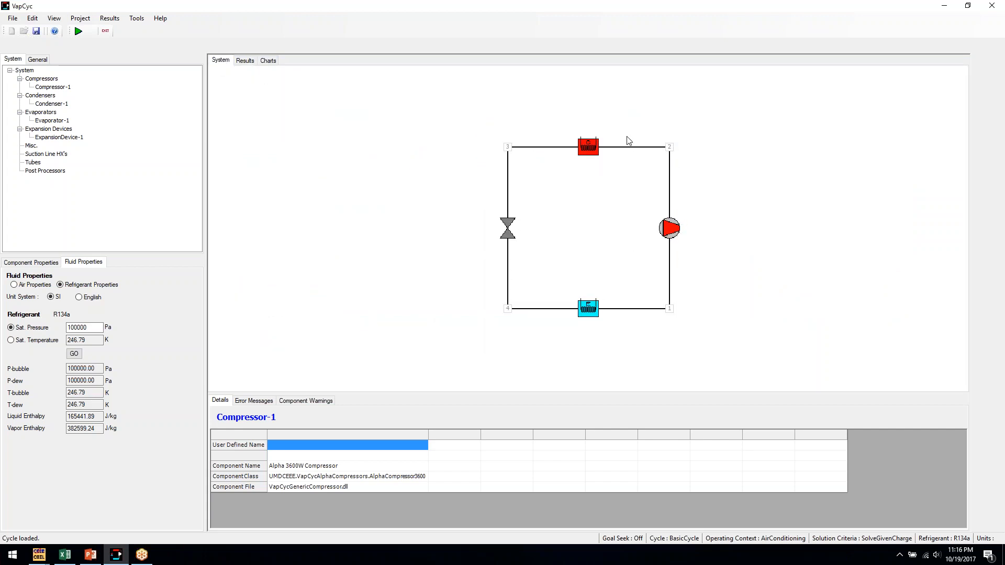
pyautogui.click(250, 62)
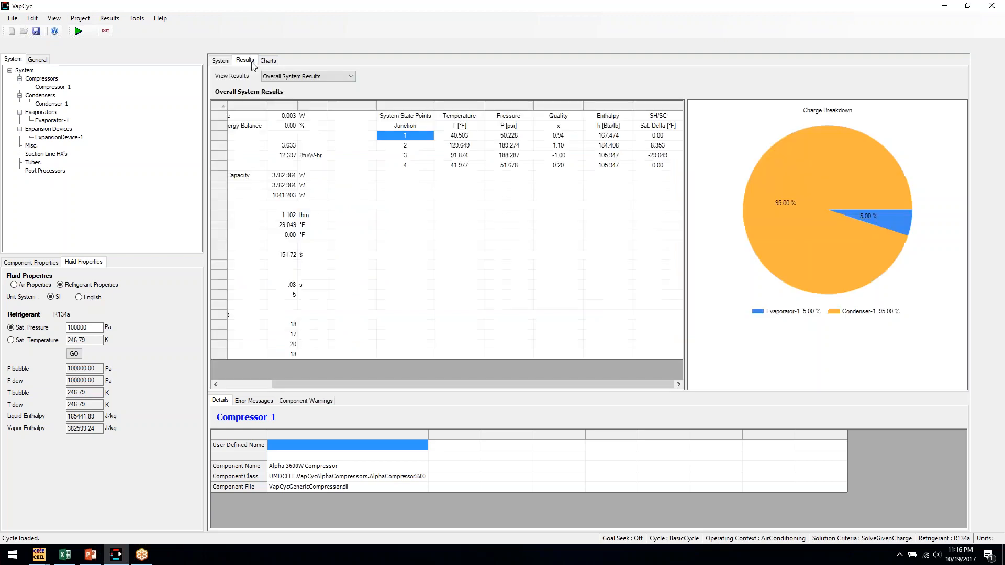
pyautogui.click(466, 139)
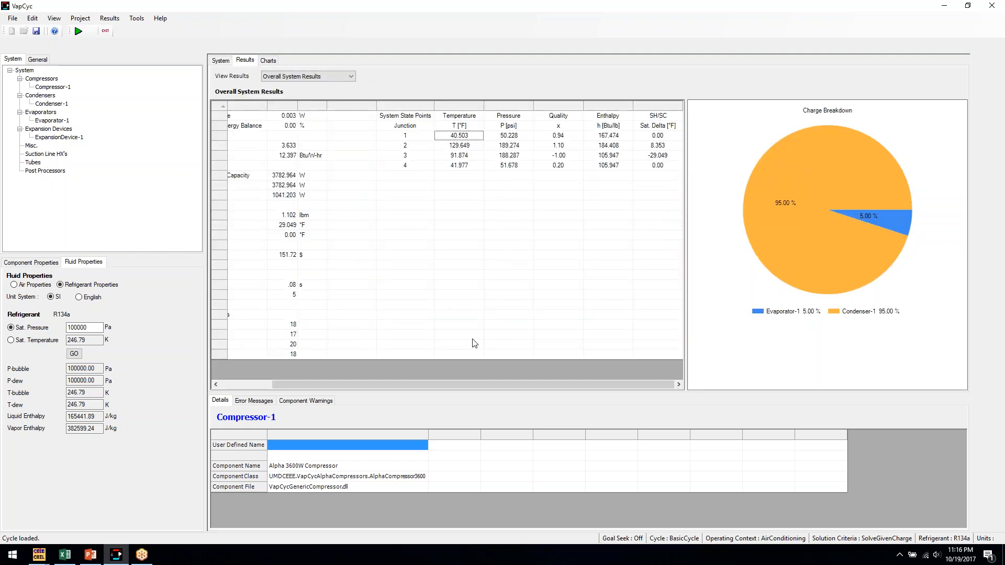
pyautogui.moveTo(460, 387); pyautogui.dragTo(408, 388)
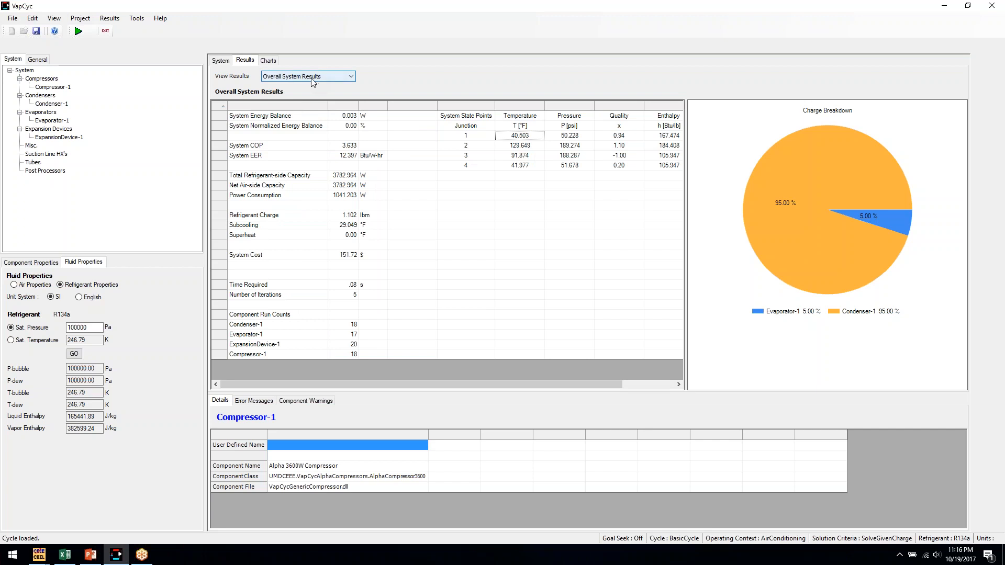
# Show the Evaporator-1 results and examine its port properties
pyautogui.click(306, 79)
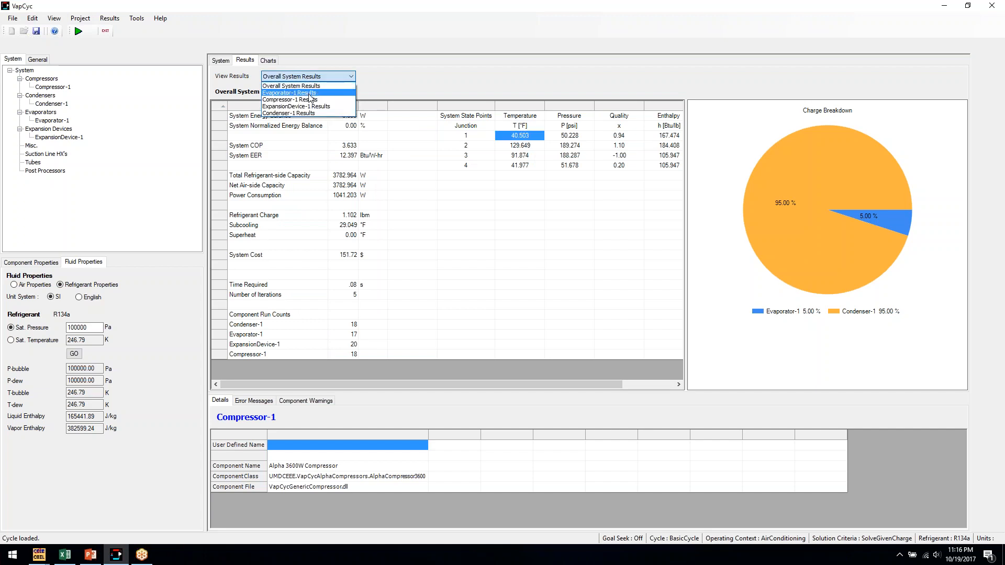
pyautogui.click(309, 94)
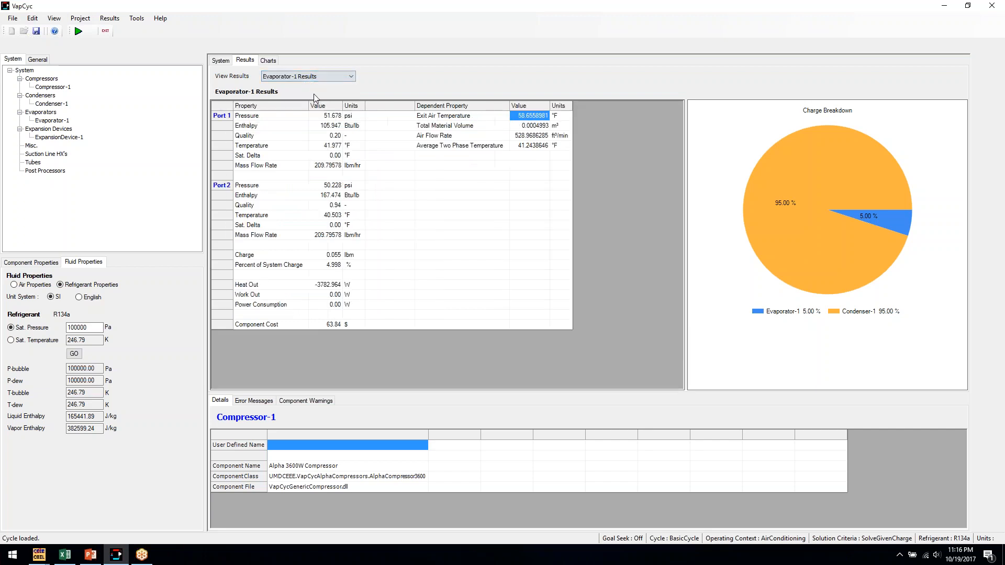
pyautogui.click(334, 128)
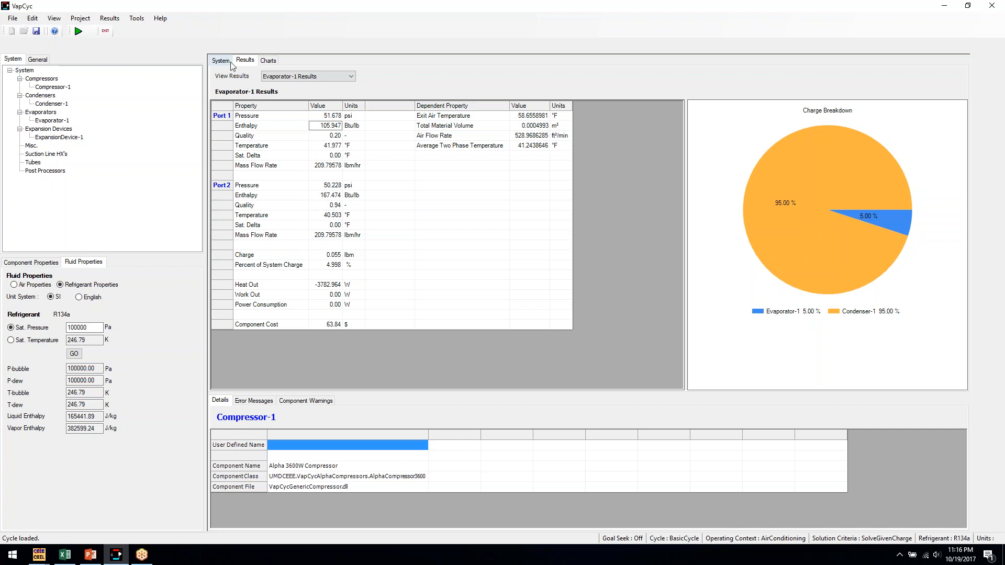
# Return to the overall system results and examine the pressure-enthalpy chart of the cycle
pyautogui.click(278, 78)
pyautogui.click(283, 85)
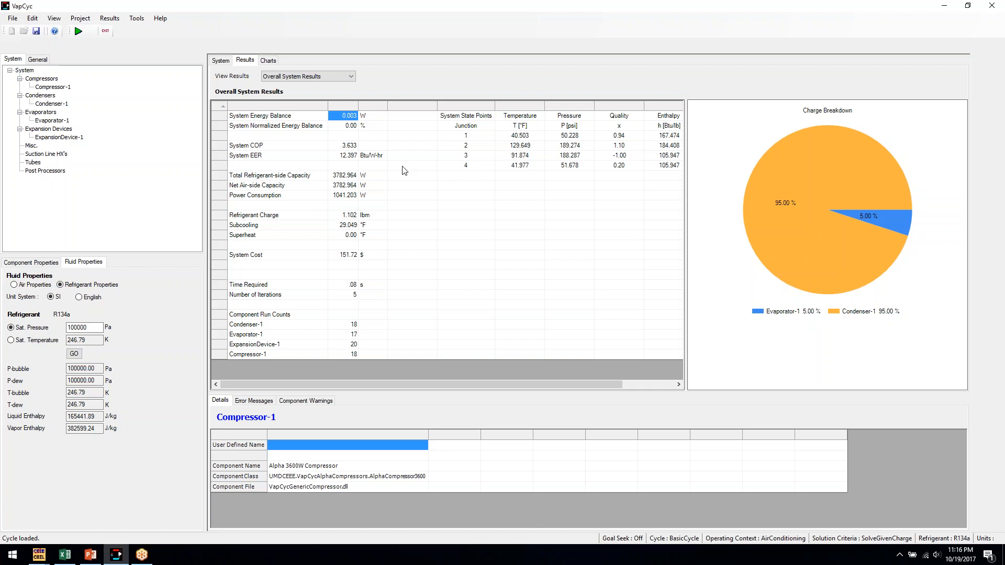
pyautogui.click(268, 60)
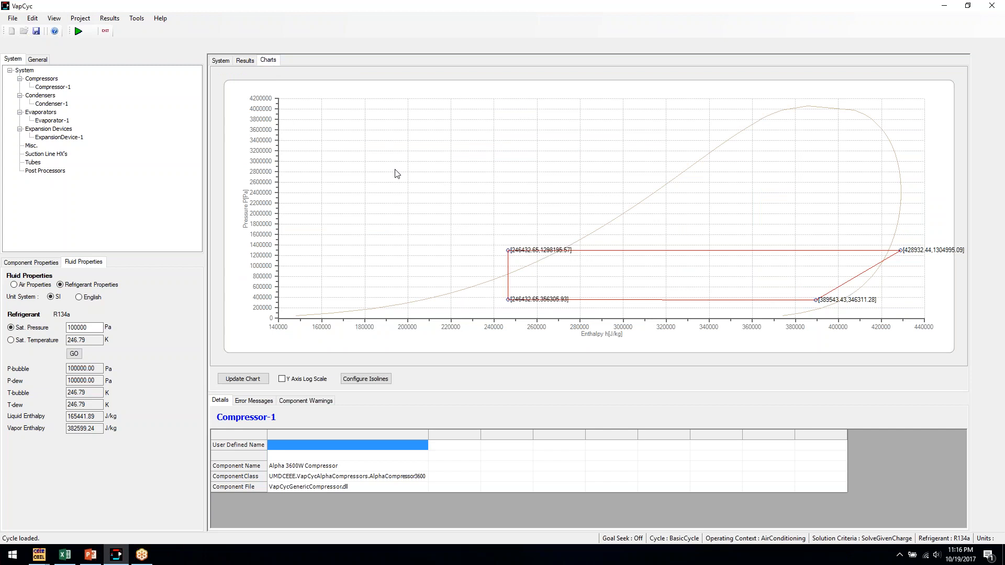
pyautogui.click(984, 25)
pyautogui.click(983, 29)
# Return to the cycle diagram and choose the Generic Heat Exchanger model for Condenser-1
pyautogui.click(219, 61)
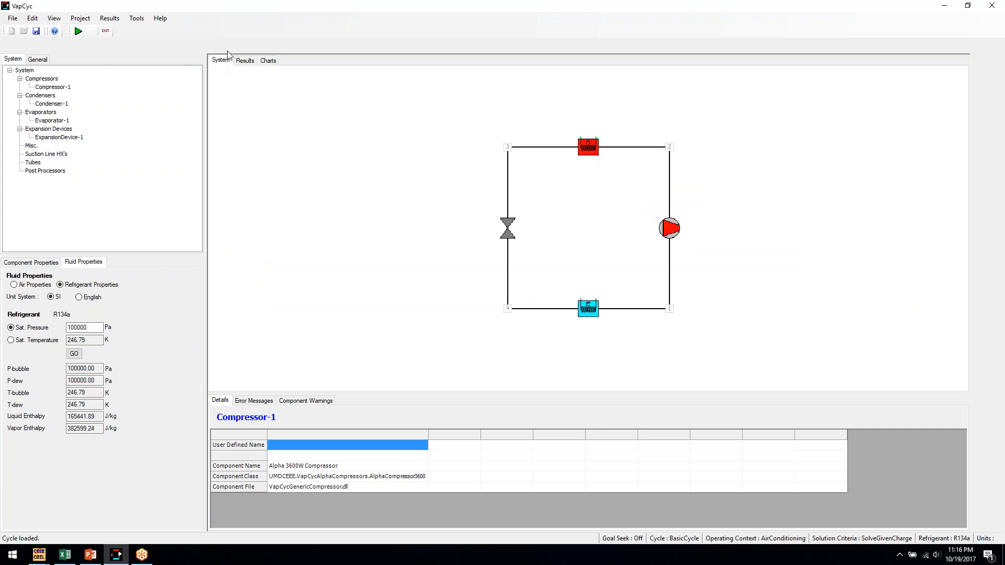
pyautogui.rightClick(588, 148)
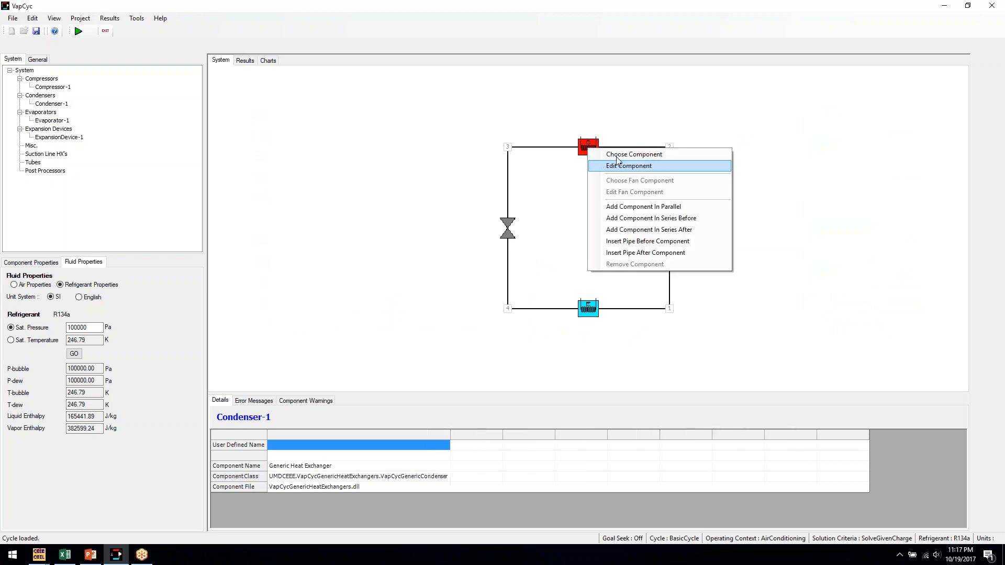
pyautogui.click(648, 159)
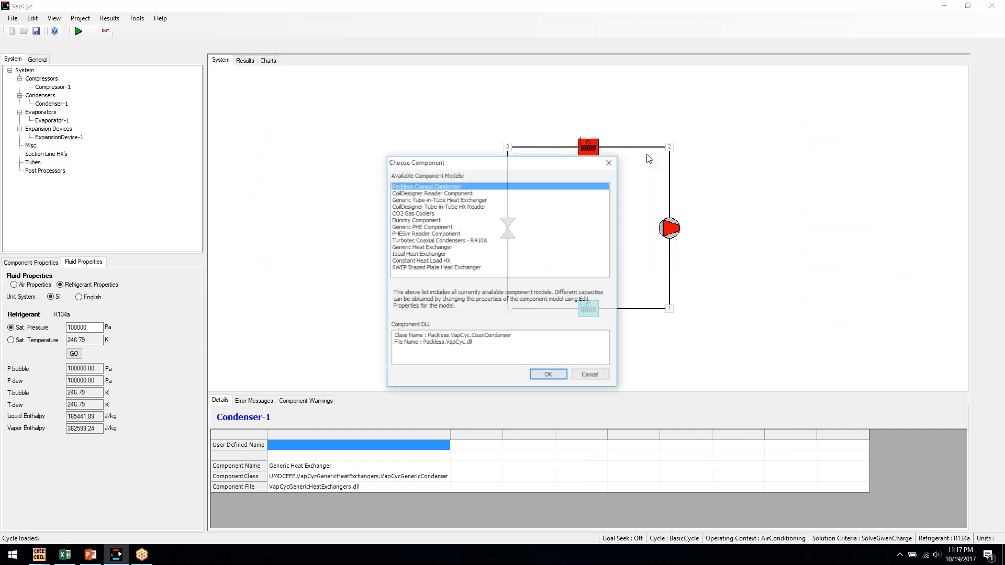
pyautogui.click(491, 206)
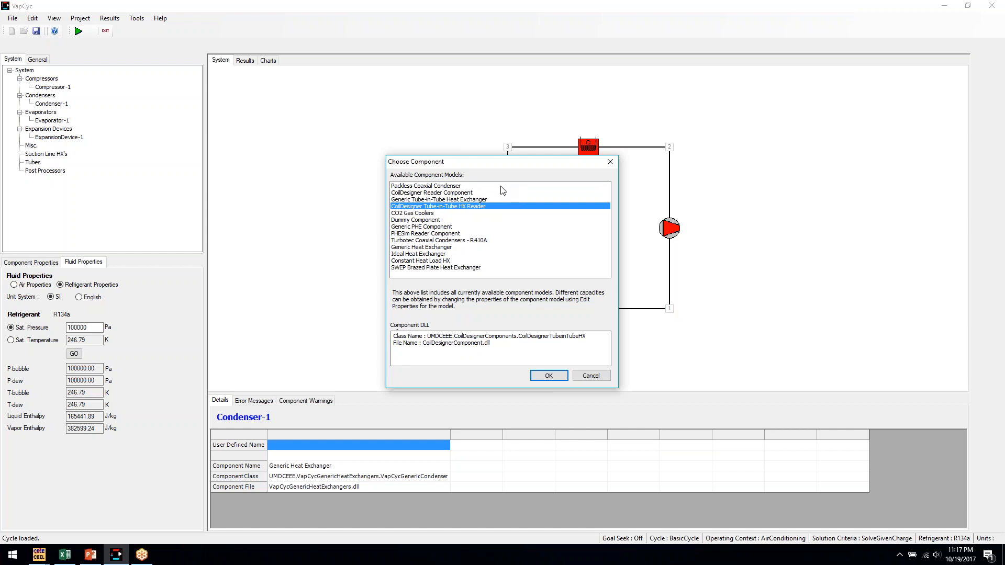
pyautogui.click(445, 248)
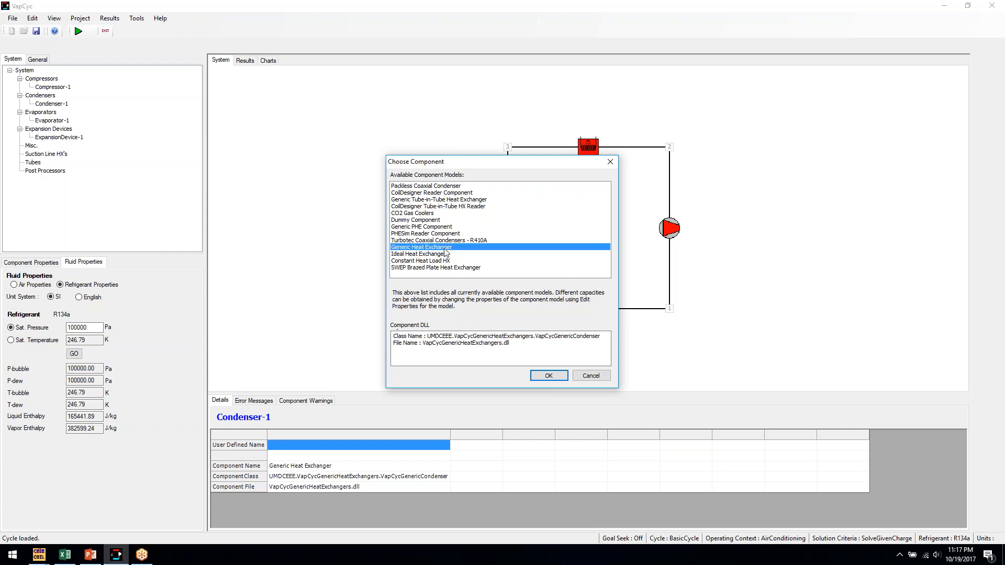
pyautogui.click(548, 376)
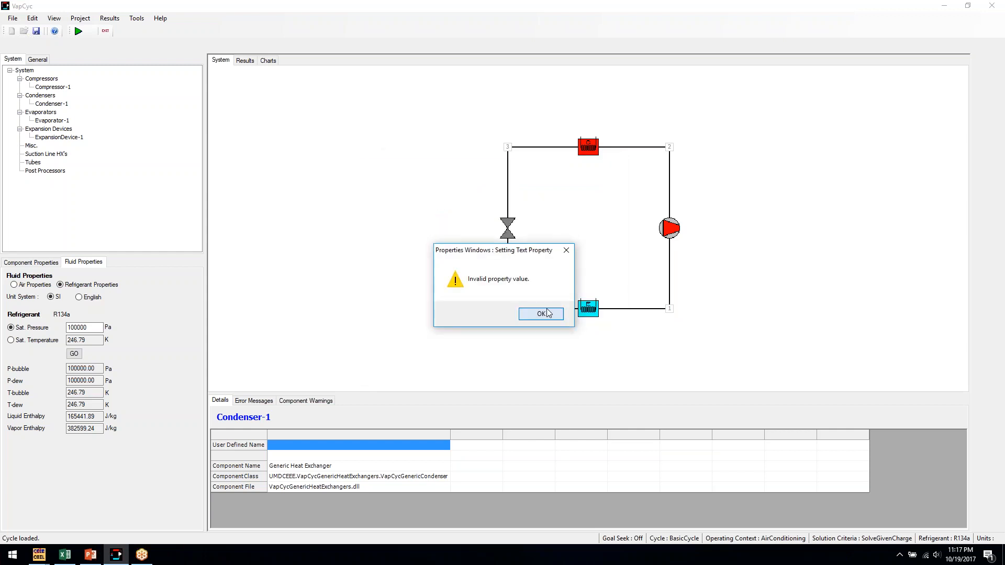
pyautogui.click(541, 313)
# Examine the condenser's user-defined tube length, parallel tubes, inner diameter, air inlet temperature and fin ratio
pyautogui.click(471, 253)
pyautogui.click(469, 267)
pyautogui.doubleClick(466, 253)
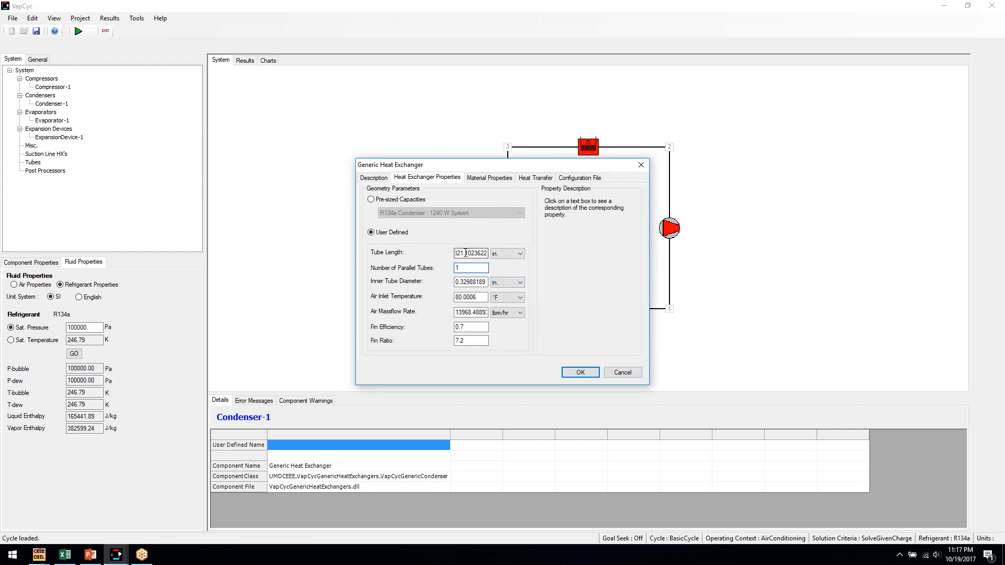
pyautogui.doubleClick(465, 282)
pyautogui.click(469, 268)
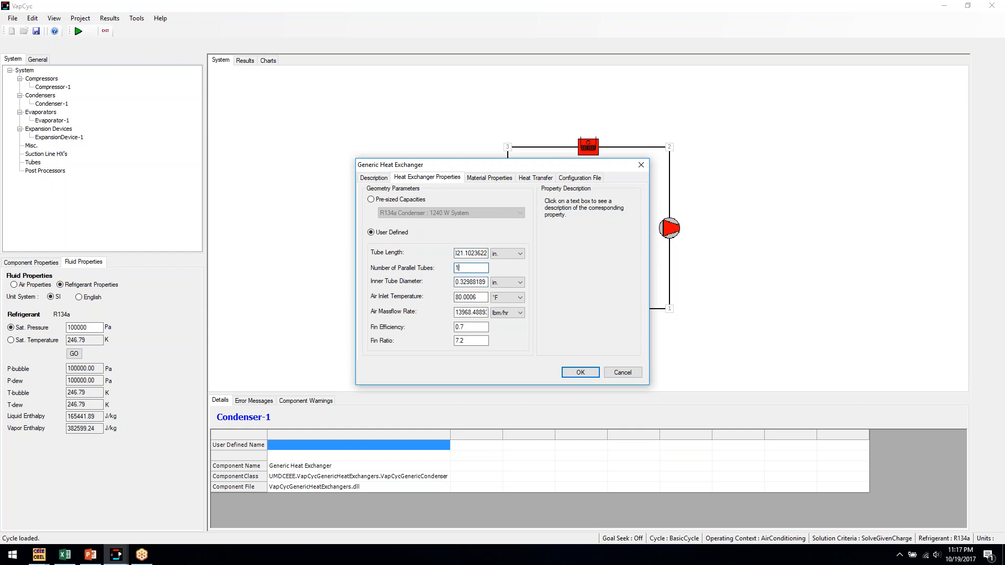
pyautogui.doubleClick(465, 297)
pyautogui.click(477, 341)
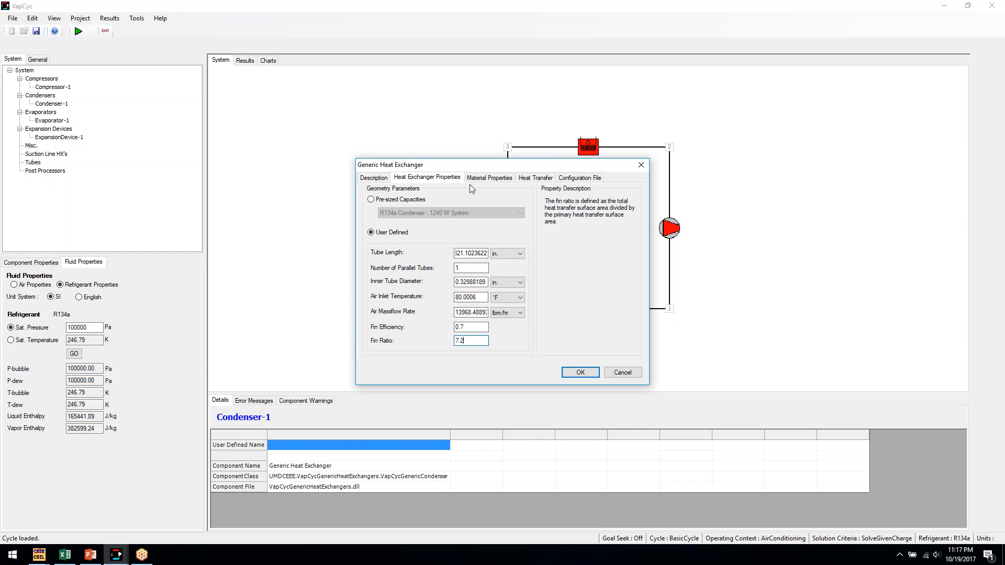
# Examine the condenser's material properties and heat transfer coefficients, and return to its heat exchanger properties
pyautogui.click(487, 181)
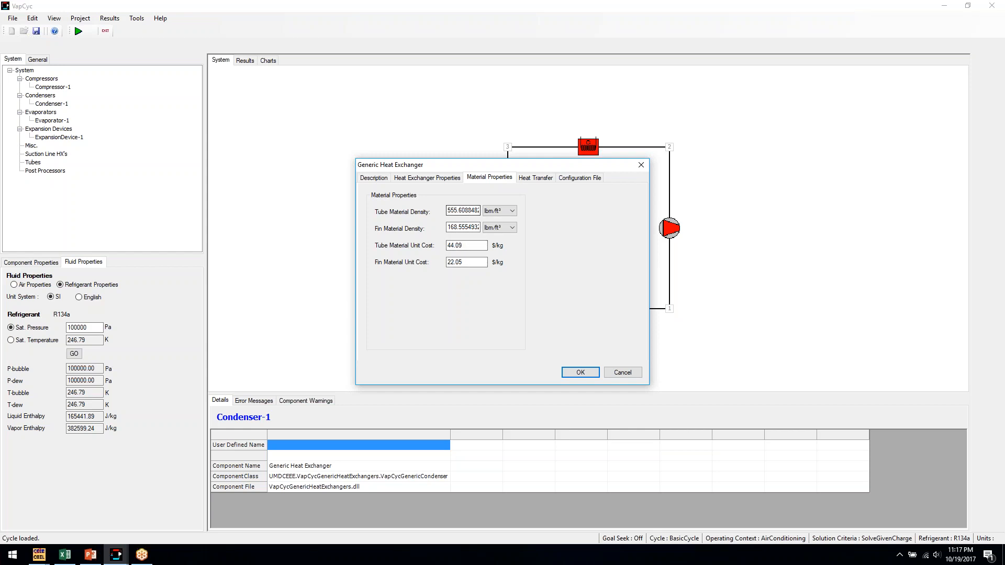
pyautogui.click(529, 181)
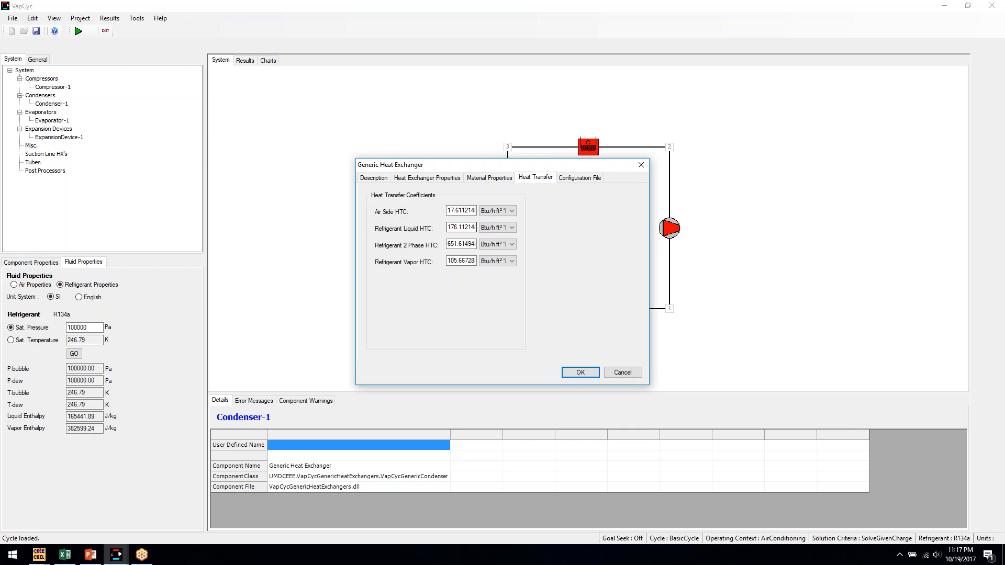
pyautogui.click(427, 178)
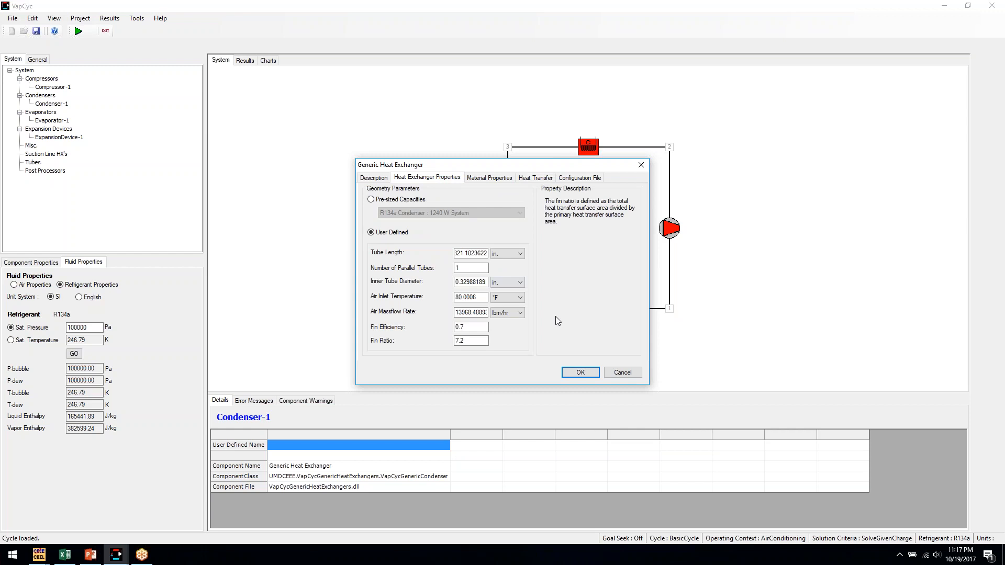
# Switch the condenser geometry to Pre-sized Capacities, review the available system sizes, and close the properties
pyautogui.click(395, 203)
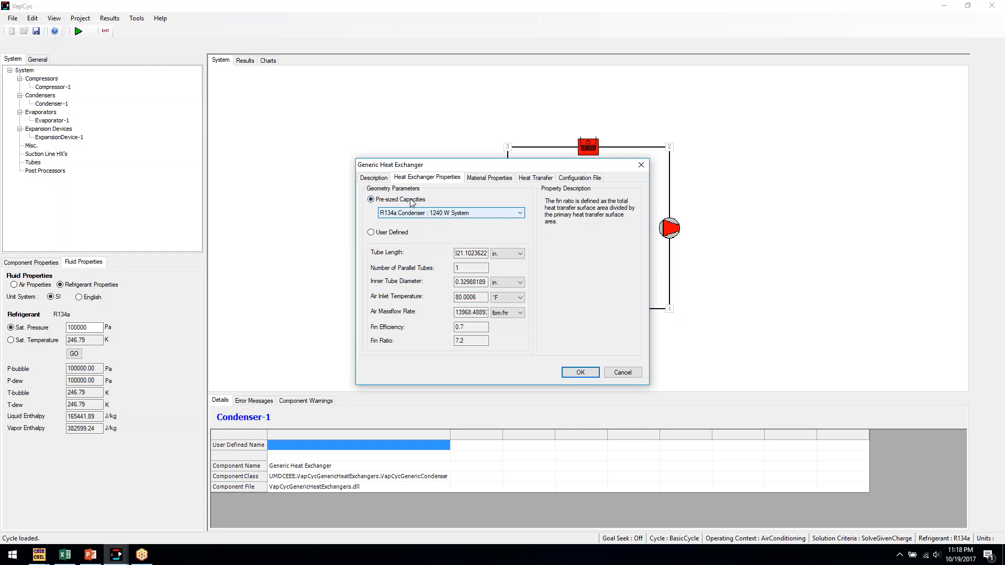
pyautogui.click(437, 215)
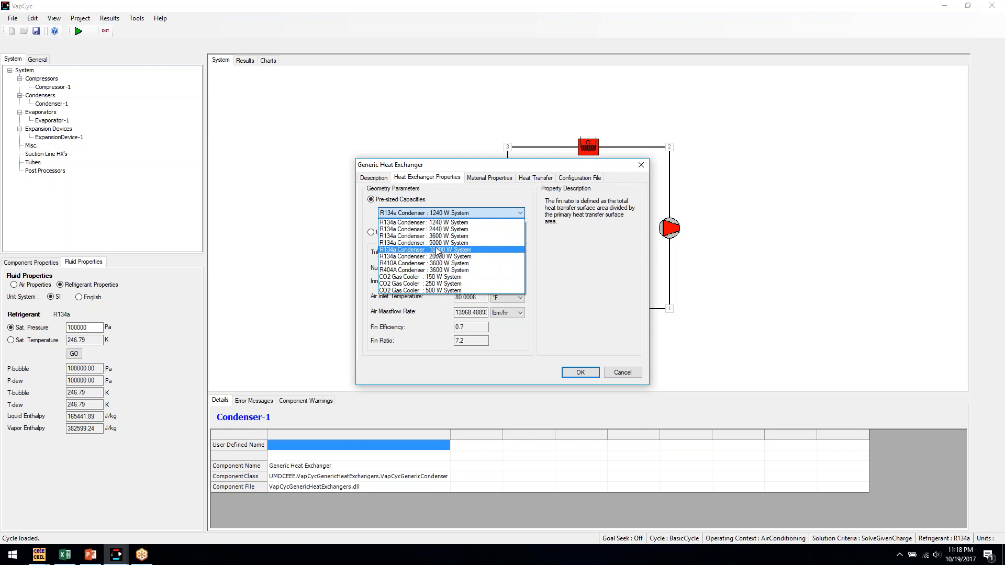
pyautogui.click(462, 204)
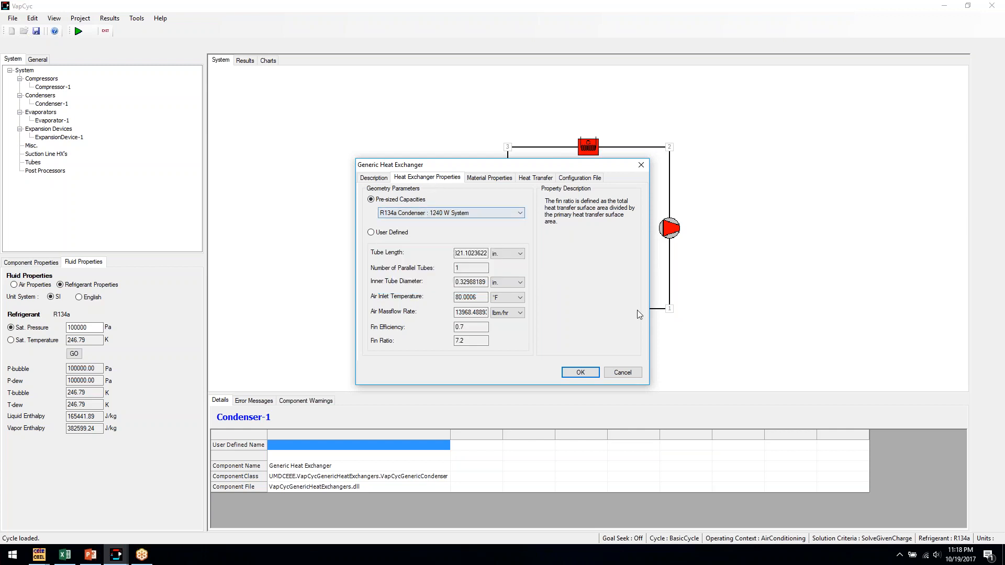
pyautogui.click(603, 376)
# Choose the Ideal Heat Exchanger model for Condenser-1, review its saturation and subcooling settings, and accept the defaults
pyautogui.rightClick(582, 147)
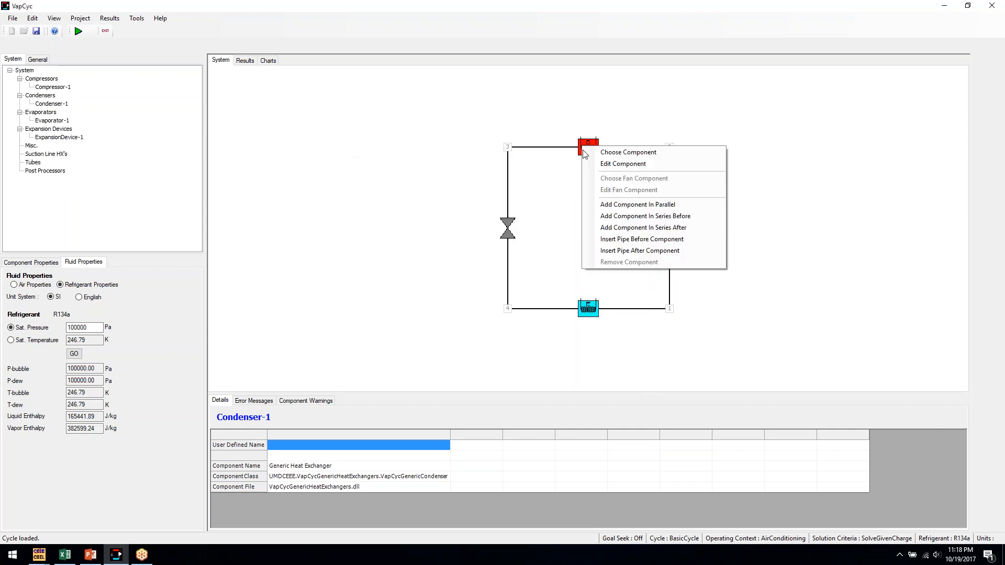
pyautogui.click(597, 152)
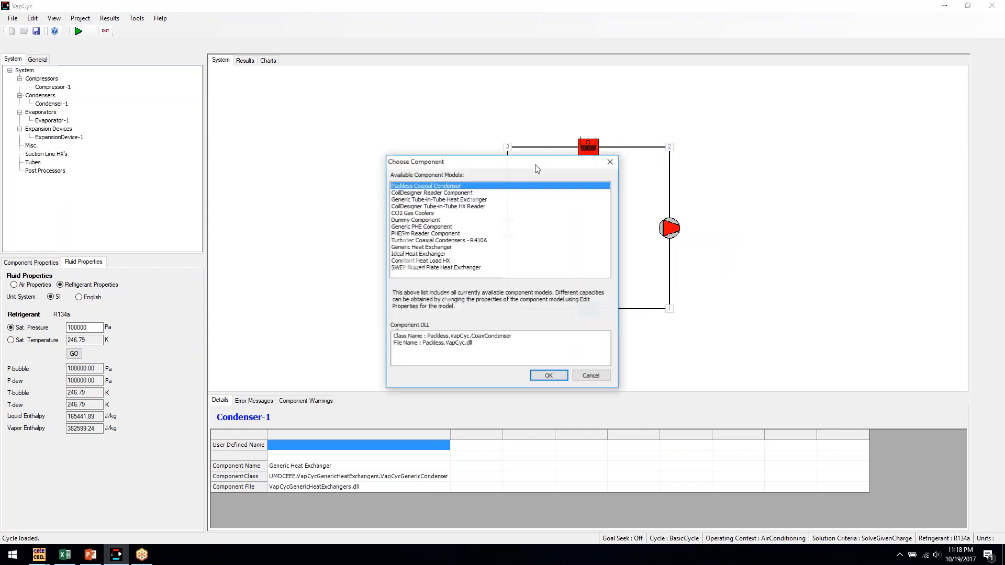
pyautogui.click(441, 248)
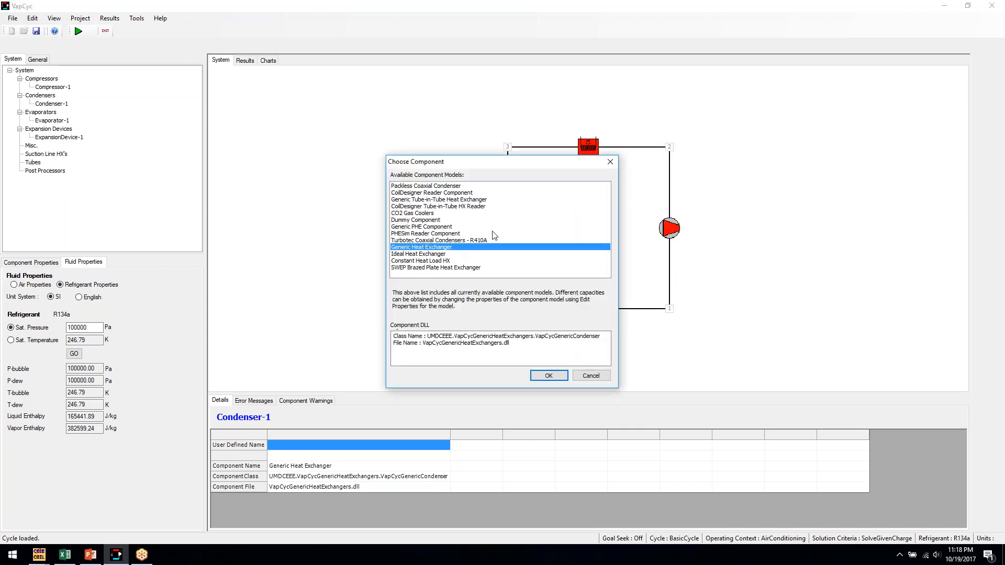
pyautogui.click(421, 255)
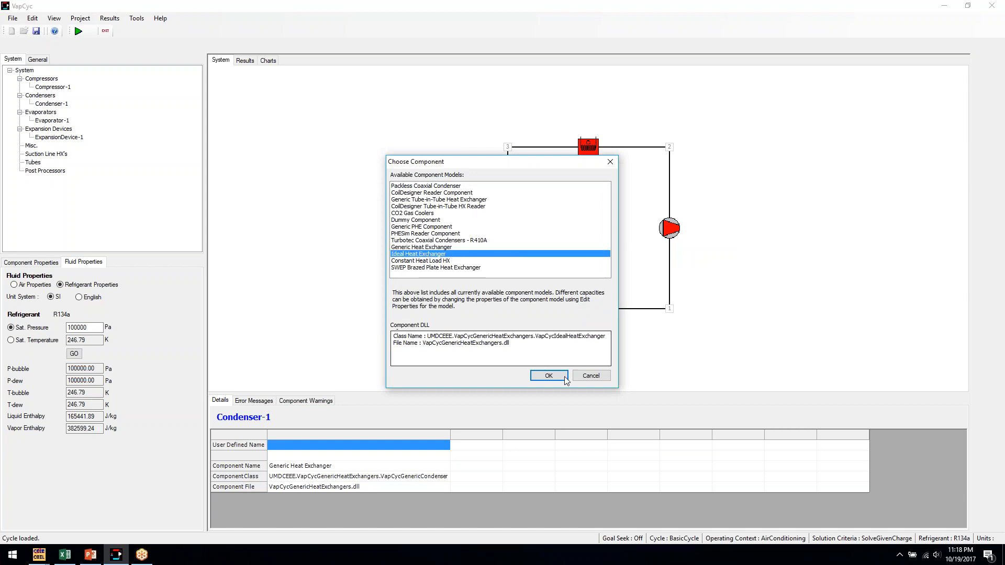
pyautogui.click(549, 376)
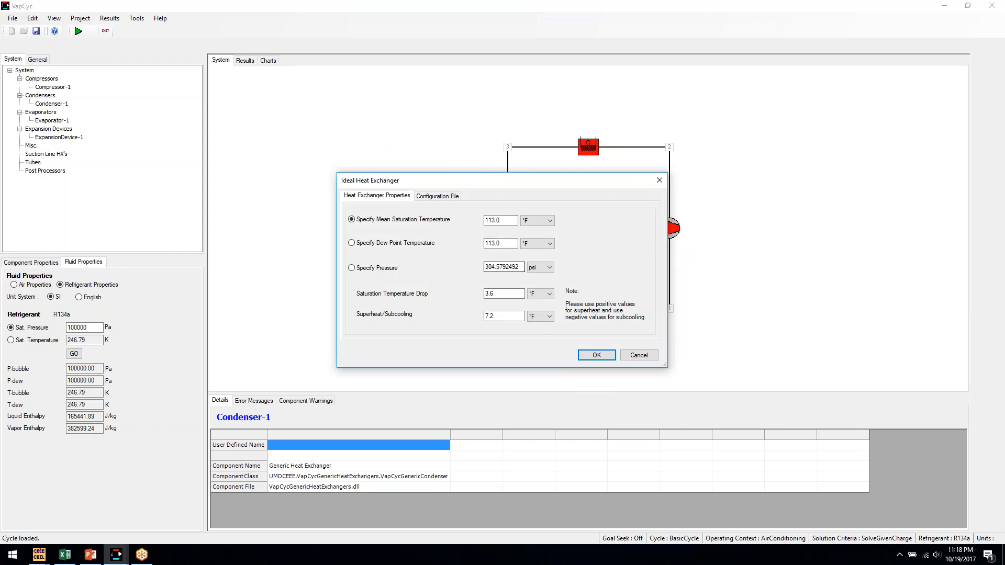
pyautogui.press('Tab')
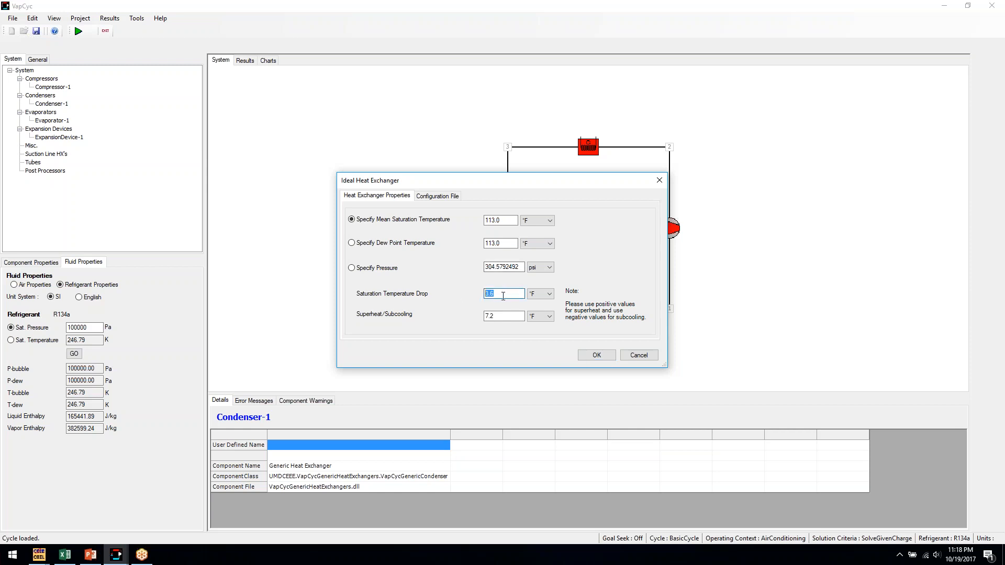
pyautogui.click(502, 314)
pyautogui.click(595, 356)
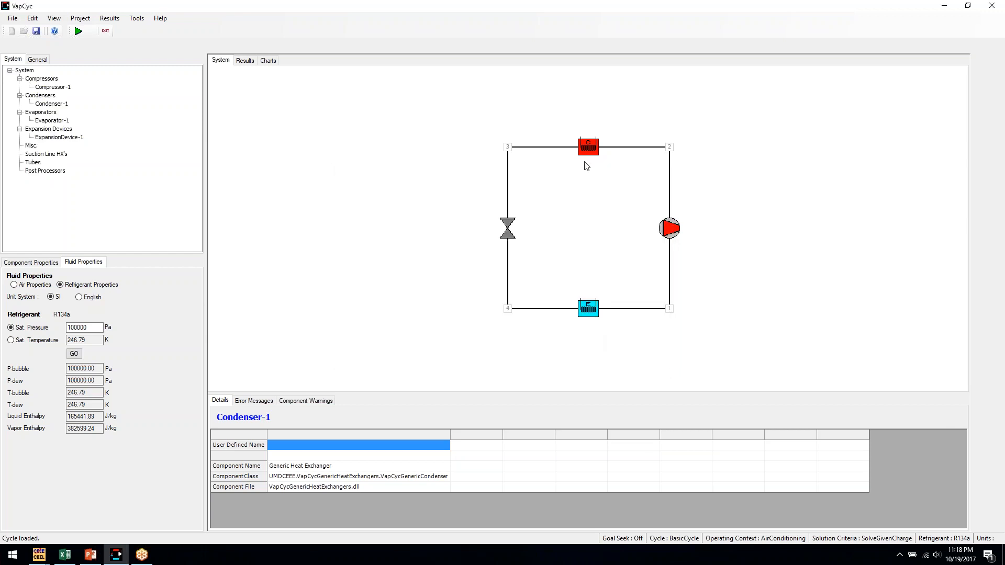
# Choose the Constant Heat Load HX model for Condenser-1, review its heat load and outlet saturation delta, and close the properties
pyautogui.rightClick(594, 145)
pyautogui.click(625, 153)
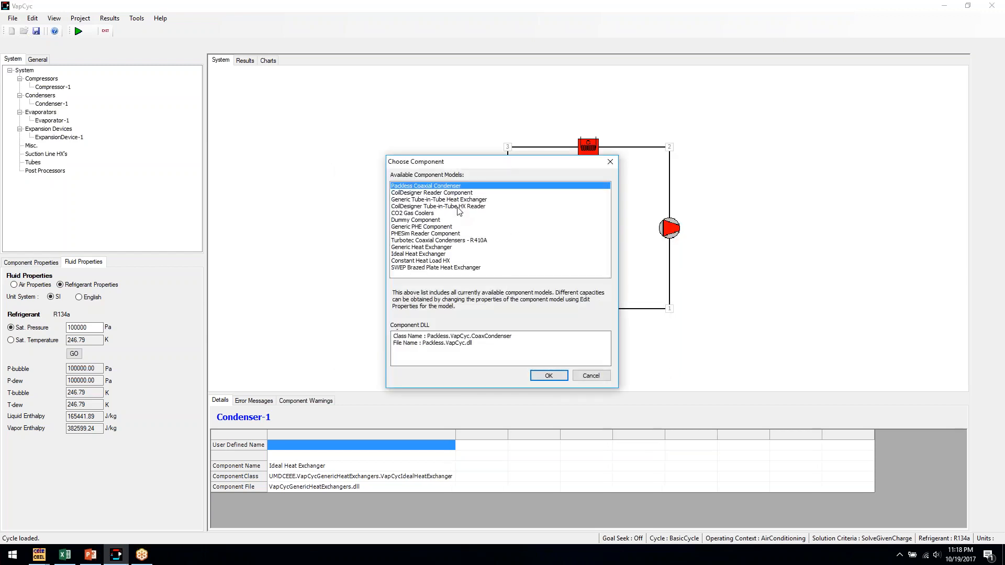
pyautogui.click(439, 263)
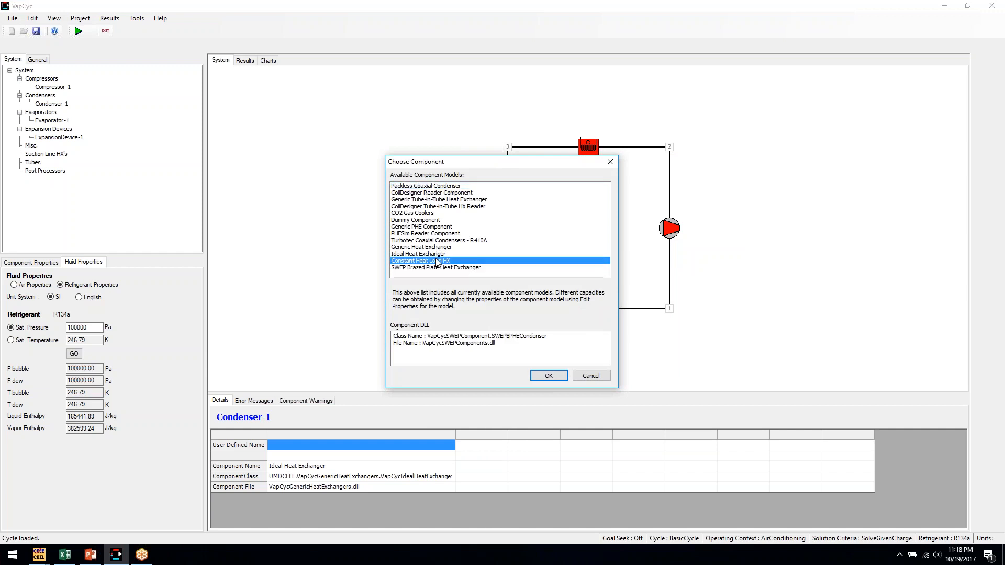
pyautogui.click(548, 376)
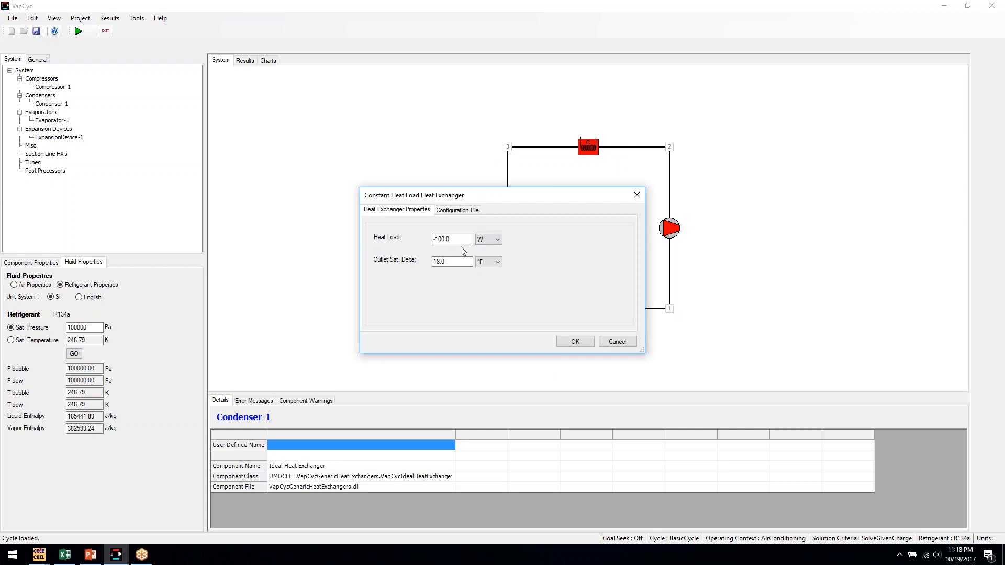
pyautogui.moveTo(461, 239); pyautogui.dragTo(435, 236)
pyautogui.moveTo(463, 260); pyautogui.dragTo(439, 273)
pyautogui.click(614, 342)
# Choose the CoilDesigner Reader Component model for Condenser-1
pyautogui.rightClick(586, 147)
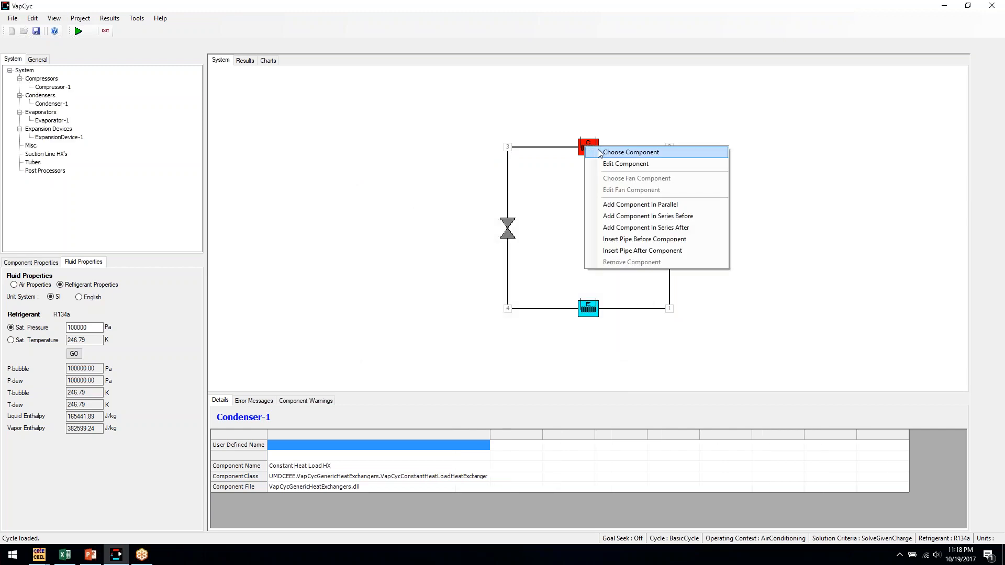
pyautogui.click(598, 151)
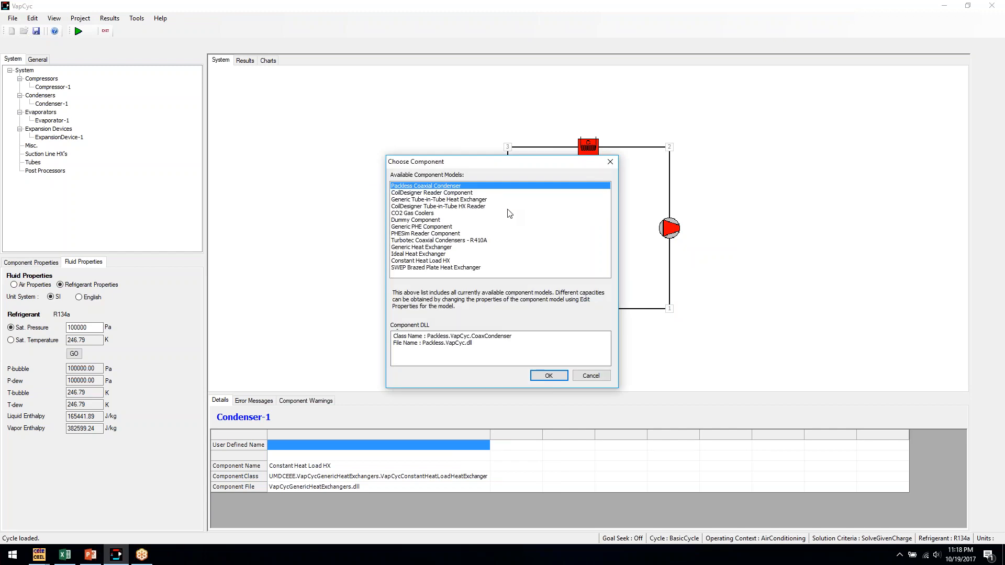
pyautogui.click(463, 194)
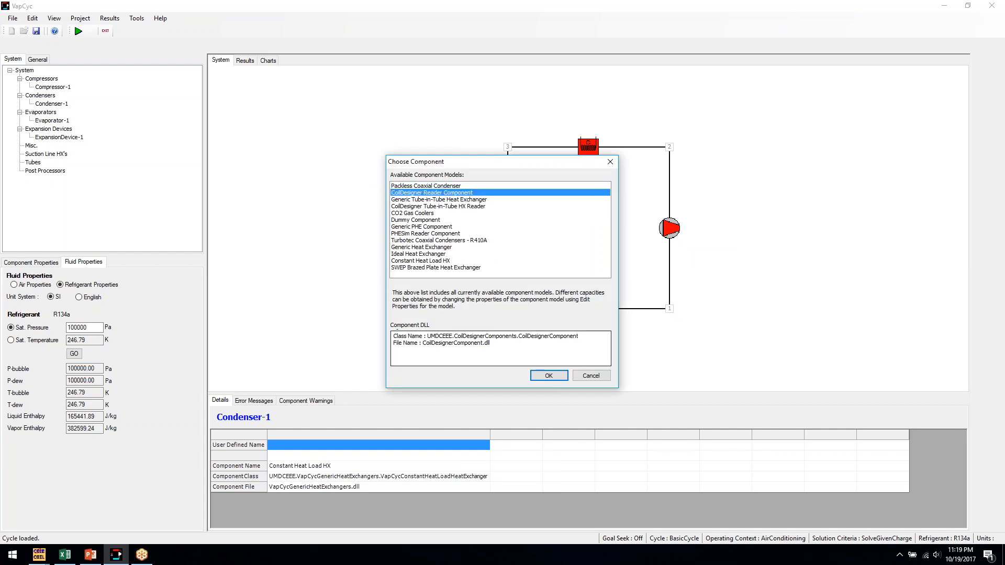
pyautogui.click(548, 375)
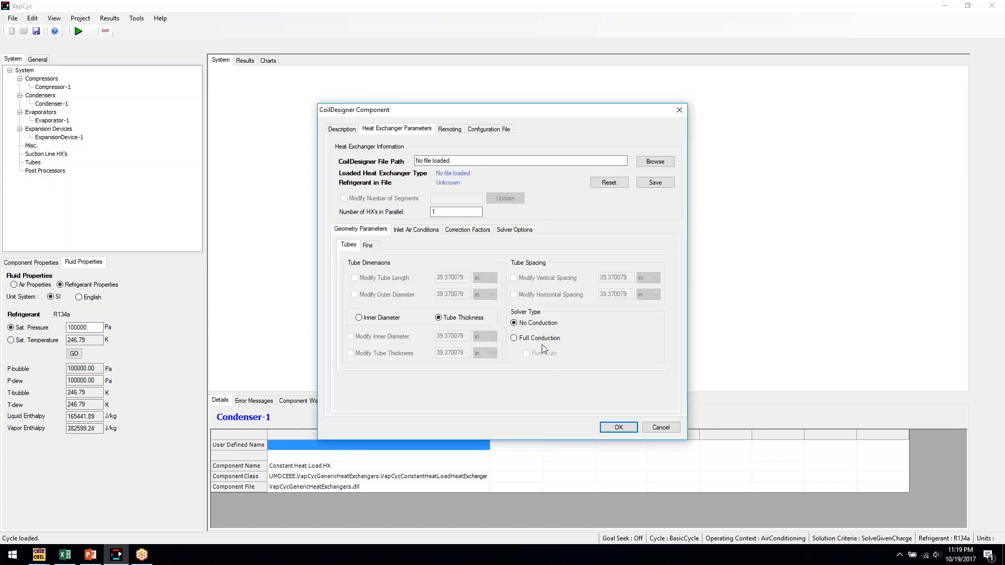
# Switch to CoilDesigner, examine the R134a condenser coil project and its save location, and return to VapCyc without saving
pyautogui.click(40, 557)
pyautogui.click(70, 513)
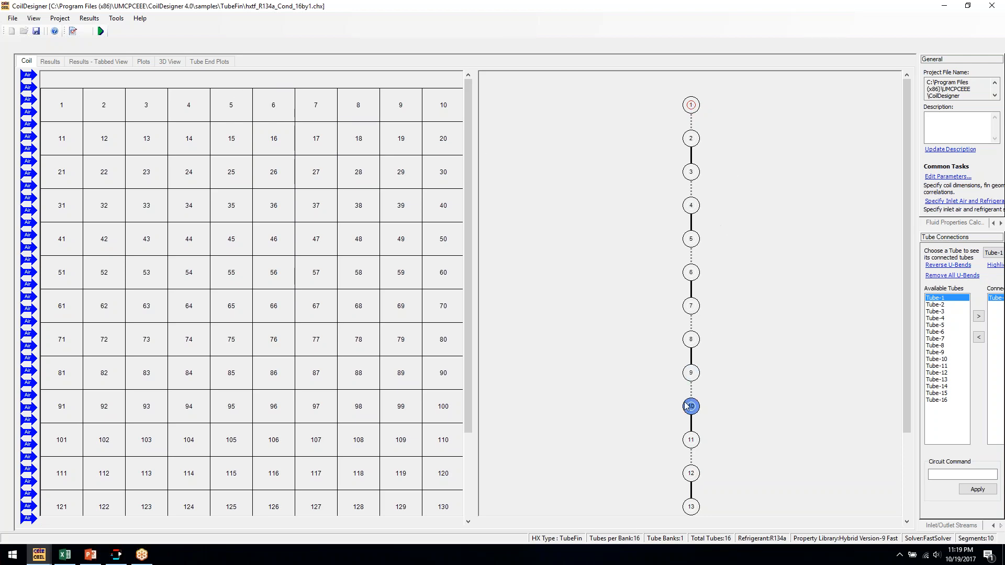
pyautogui.click(13, 19)
pyautogui.click(32, 79)
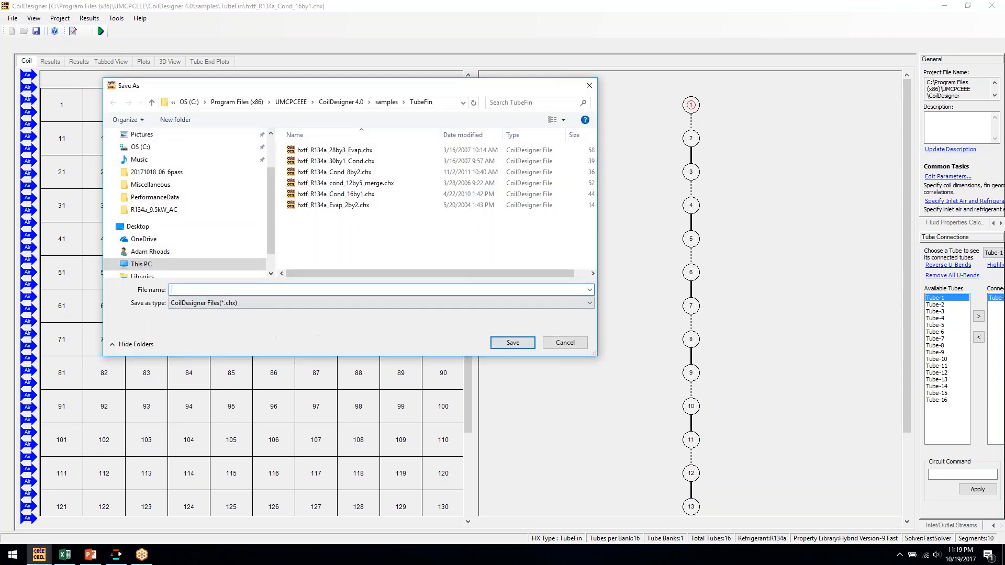
pyautogui.click(588, 86)
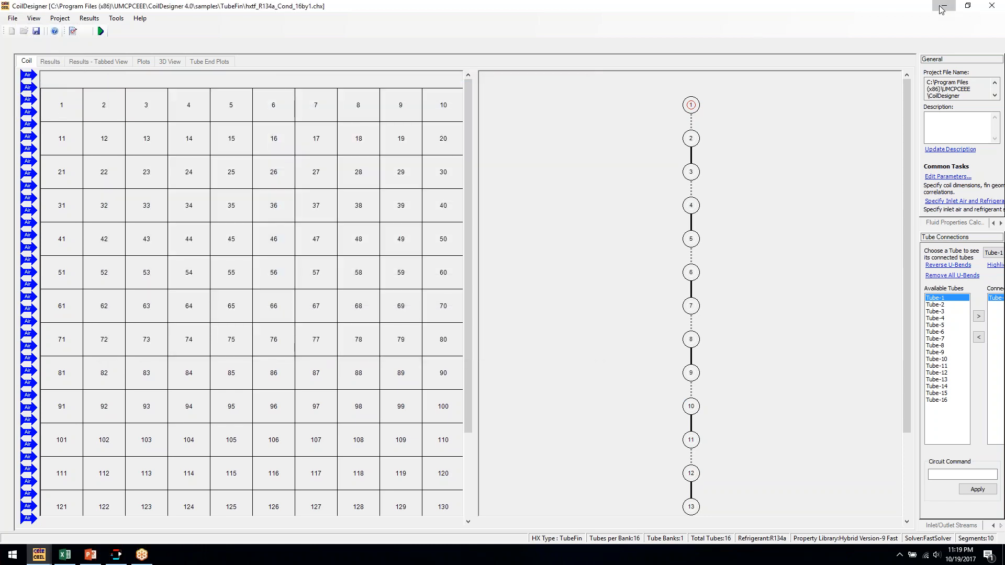
pyautogui.click(942, 6)
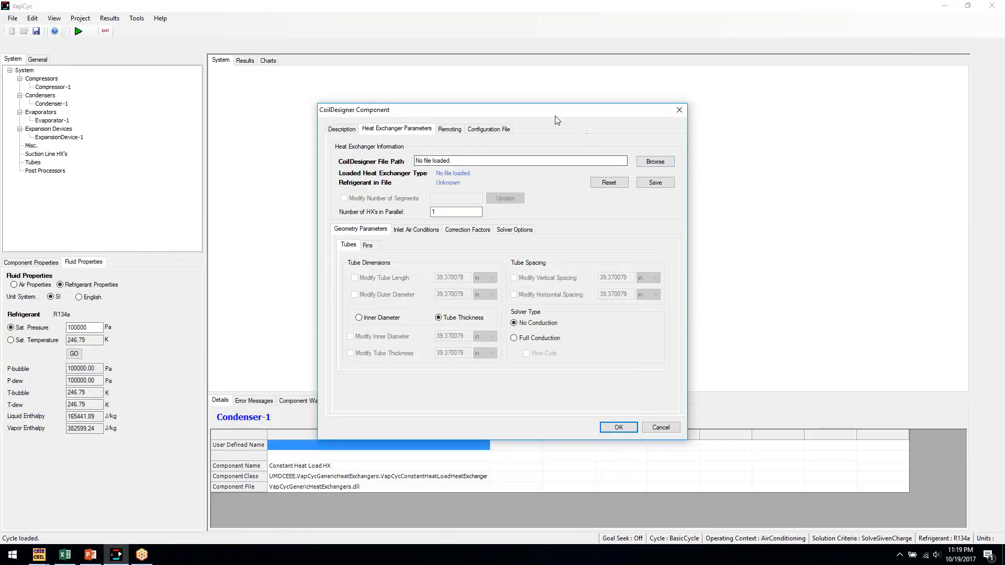
# Load OutdoorCoil-TF.chx from the R134a_9.5kW_AC sample folder as Condenser-1's CoilDesigner file
pyautogui.moveTo(491, 110); pyautogui.dragTo(513, 96)
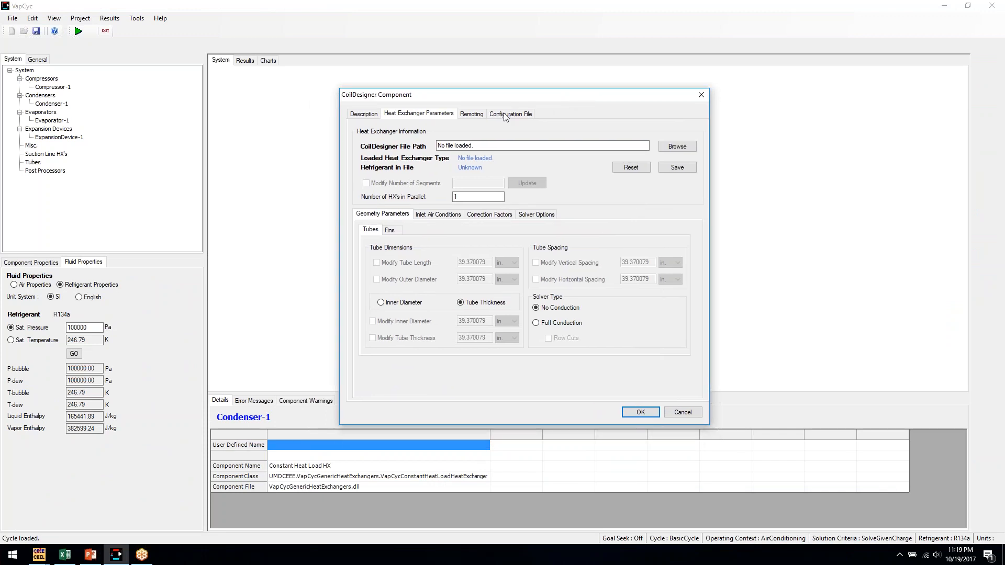
pyautogui.click(674, 146)
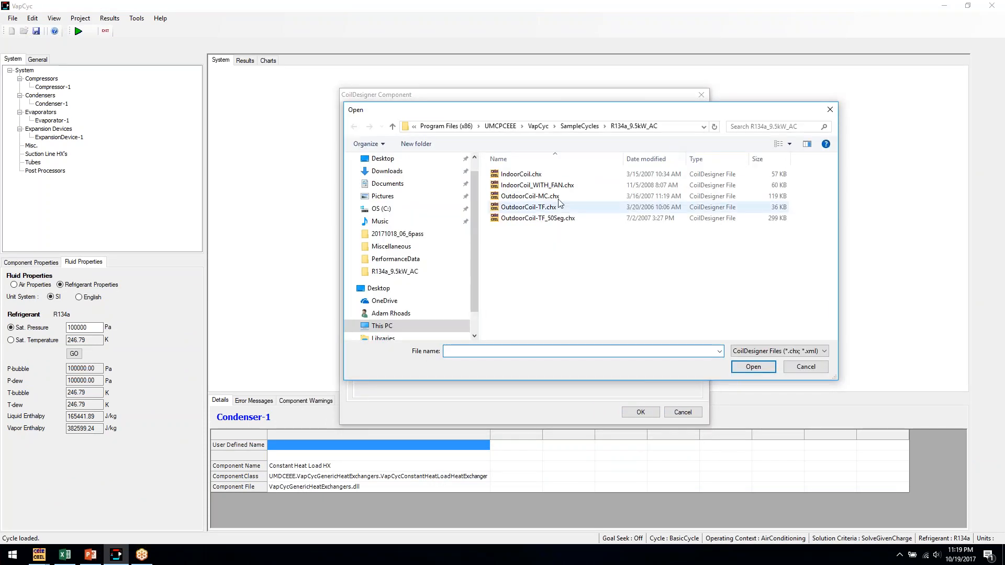
pyautogui.click(548, 209)
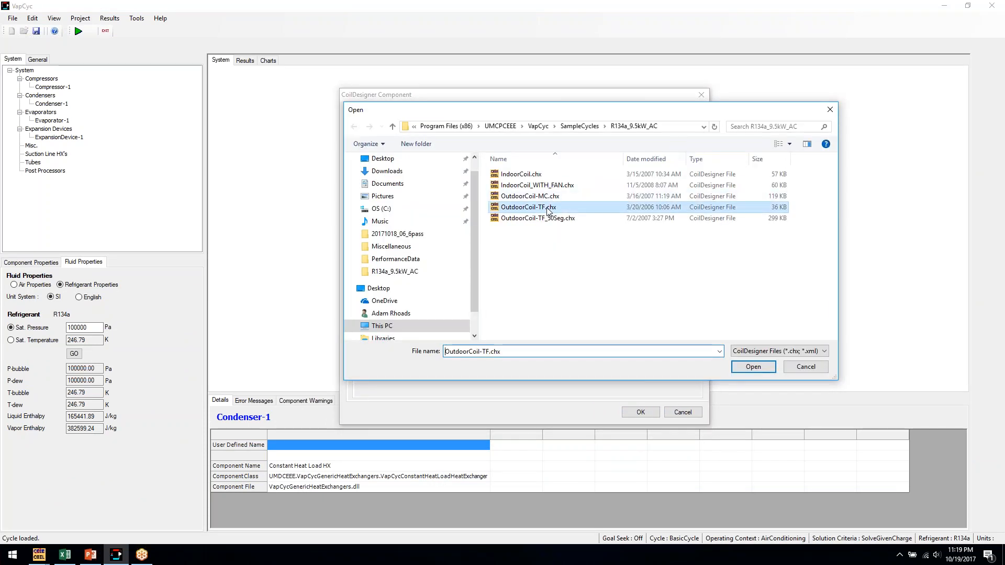
pyautogui.click(761, 368)
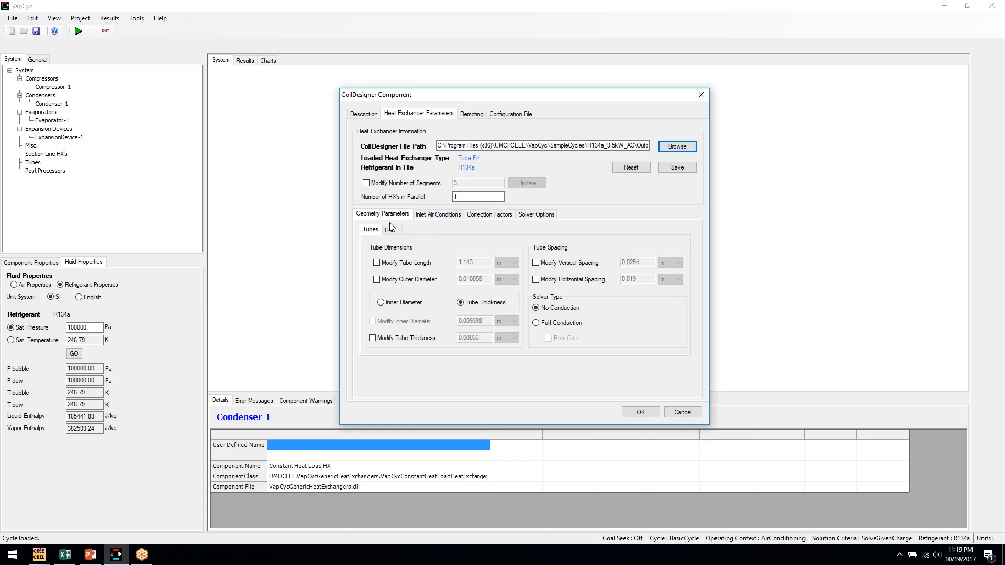
# Review the loaded coil's inlet air conditions, correction factors and geometry parameters
pyautogui.click(433, 215)
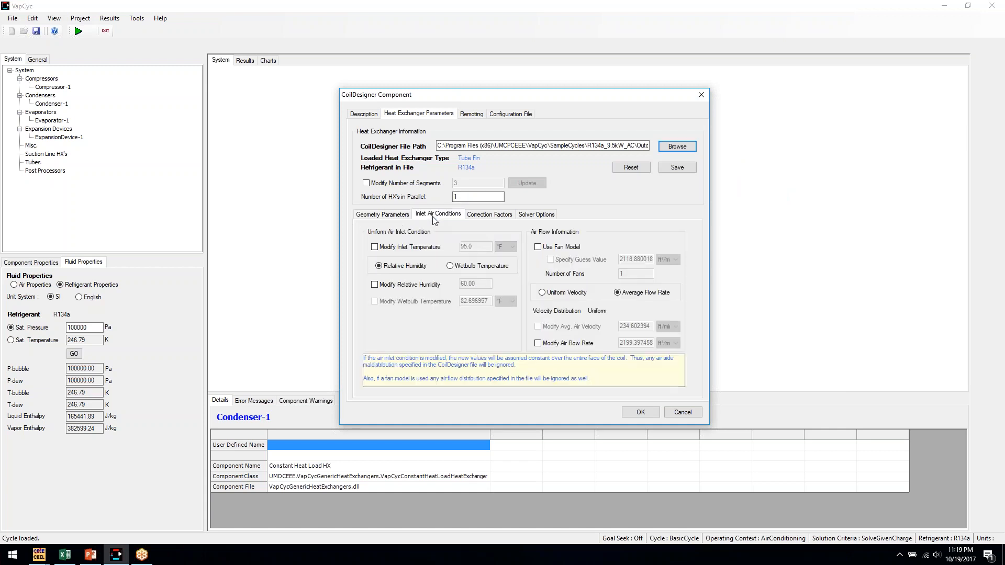
pyautogui.click(497, 219)
pyautogui.click(398, 218)
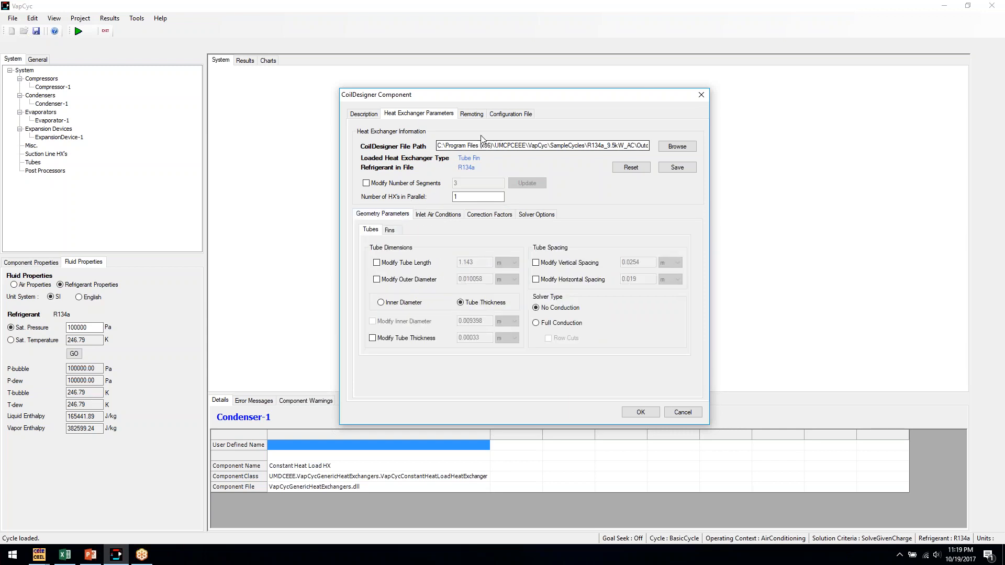
pyautogui.moveTo(508, 102); pyautogui.dragTo(520, 97)
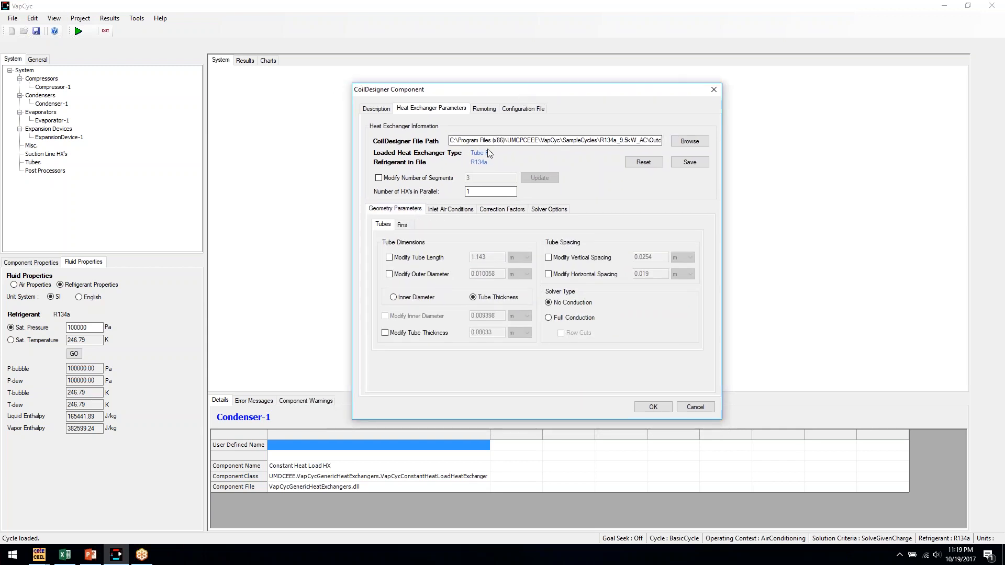
# Try overriding the tube length with 1.5 m and the outer diameter with 0.03 m, and reset the parameters
pyautogui.click(389, 257)
pyautogui.moveTo(489, 254); pyautogui.dragTo(476, 254)
pyautogui.write('5')
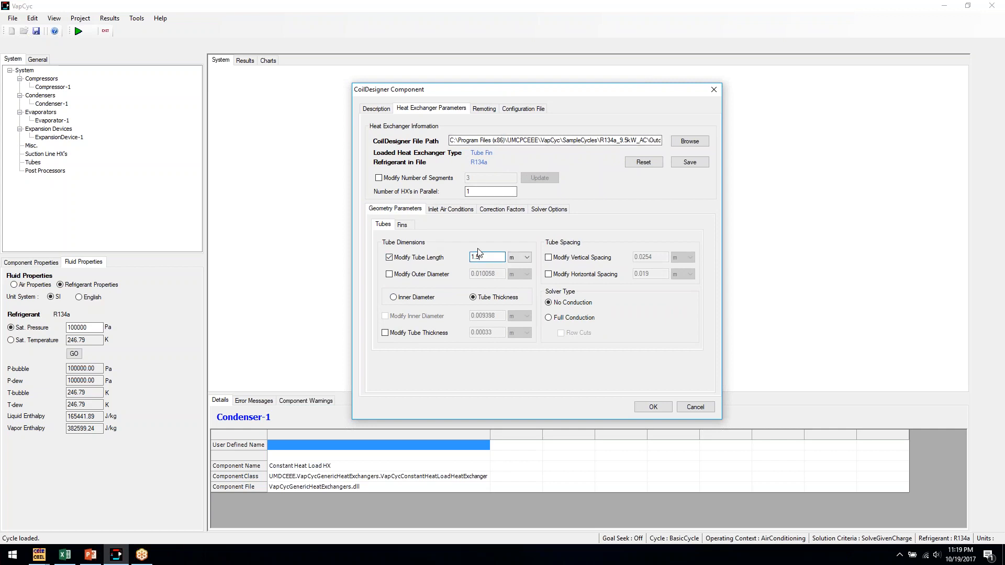
pyautogui.click(389, 273)
pyautogui.moveTo(495, 273); pyautogui.dragTo(479, 272)
pyautogui.write('3')
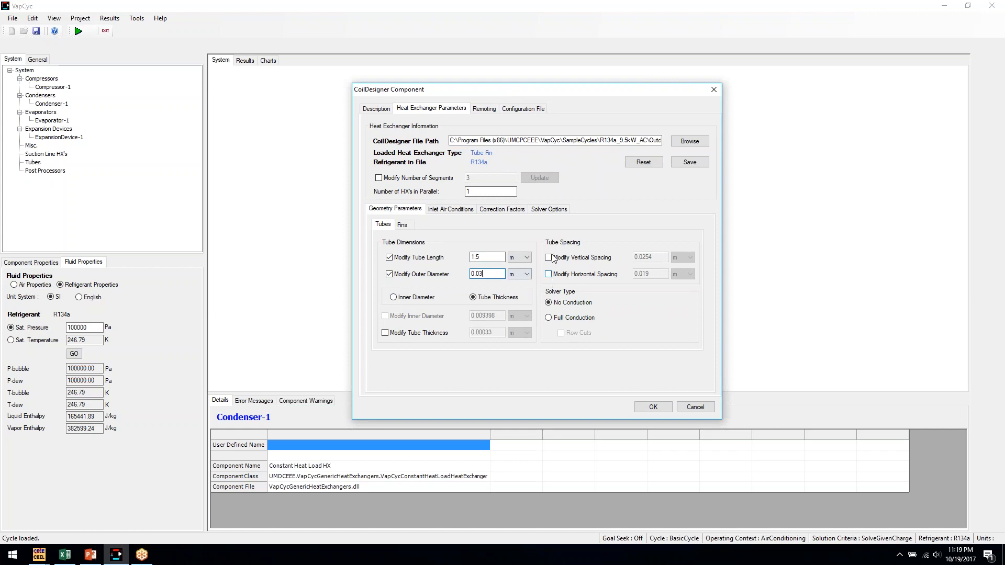
pyautogui.click(642, 165)
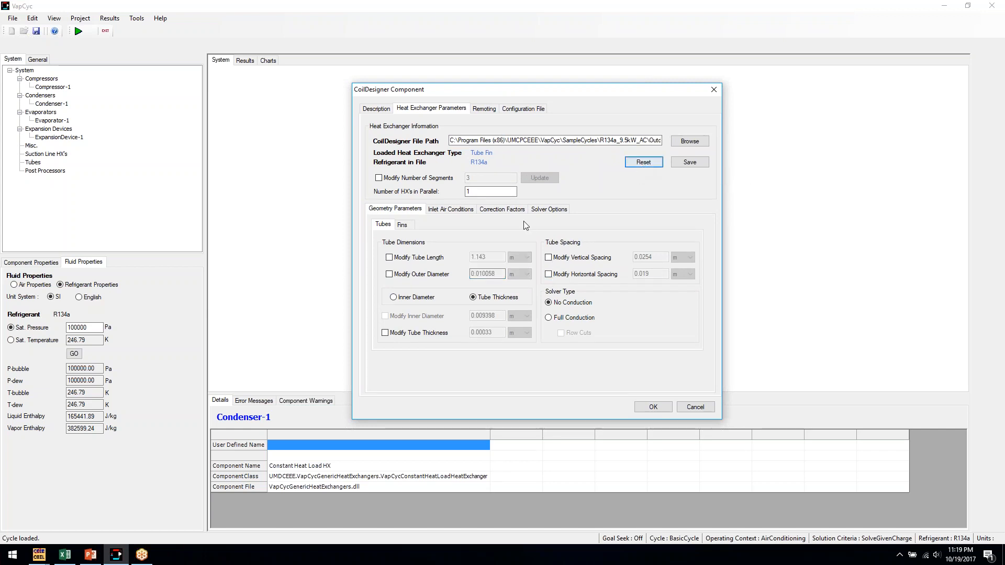
# Try a modified tube length, view the option to save the coil as a new file, cancel it and reset the parameters
pyautogui.click(425, 257)
pyautogui.moveTo(488, 257); pyautogui.dragTo(479, 257)
pyautogui.click(690, 163)
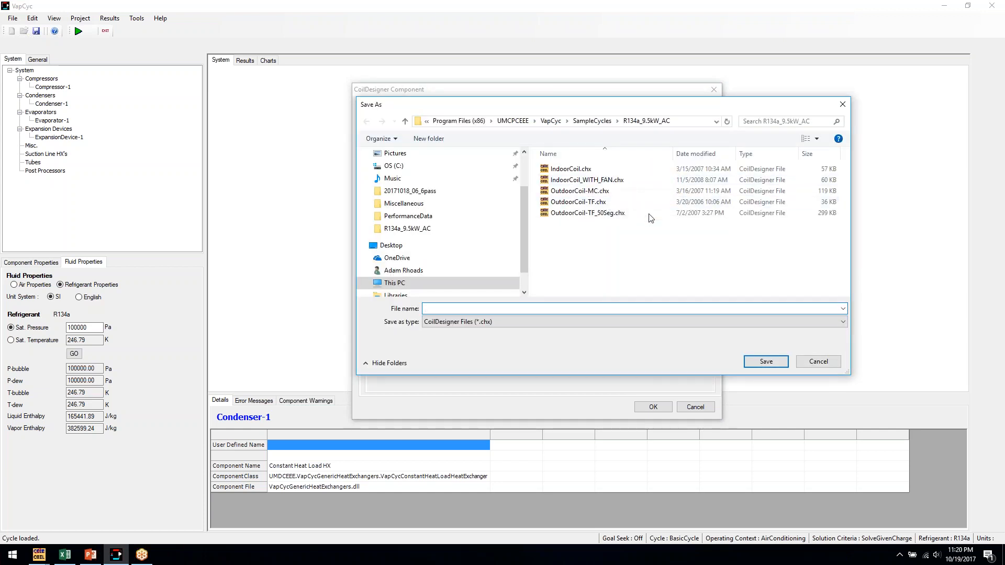
pyautogui.click(831, 365)
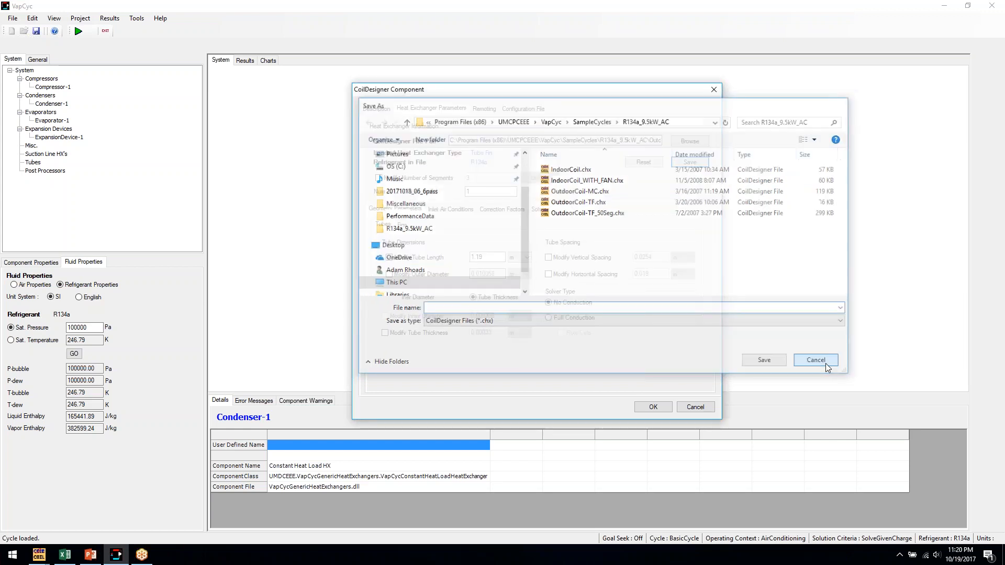
pyautogui.click(643, 161)
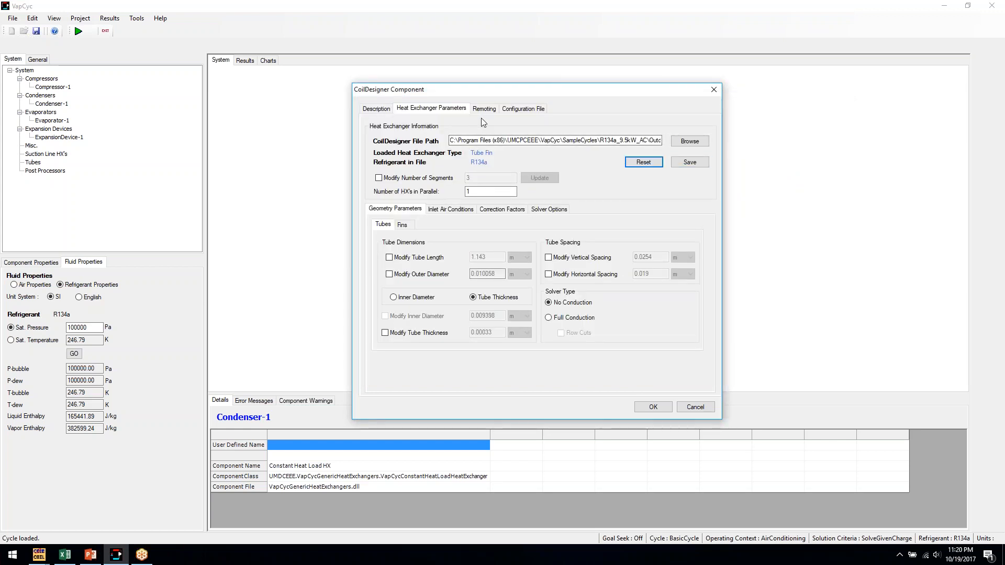
# Check the coil's inlet air conditions and geometry parameters, and accept the CoilDesigner Reader Component settings
pyautogui.click(462, 210)
pyautogui.click(396, 211)
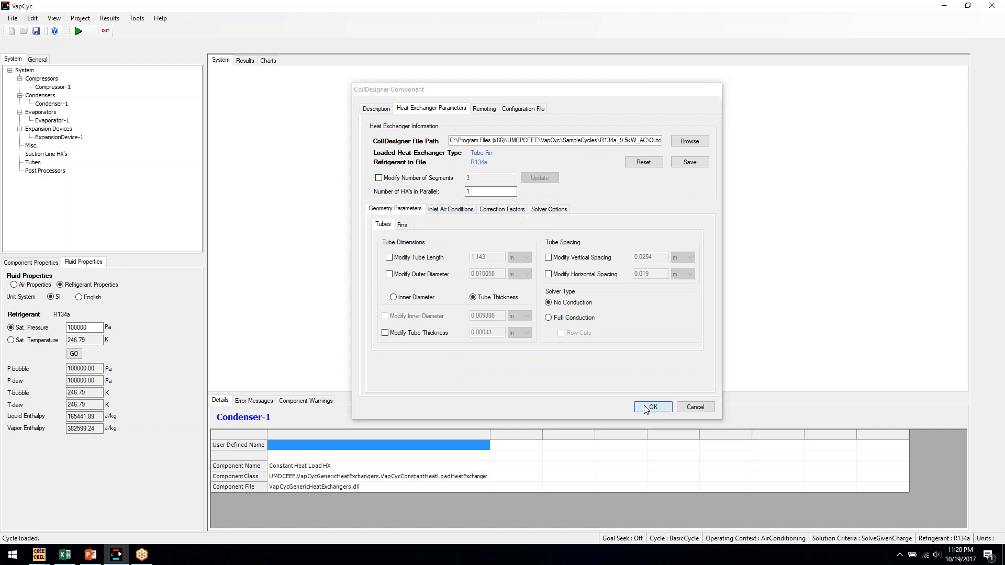
pyautogui.click(695, 406)
# Choose the CoilDesigner Tube-in-Tube HX Reader model for Condenser-1
pyautogui.rightClick(588, 147)
pyautogui.click(628, 155)
pyautogui.click(457, 194)
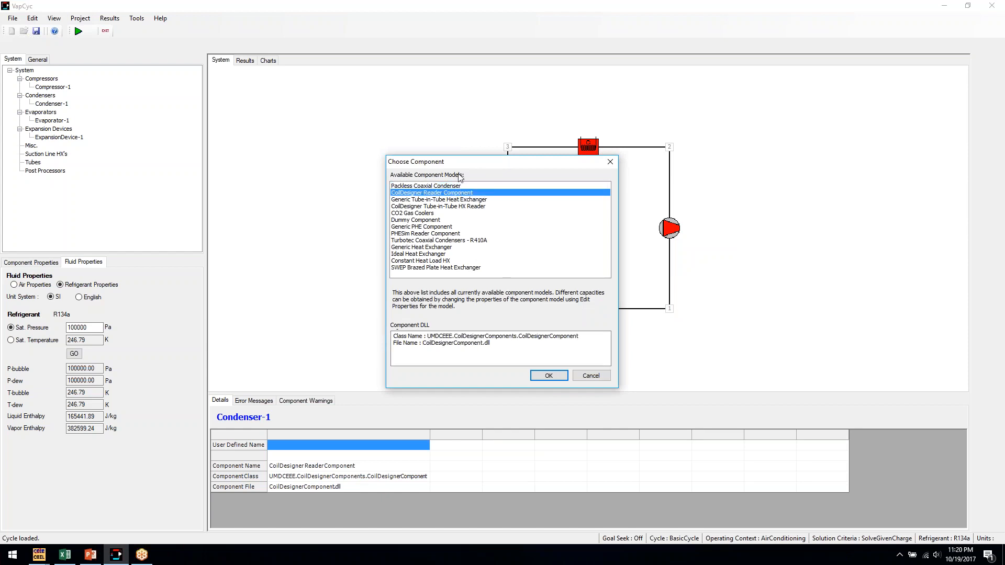
pyautogui.click(457, 210)
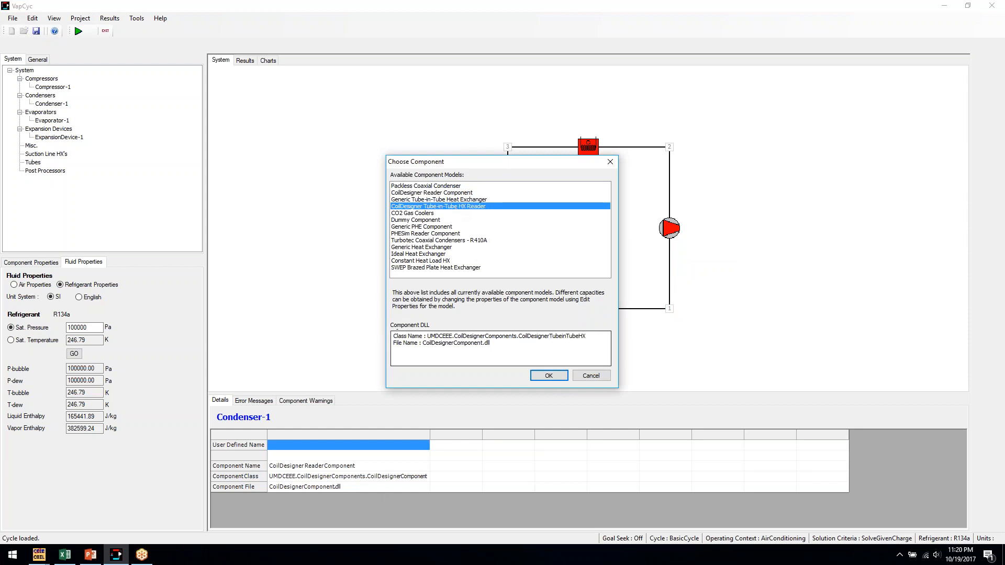
pyautogui.click(549, 375)
# Switch to CoilDesigner's tube-in-tube project, examine its inlet streams and save file type, and return to VapCyc without saving
pyautogui.click(38, 554)
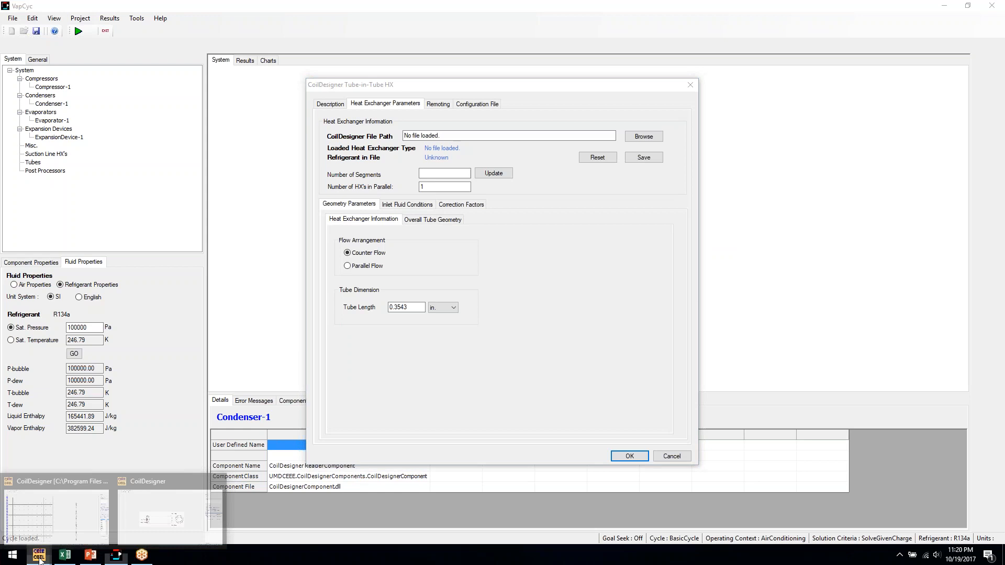
pyautogui.click(170, 513)
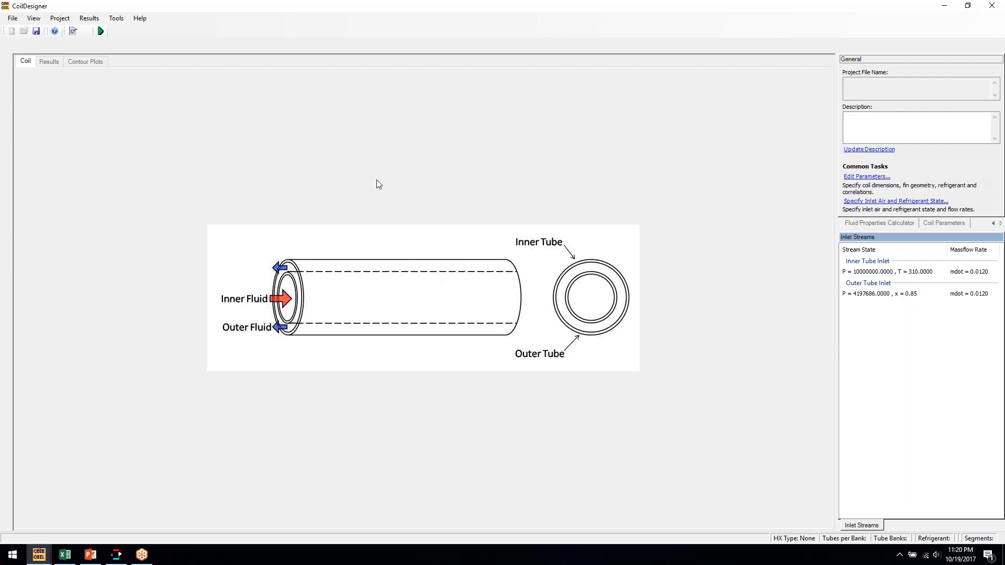
pyautogui.click(878, 272)
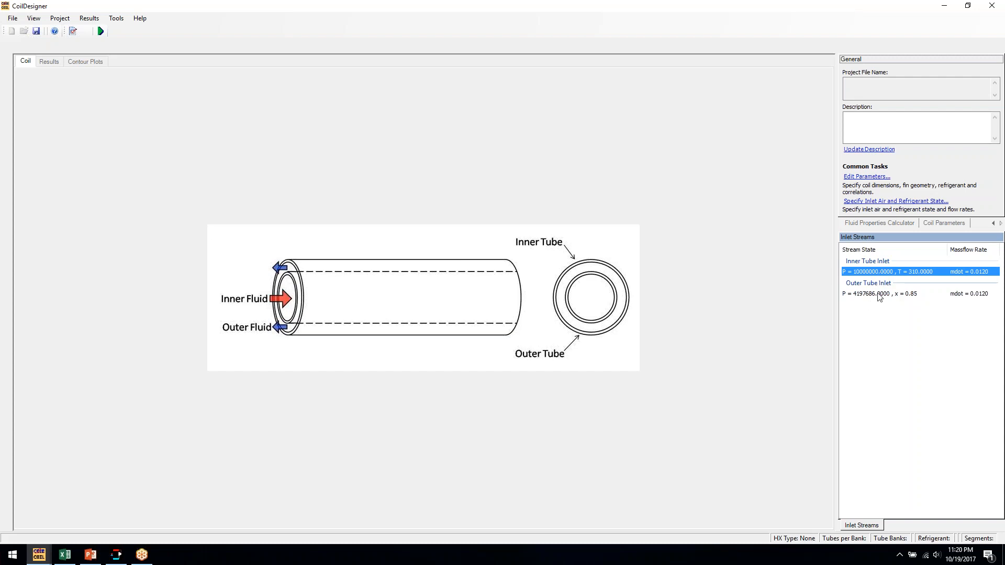
pyautogui.click(13, 18)
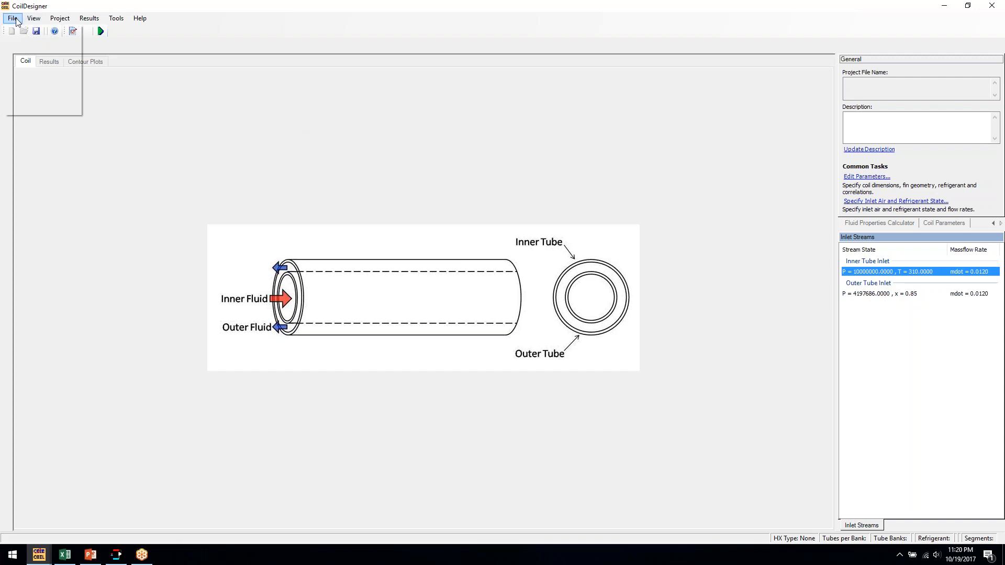
pyautogui.click(35, 82)
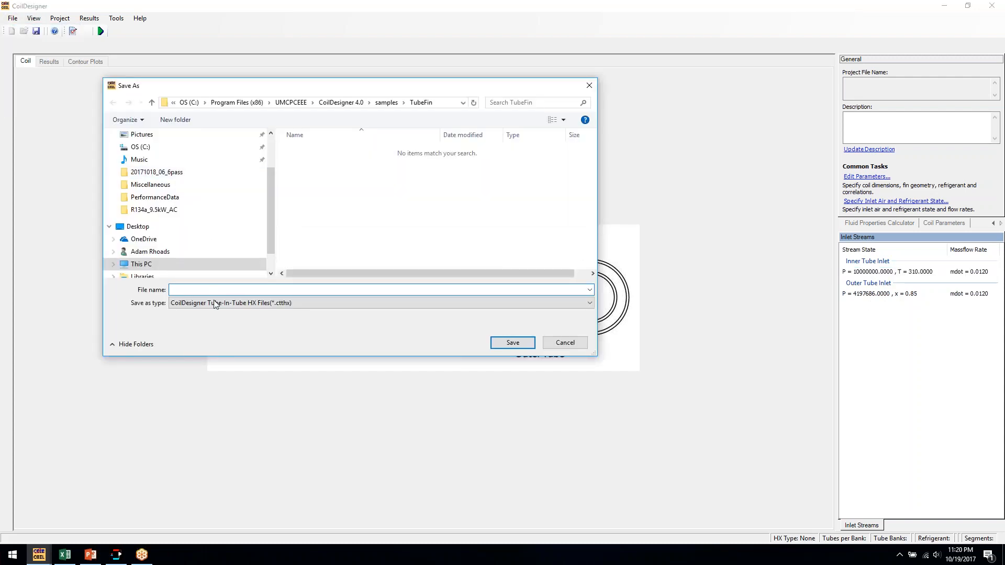
pyautogui.click(589, 85)
pyautogui.click(952, 5)
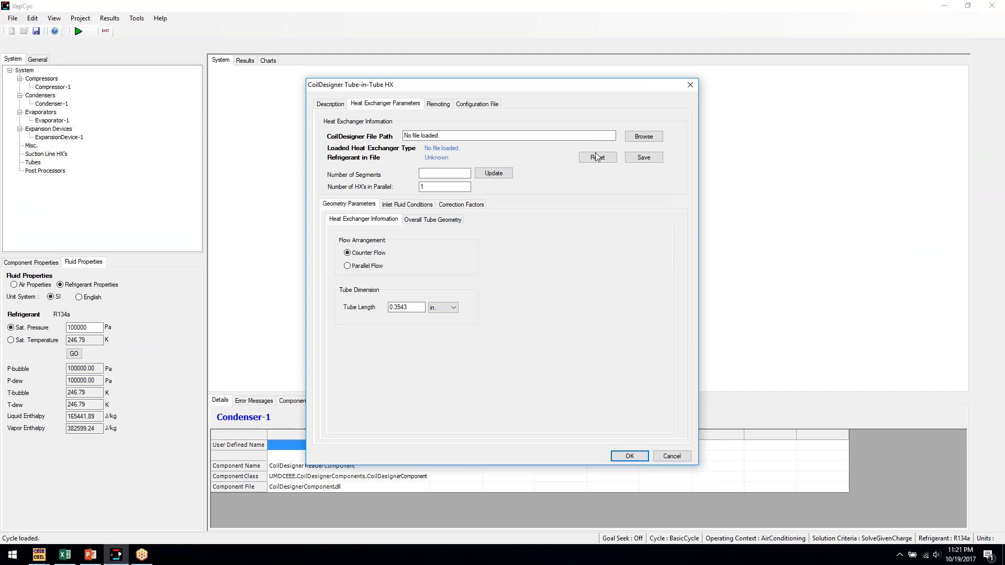
# Load R134a-Smooth-Cond.ctthx from the CoilDesigner 4.0 TubeInTube samples as the condenser's CoilDesigner file
pyautogui.click(643, 136)
pyautogui.click(467, 116)
pyautogui.doubleClick(489, 166)
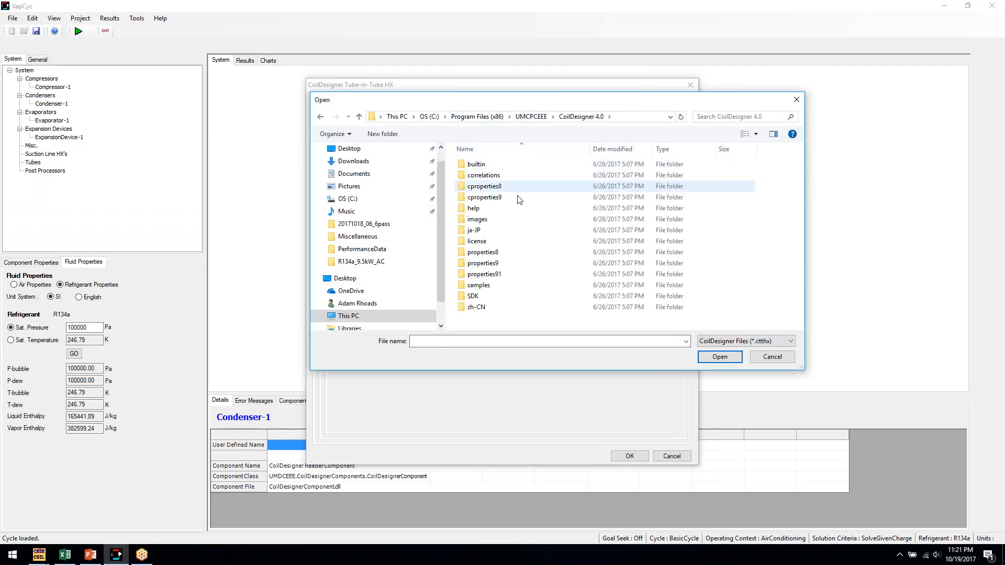
pyautogui.doubleClick(475, 285)
pyautogui.doubleClick(479, 187)
pyautogui.click(500, 179)
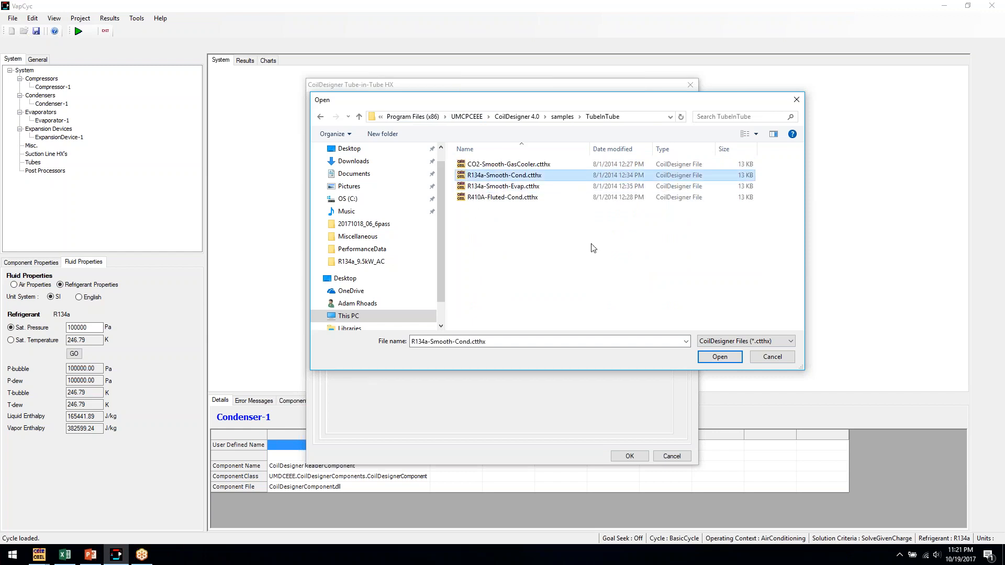
pyautogui.click(719, 356)
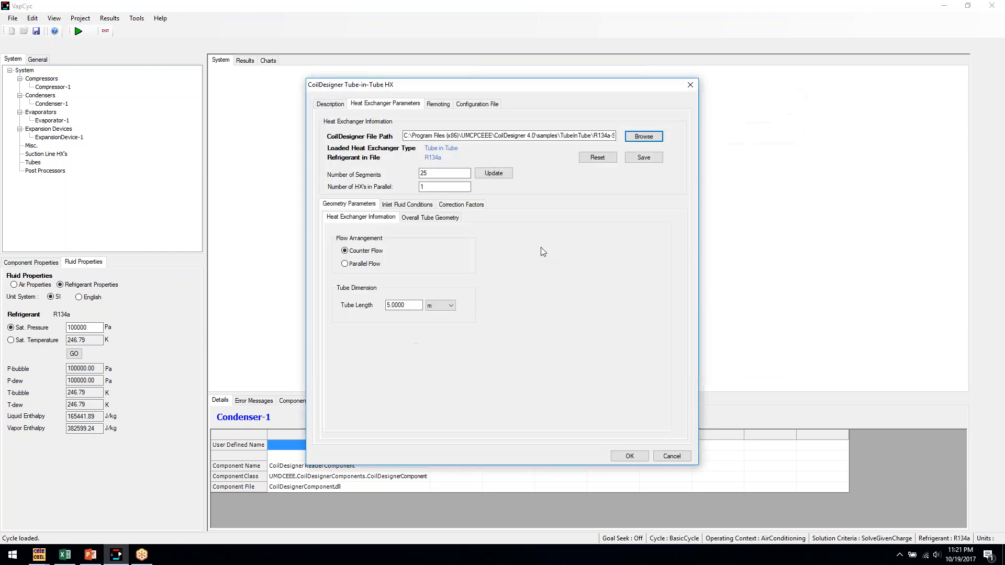
# Review the overall tube geometry and inlet fluid conditions, reset the parameters, and accept the tube-in-tube condenser
pyautogui.click(447, 217)
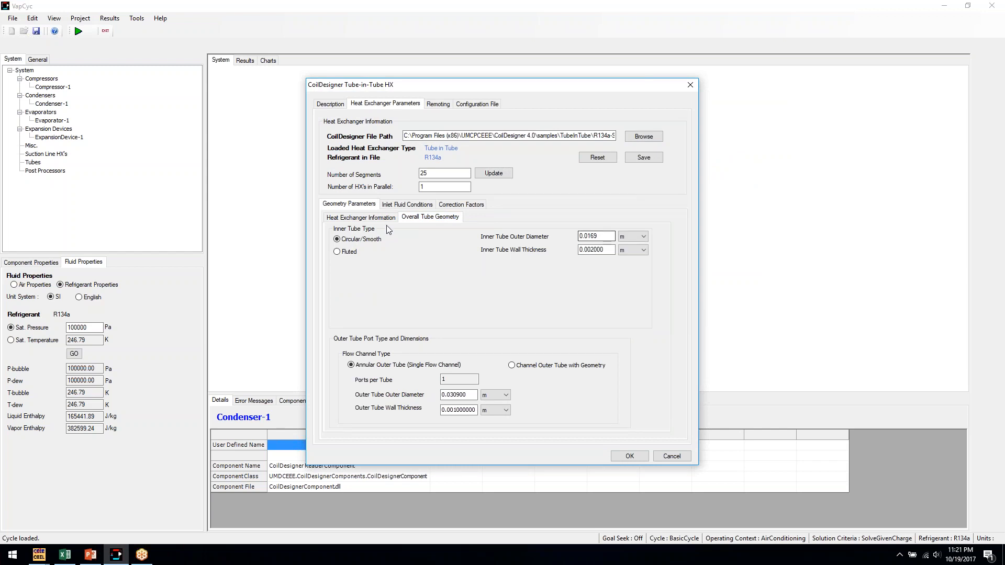
pyautogui.moveTo(600, 237); pyautogui.dragTo(593, 237)
pyautogui.click(434, 204)
pyautogui.click(604, 161)
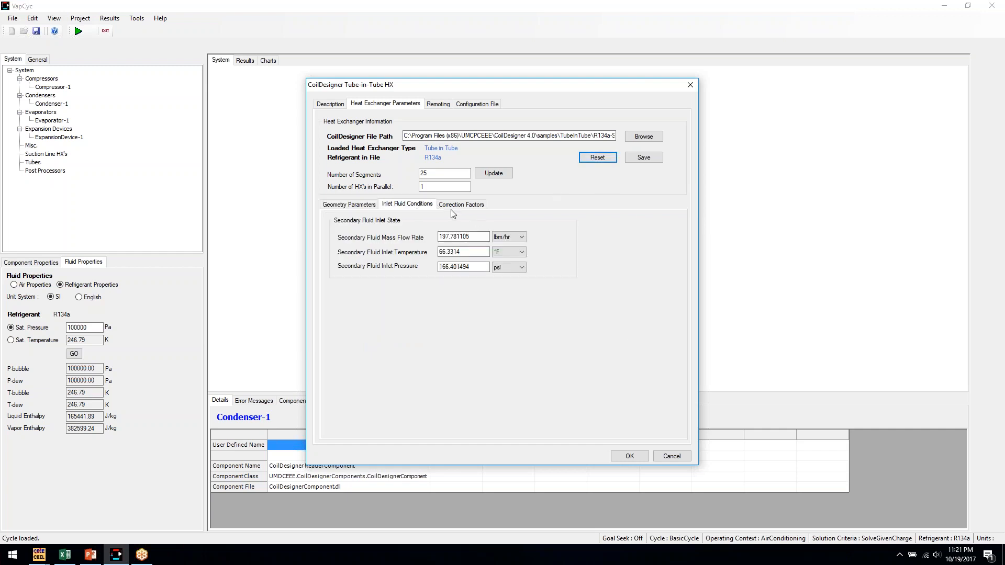
pyautogui.click(630, 456)
pyautogui.click(469, 312)
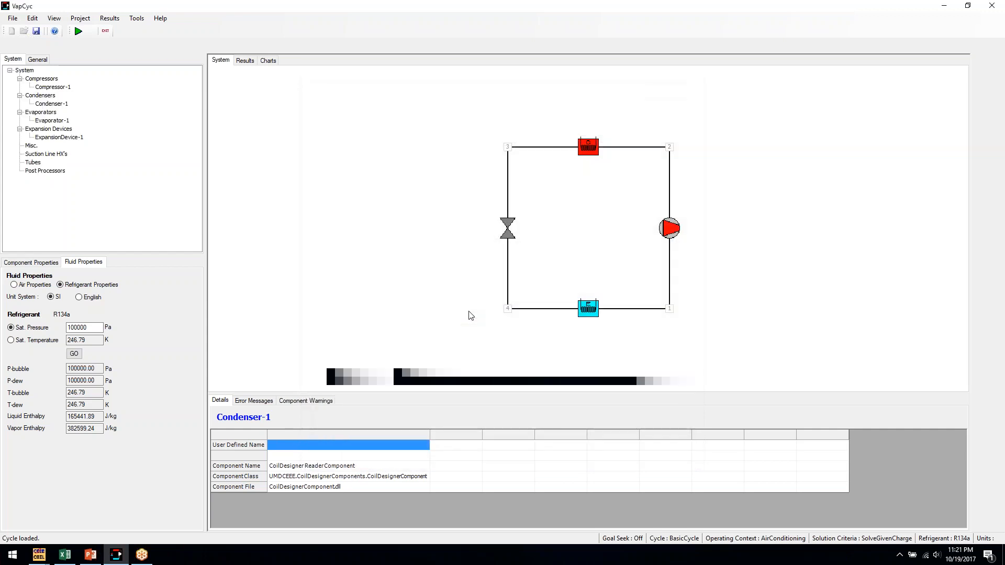
# Choose the SWEP Brazed Plate Heat Exchanger model for Condenser-1
pyautogui.rightClick(597, 149)
pyautogui.click(606, 152)
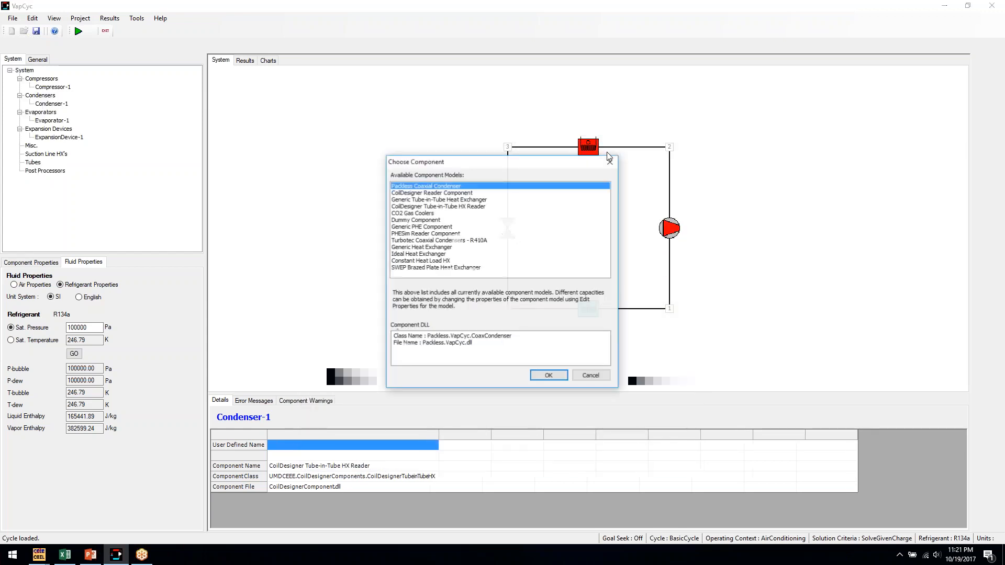
pyautogui.click(445, 206)
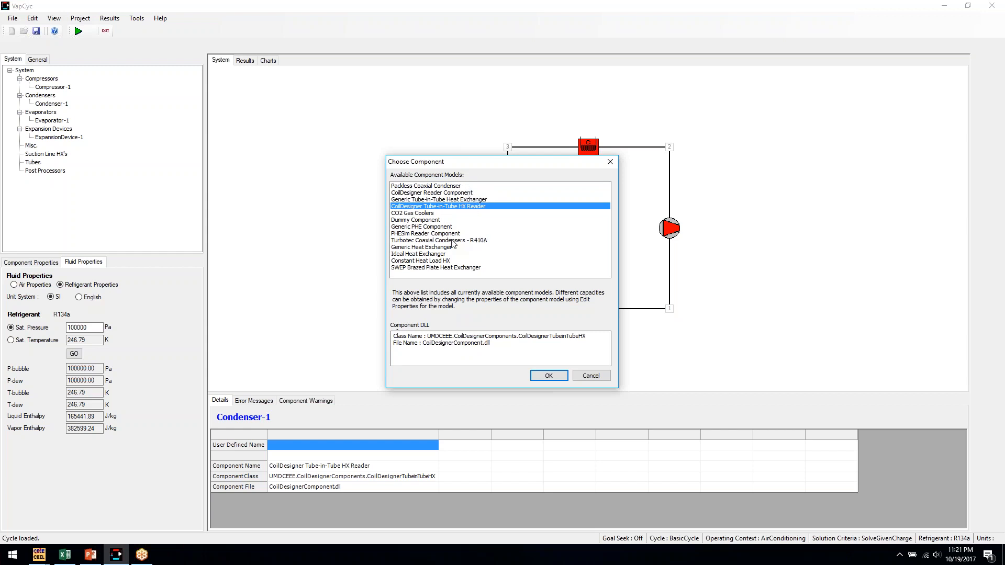
pyautogui.click(448, 269)
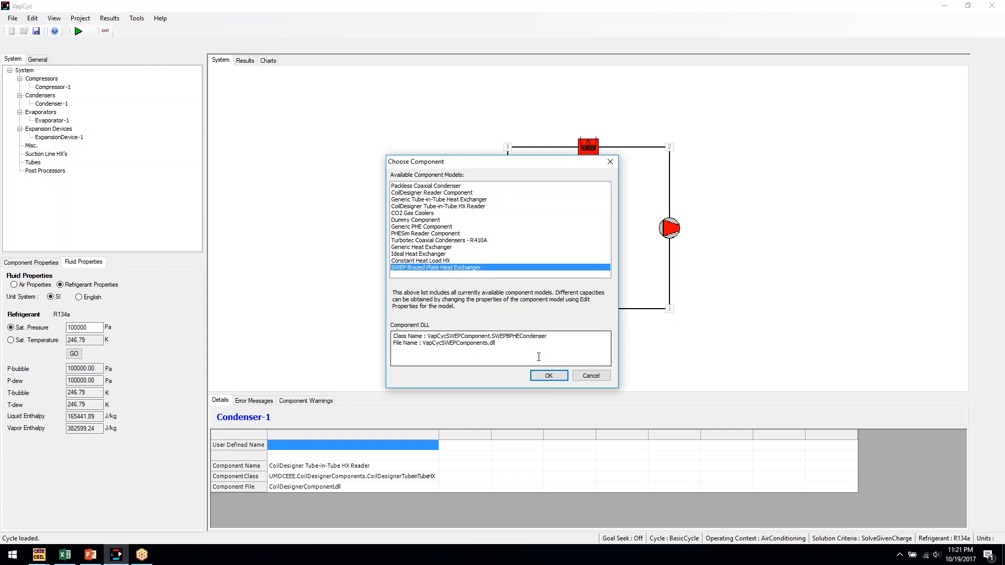
pyautogui.click(548, 376)
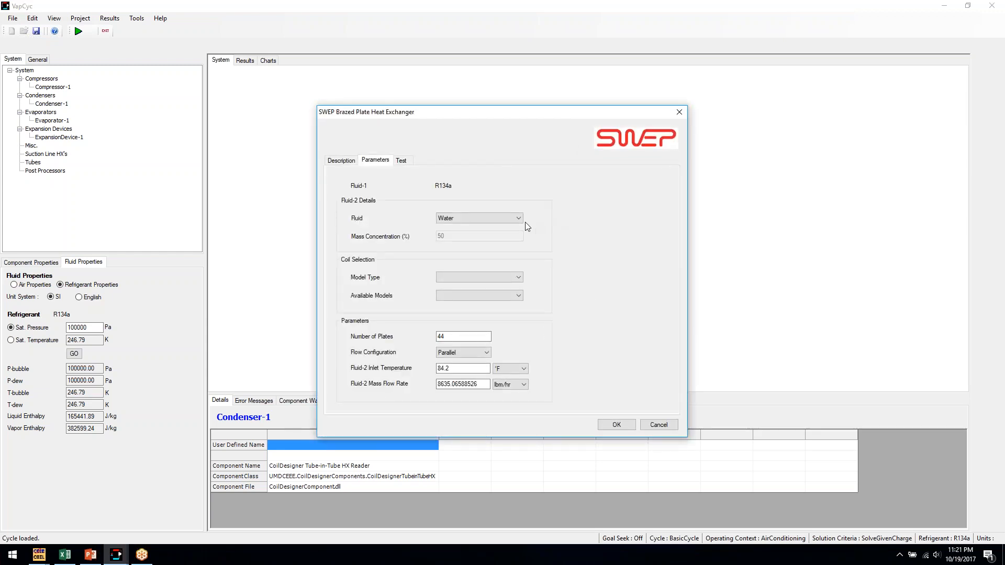
# Set the SWEP heat exchanger's model type to Condenser and select model B120T
pyautogui.click(498, 280)
pyautogui.click(498, 287)
pyautogui.click(504, 295)
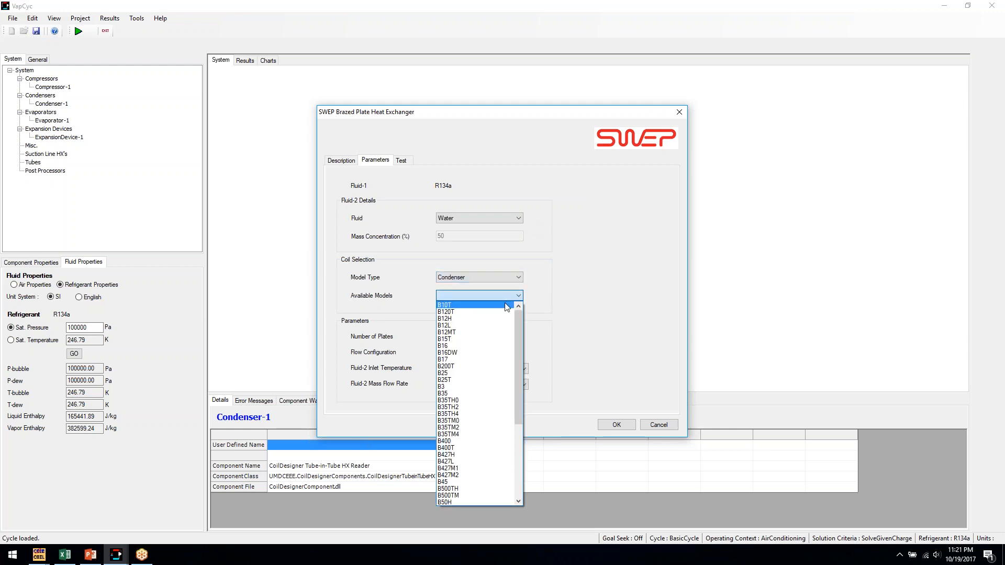
pyautogui.click(504, 313)
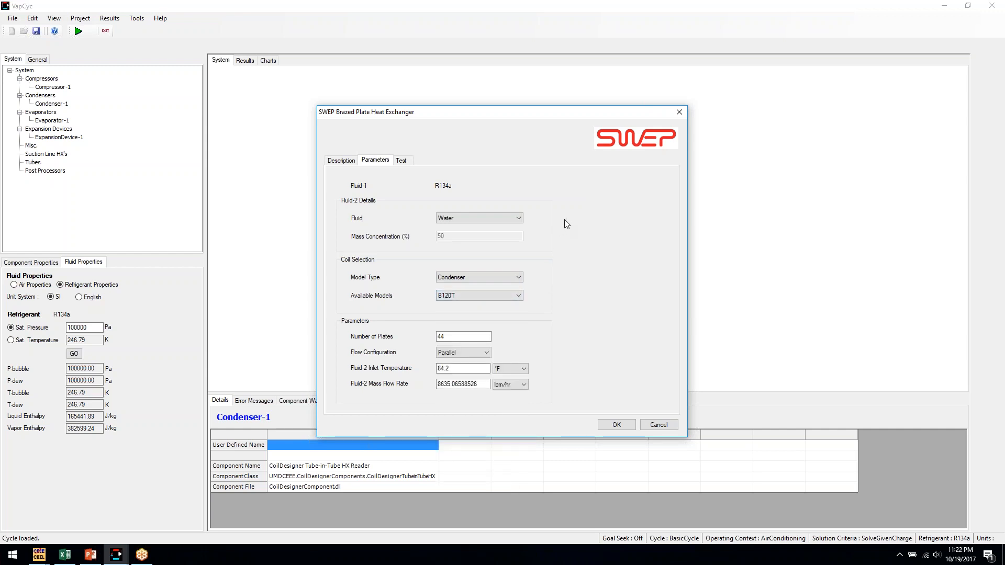
# Browse the SWEP model types, trying Condenser Dual and Condenser Heat Pump, and check the models offered
pyautogui.click(517, 295)
pyautogui.moveTo(520, 325); pyautogui.dragTo(518, 304)
pyautogui.click(518, 277)
pyautogui.click(518, 277)
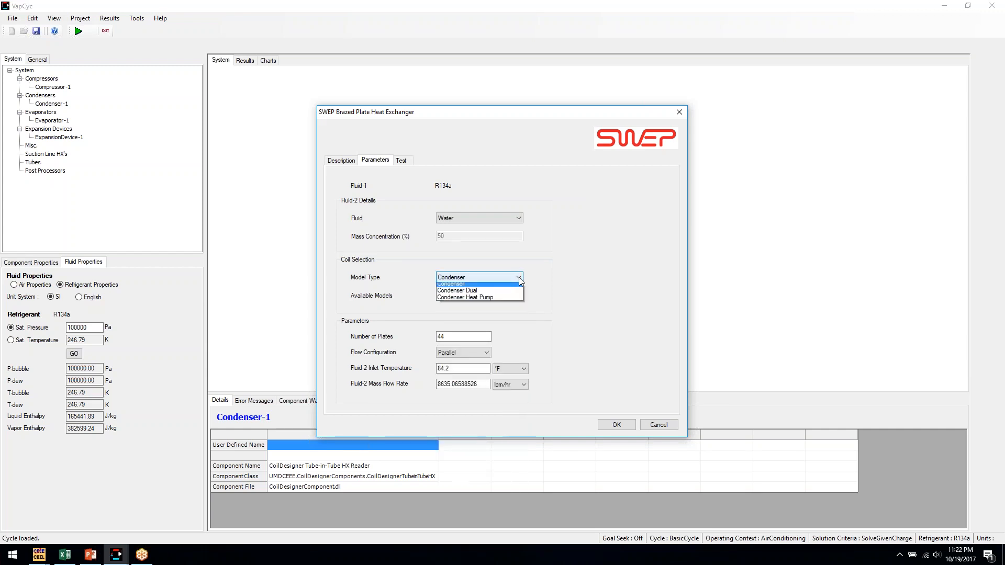
pyautogui.click(480, 294)
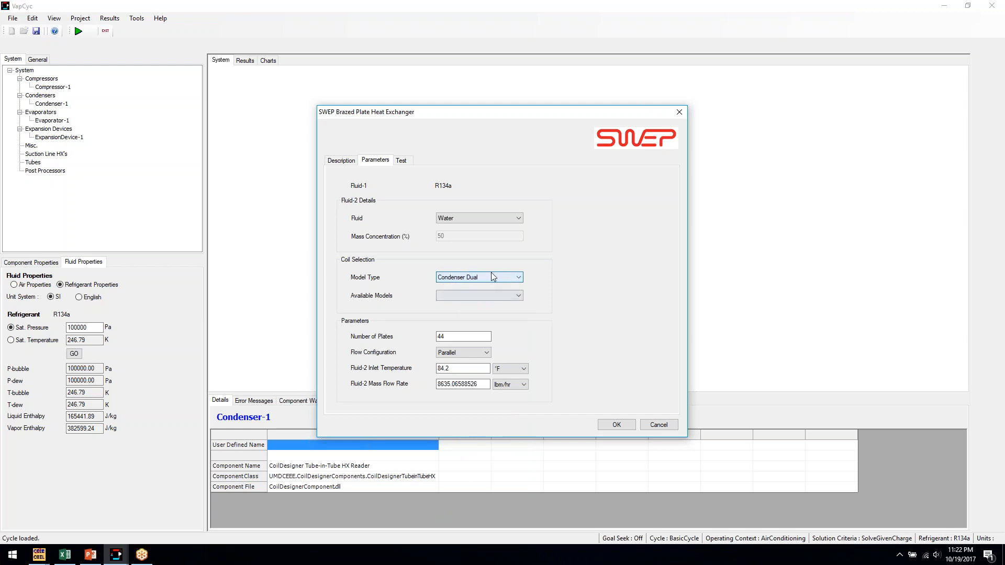
pyautogui.click(496, 278)
pyautogui.click(492, 300)
pyautogui.click(491, 280)
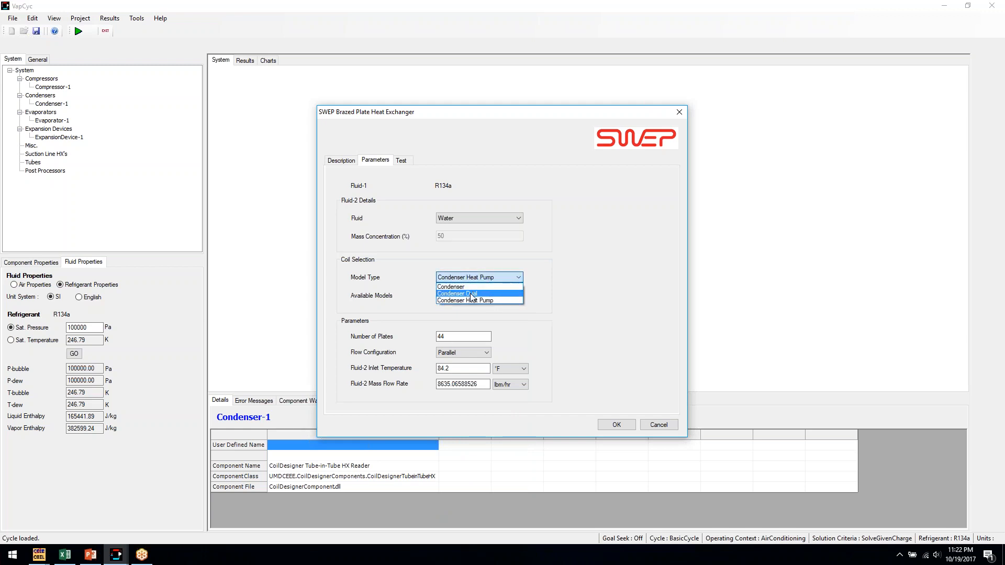
# Try the B10T-NHP model under the Condenser Heat Pump type and cancel the SWEP heat exchanger setup
pyautogui.click(480, 300)
pyautogui.click(501, 296)
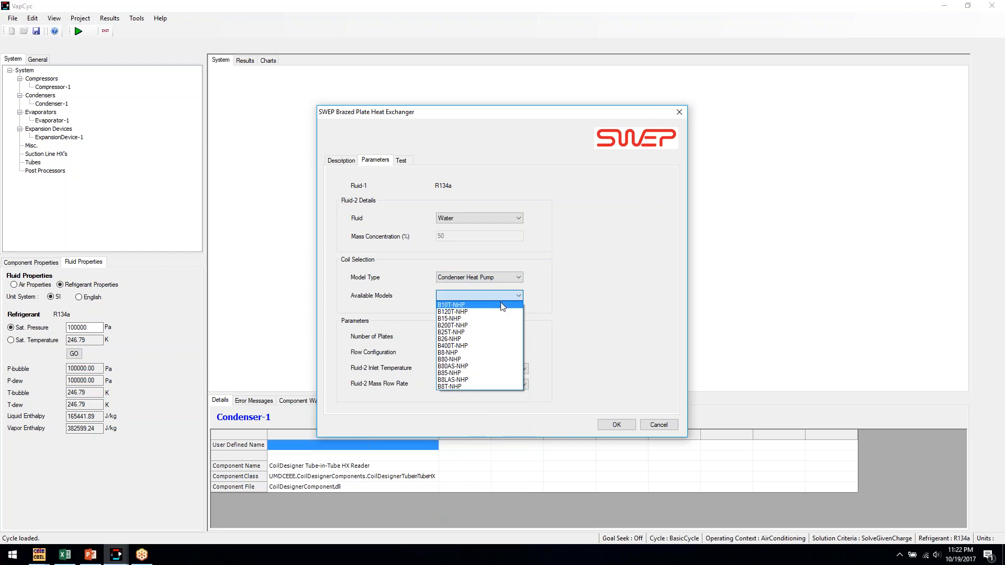
pyautogui.click(549, 280)
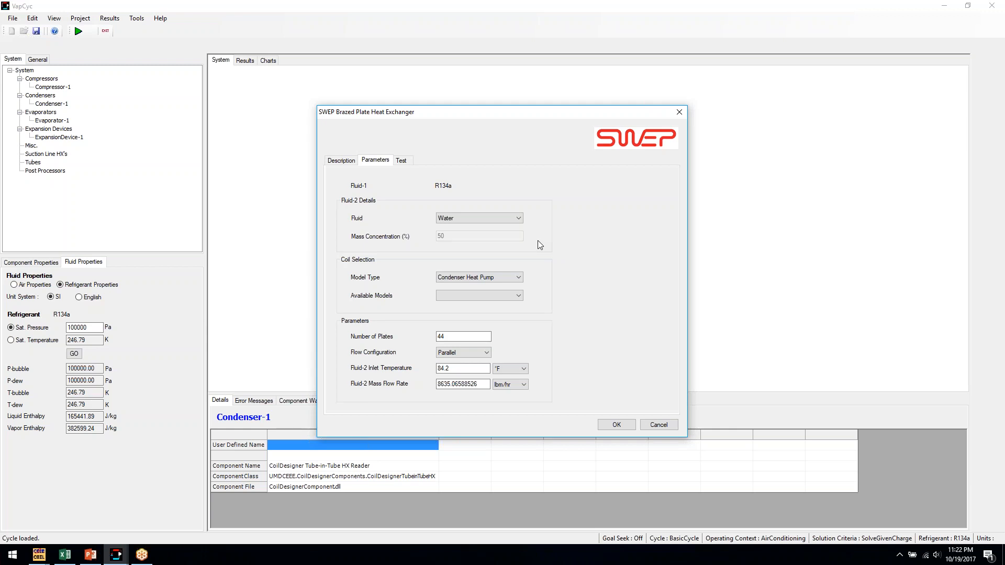
pyautogui.click(502, 295)
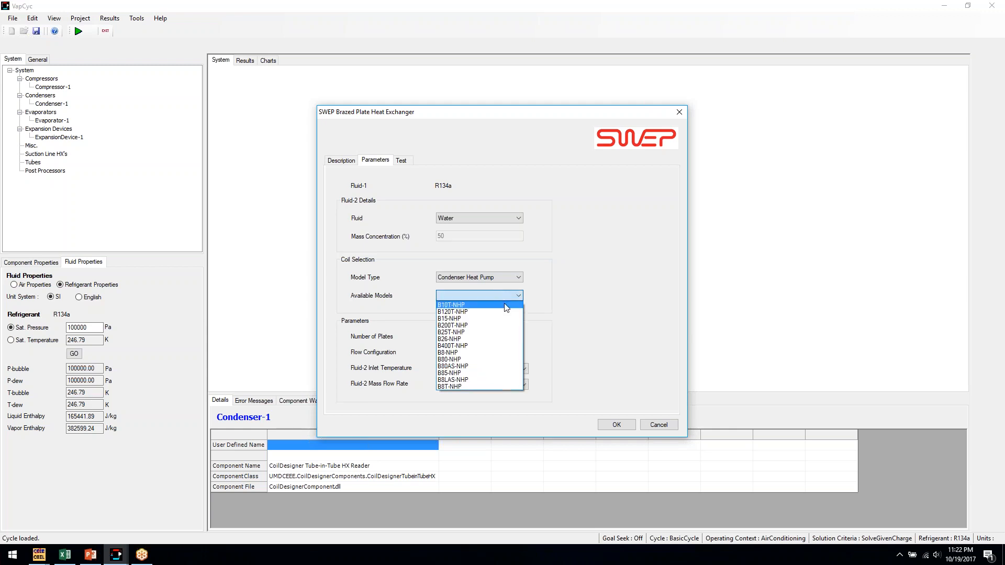
pyautogui.click(506, 305)
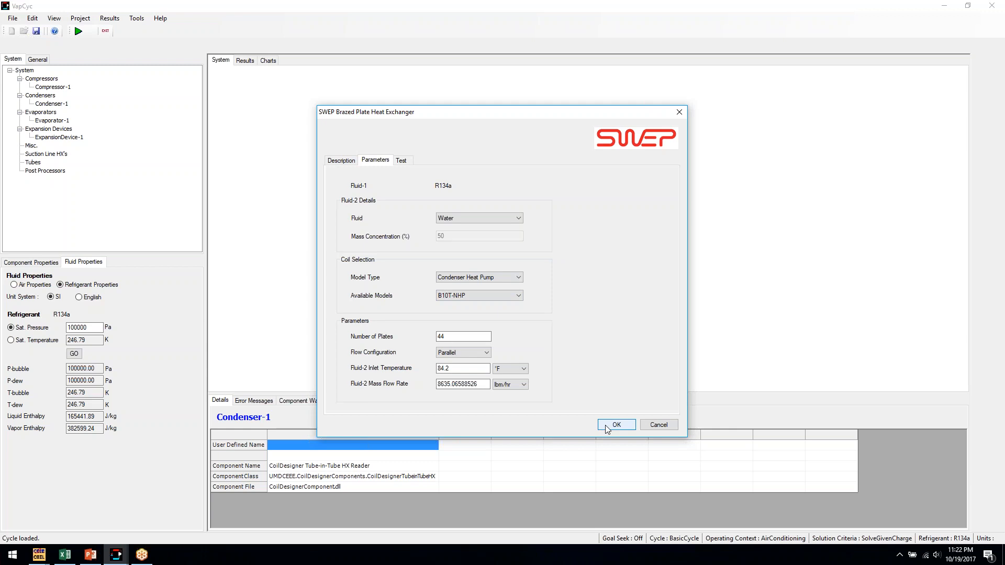
pyautogui.click(654, 427)
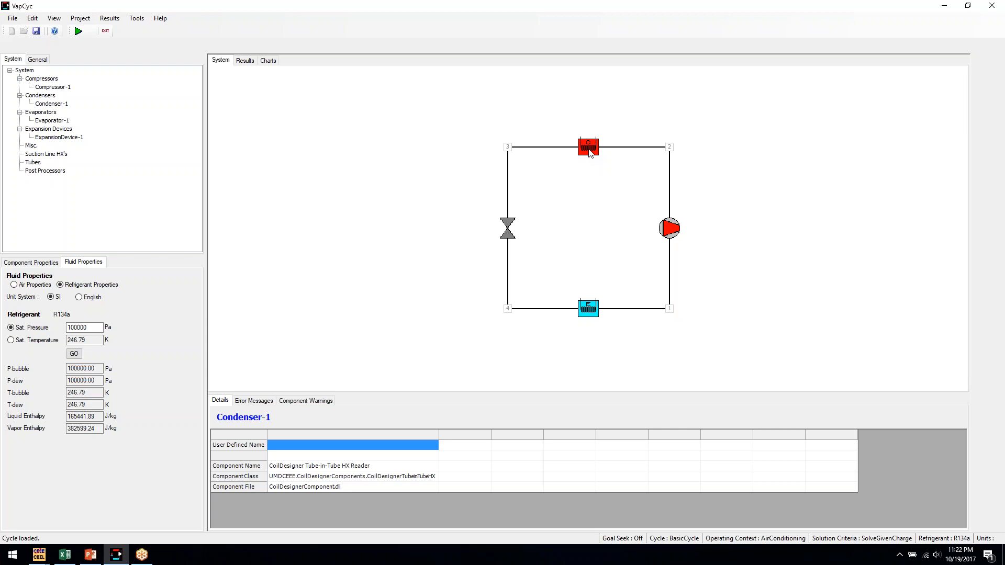
# Choose the Generic Compressor with Constant Efficiencies model for Compressor-1
pyautogui.rightClick(671, 228)
pyautogui.click(694, 235)
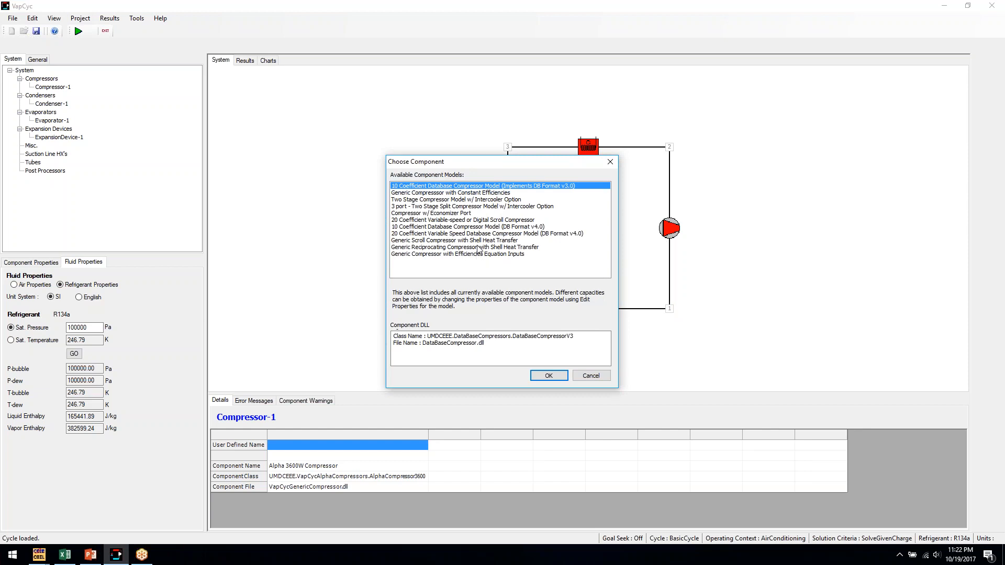
pyautogui.click(428, 241)
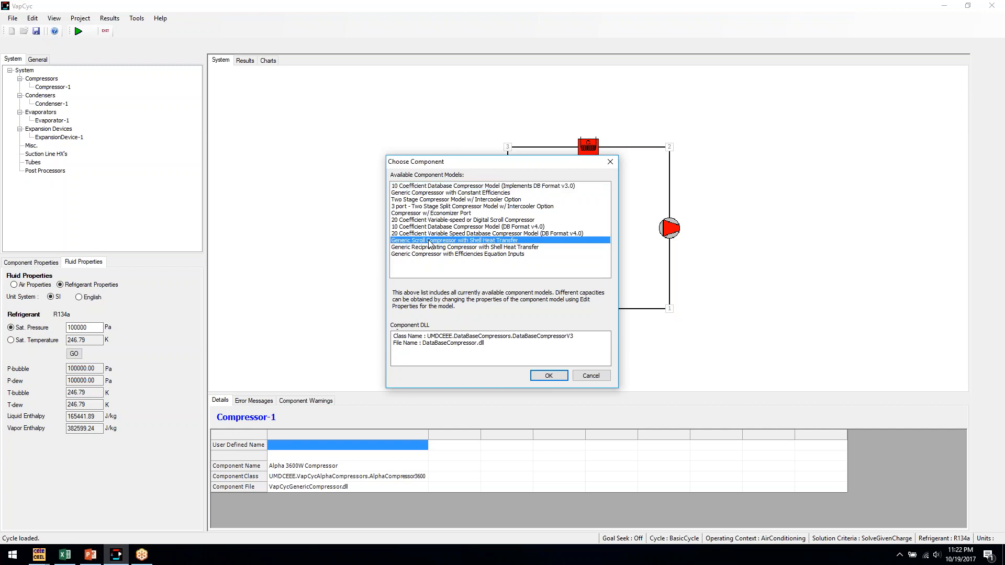
pyautogui.click(426, 193)
pyautogui.click(548, 376)
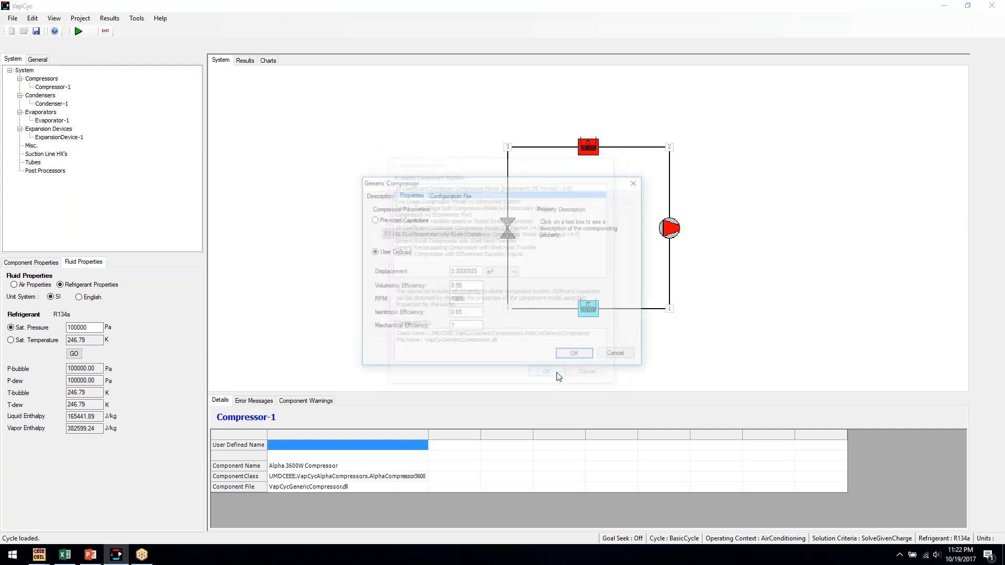
# Review the generic compressor's displacement, RPM and pre-sized capacities, return to User Defined parameters, and accept the compressor
pyautogui.moveTo(475, 271); pyautogui.dragTo(451, 267)
pyautogui.click(477, 271)
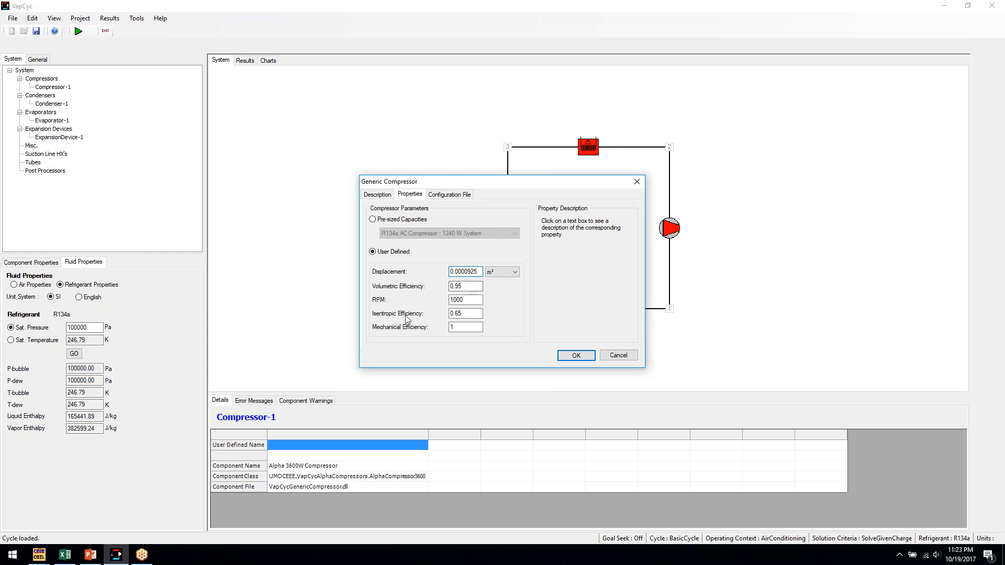
pyautogui.moveTo(471, 301); pyautogui.dragTo(409, 296)
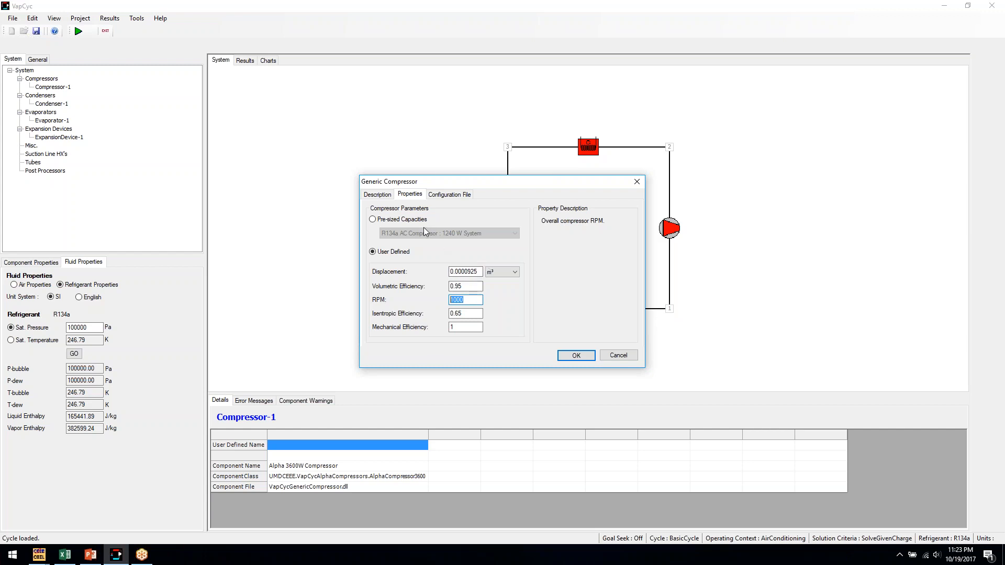
pyautogui.click(411, 220)
pyautogui.click(469, 233)
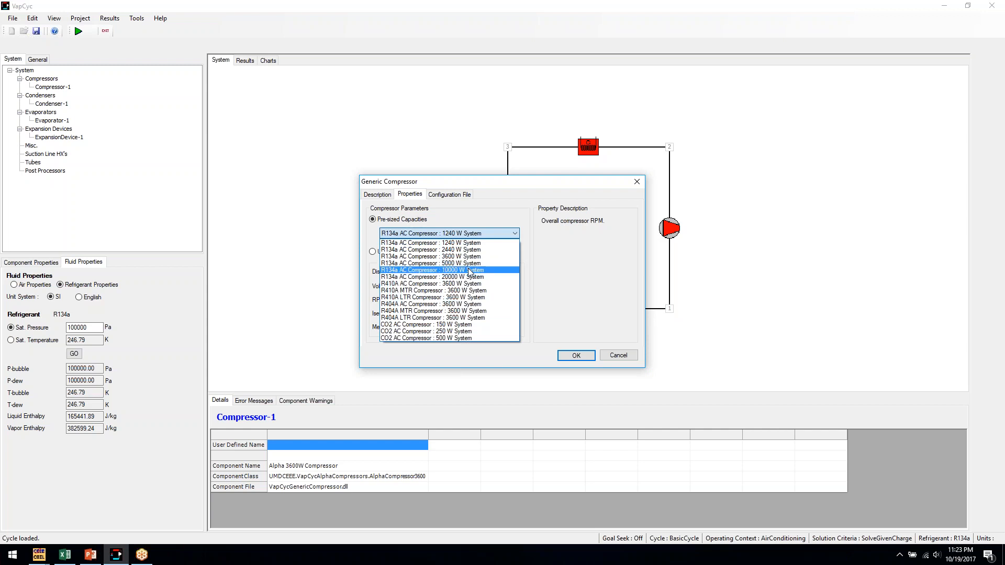
pyautogui.click(463, 218)
pyautogui.click(409, 255)
pyautogui.click(587, 354)
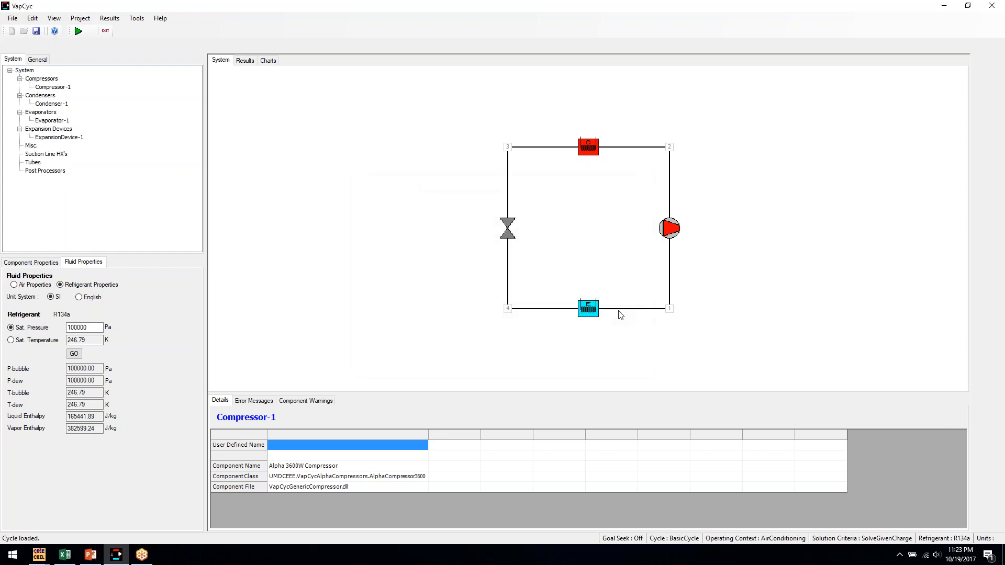
# Choose the Generic Reciprocating Compressor with Shell Heat Transfer model for Compressor-1
pyautogui.rightClick(672, 230)
pyautogui.click(683, 234)
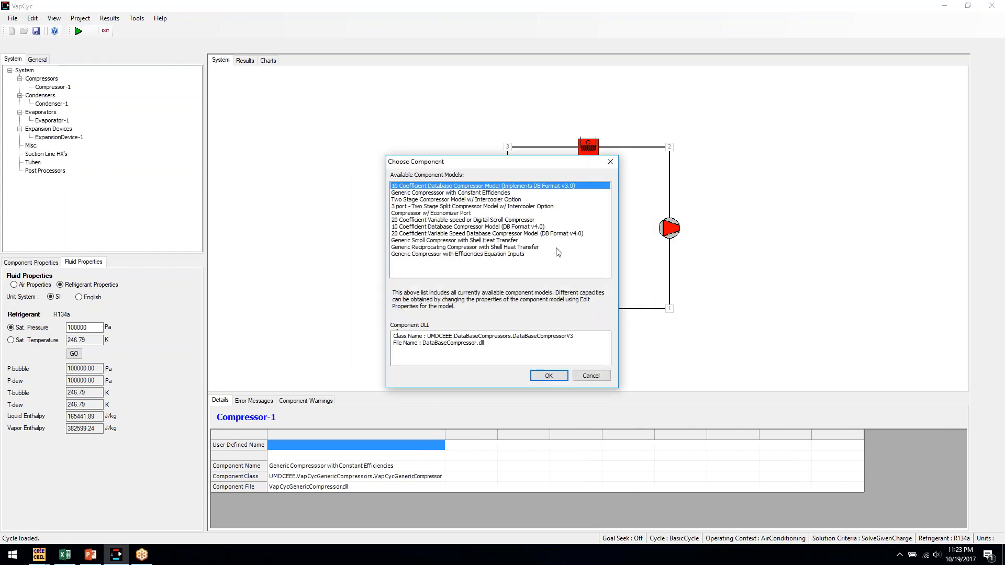
pyautogui.click(470, 247)
pyautogui.click(549, 376)
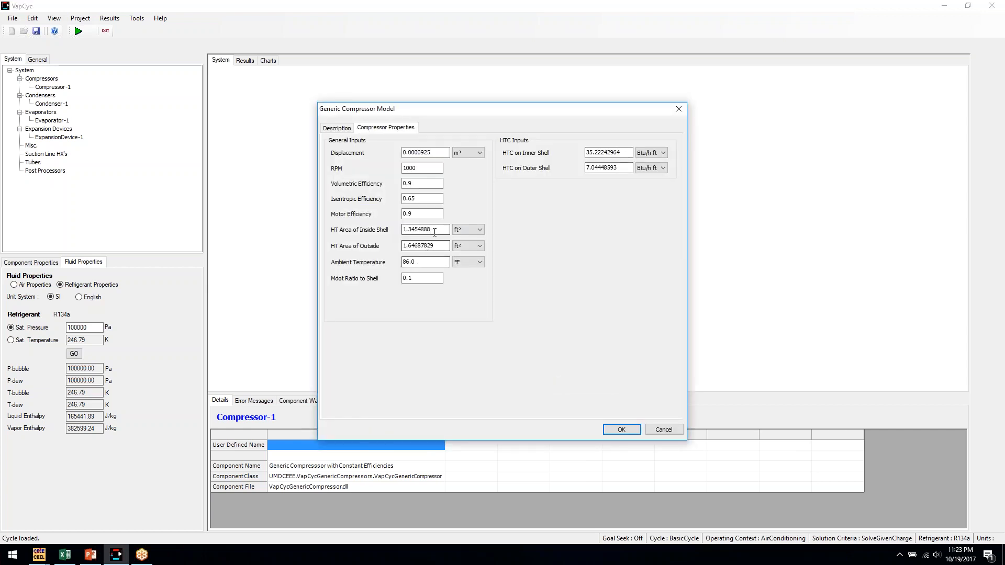
# Review the compressor's shell heat transfer areas and inner and outer shell coefficients, and accept the reciprocating compressor
pyautogui.moveTo(439, 230); pyautogui.dragTo(394, 248)
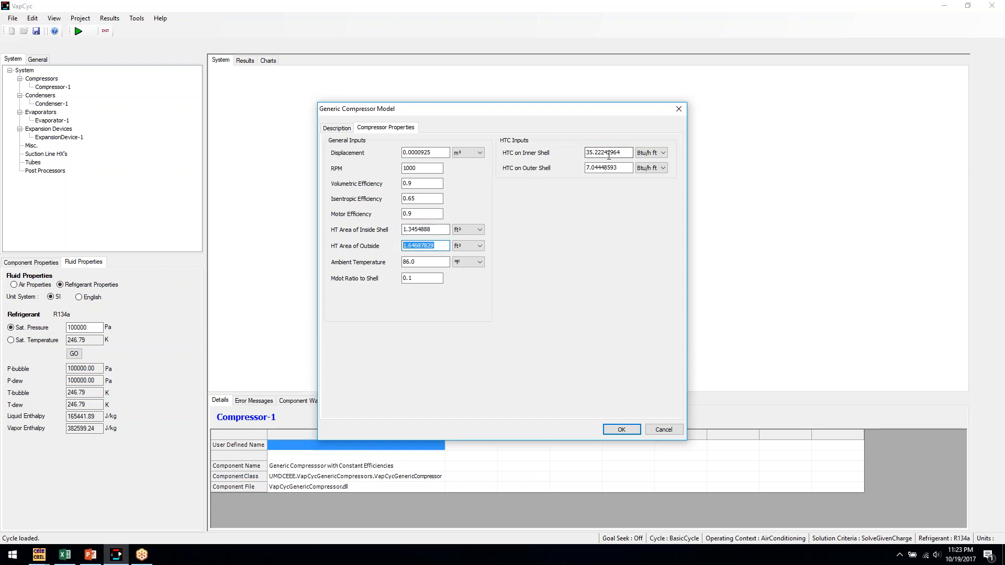
pyautogui.moveTo(622, 152); pyautogui.dragTo(597, 153)
pyautogui.click(621, 168)
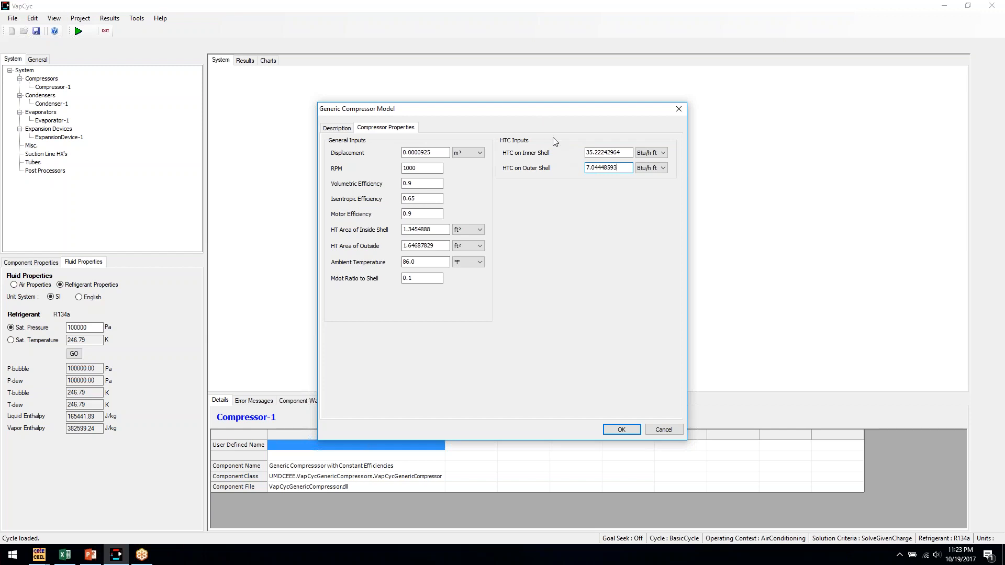
pyautogui.click(621, 429)
# Choose the 10 Coefficient Database Compressor Model (DB Format v4.0) for Compressor-1
pyautogui.rightClick(665, 230)
pyautogui.click(681, 233)
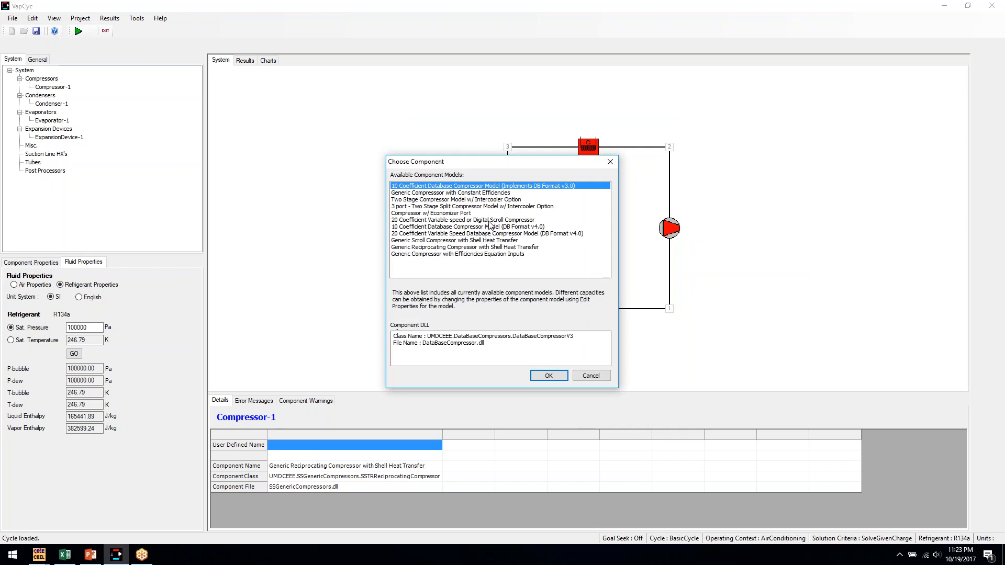
pyautogui.click(491, 228)
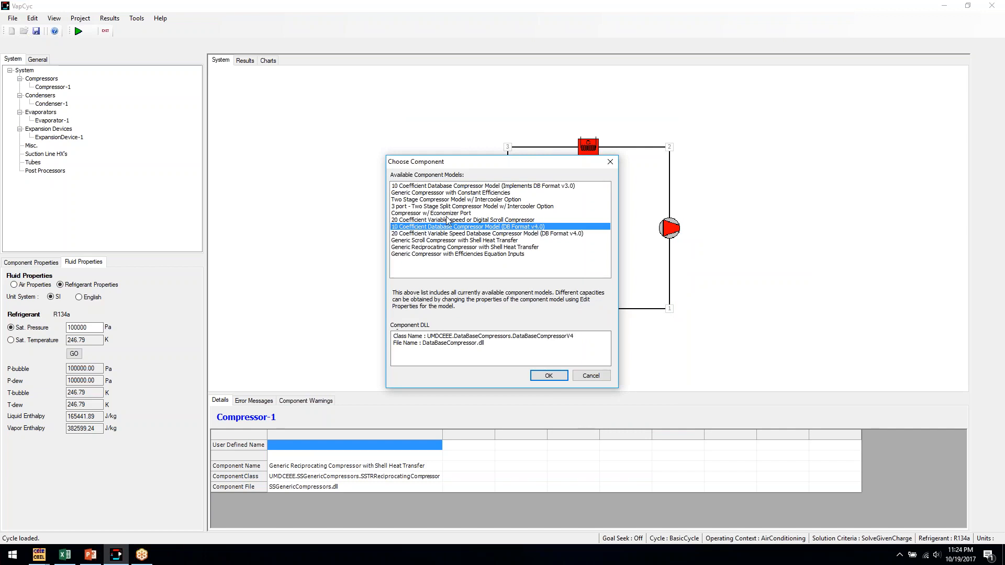
pyautogui.click(558, 377)
pyautogui.click(479, 225)
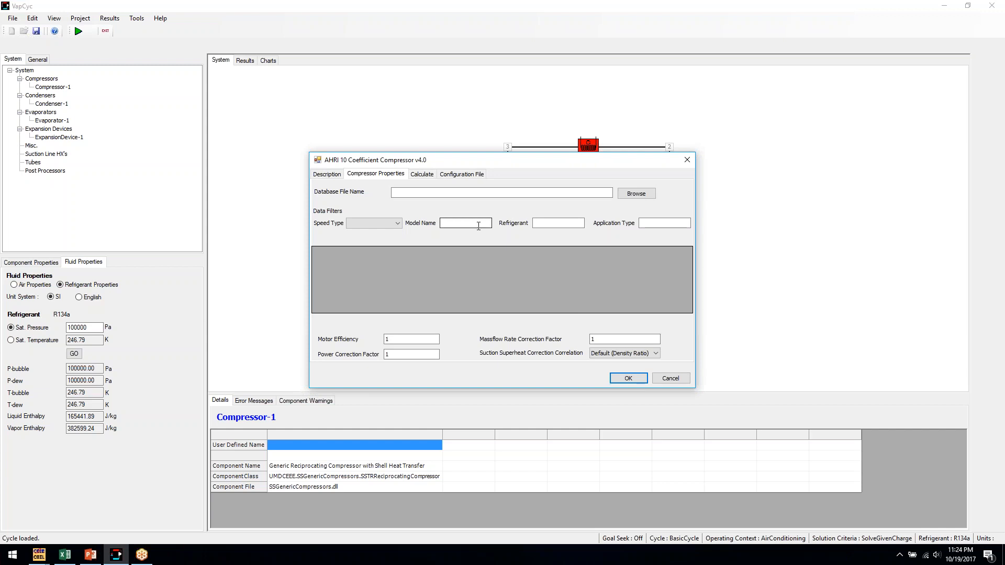
pyautogui.moveTo(565, 160); pyautogui.dragTo(584, 141)
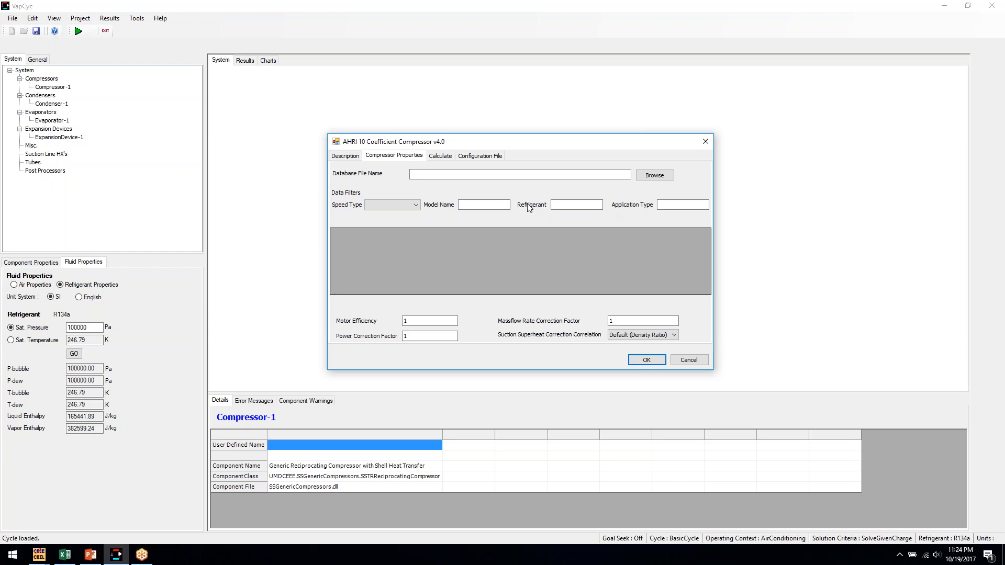
# Switch to Excel and examine the model names, compressor data and coefficient columns in the Copeland_DB_V4_20151214_version4.xlsx database
pyautogui.click(75, 559)
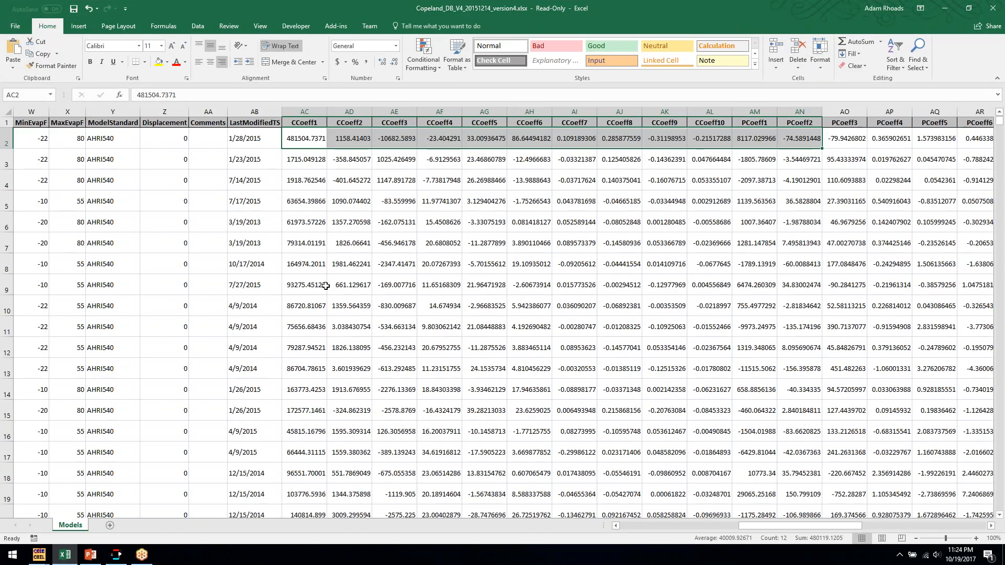
pyautogui.click(574, 308)
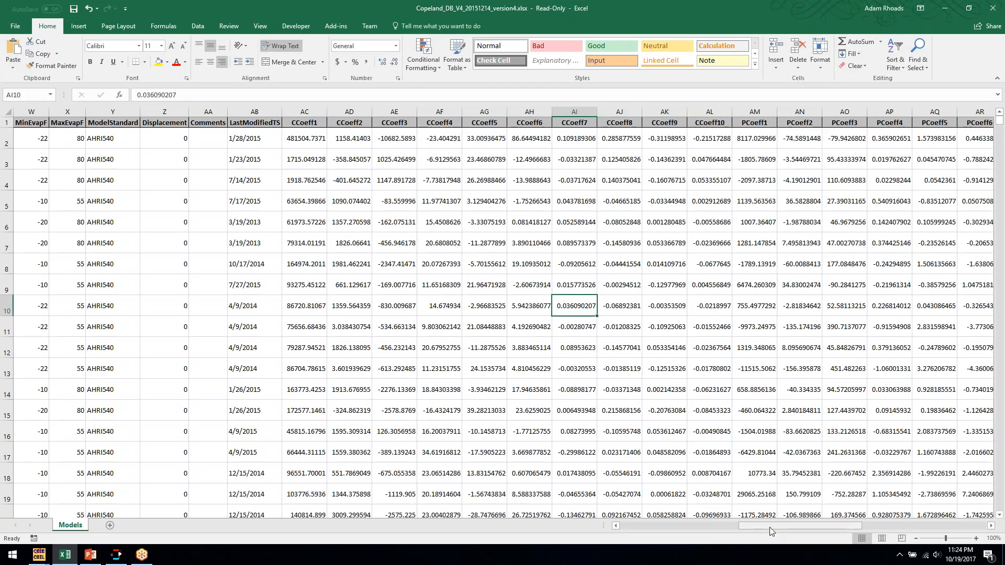
pyautogui.moveTo(769, 527); pyautogui.dragTo(626, 533)
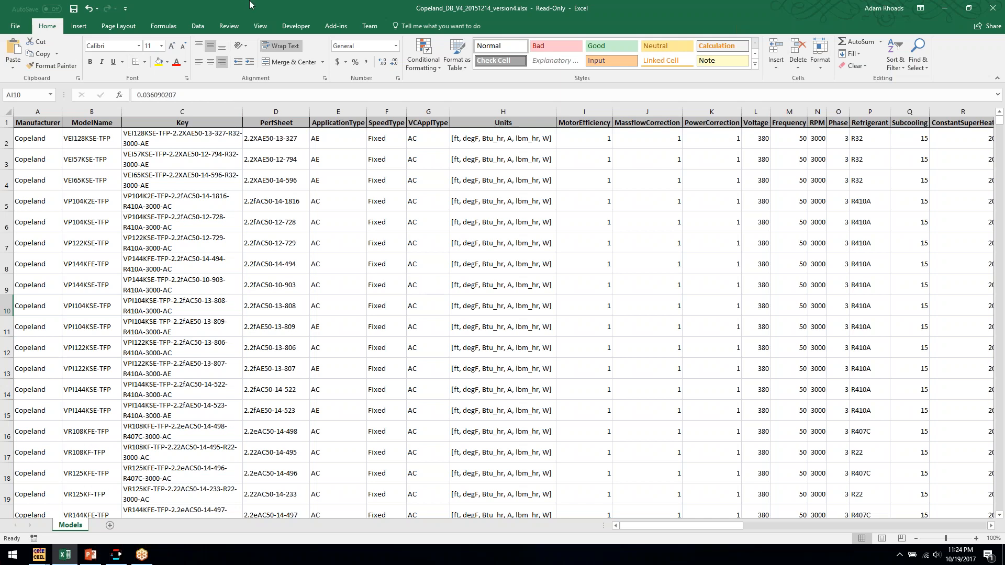
pyautogui.click(68, 162)
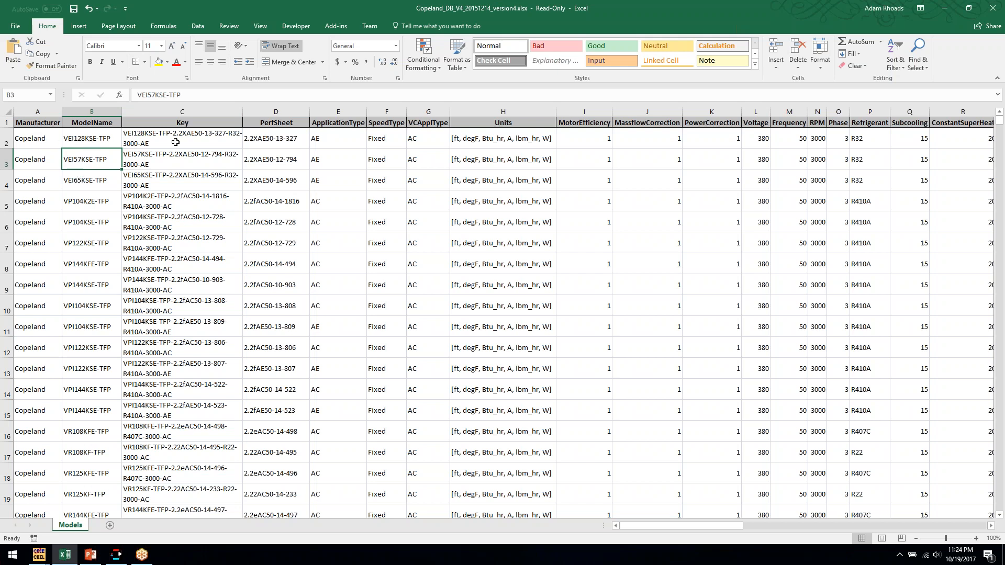
pyautogui.moveTo(190, 143); pyautogui.dragTo(640, 145)
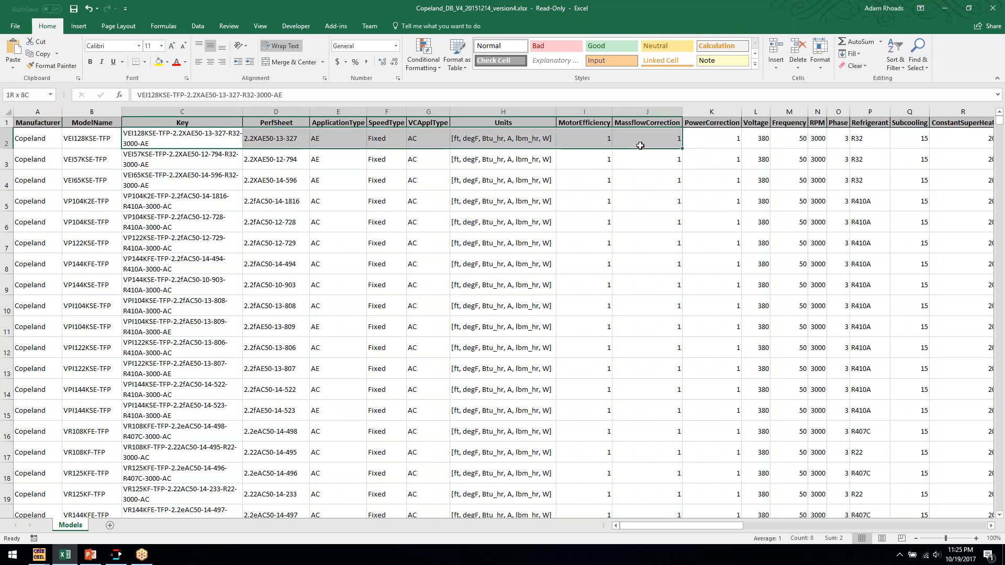
pyautogui.click(668, 202)
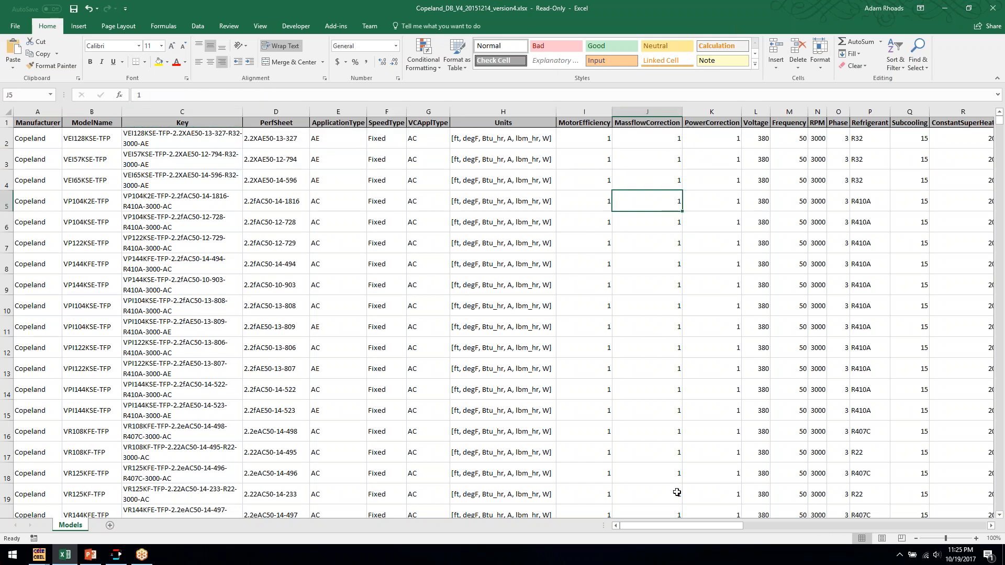
pyautogui.moveTo(670, 523); pyautogui.dragTo(335, 212)
pyautogui.click(545, 137)
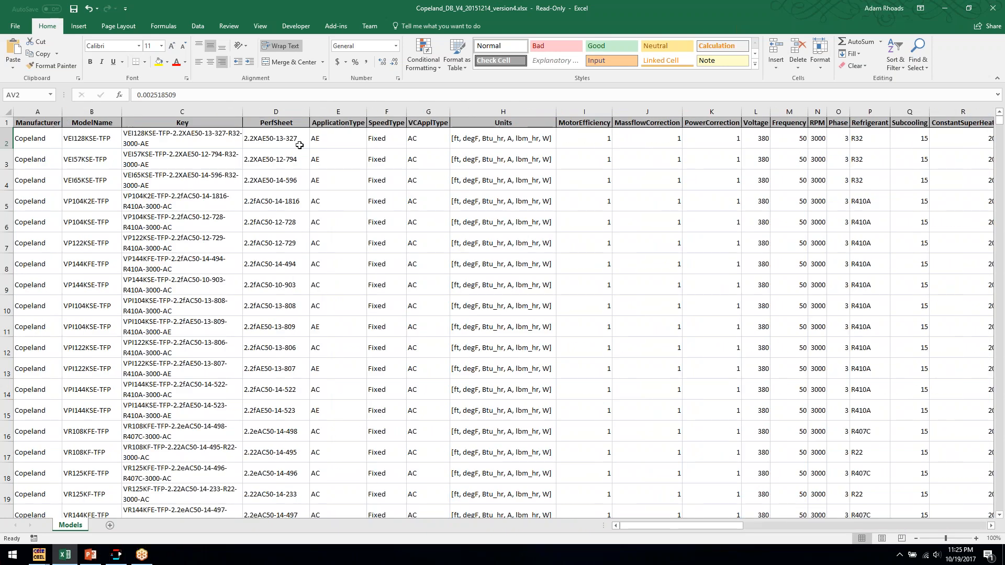
# Switch back to VapCyc and load Copeland_DB_V4_20151214_version4.xlsx from the VapCyc PerformanceData folder as the compressor database
pyautogui.click(944, 8)
pyautogui.click(660, 175)
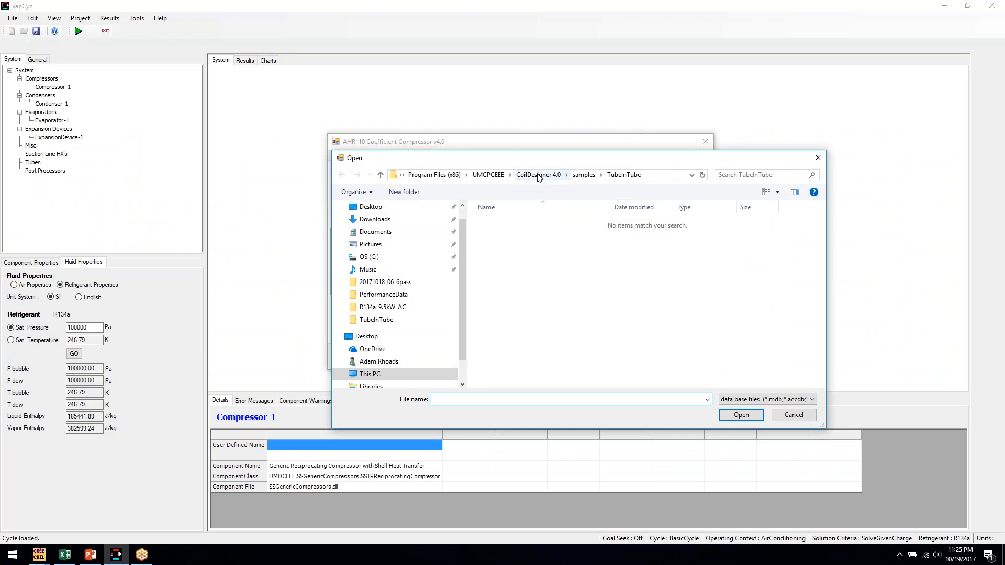
pyautogui.click(538, 175)
pyautogui.click(538, 175)
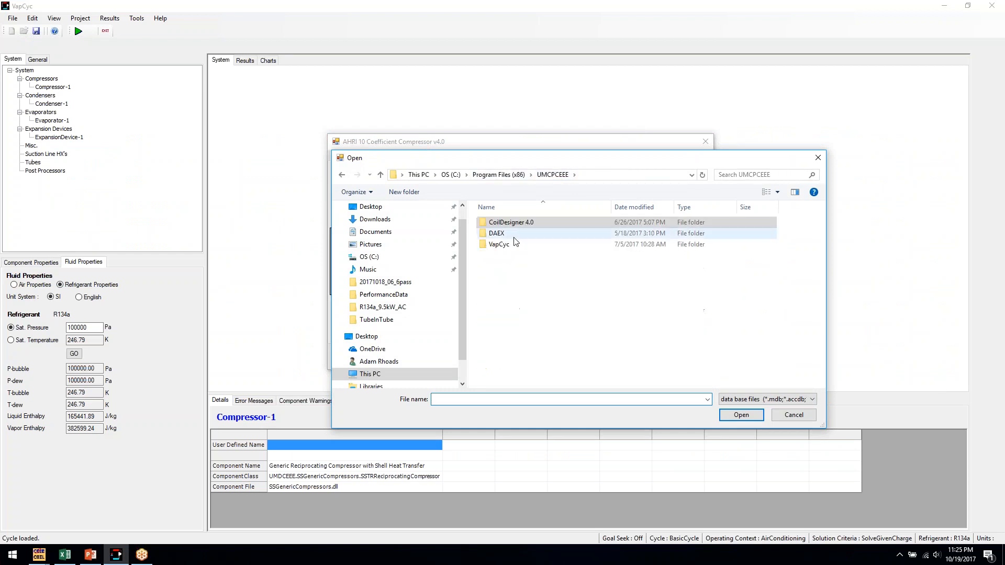
pyautogui.doubleClick(507, 245)
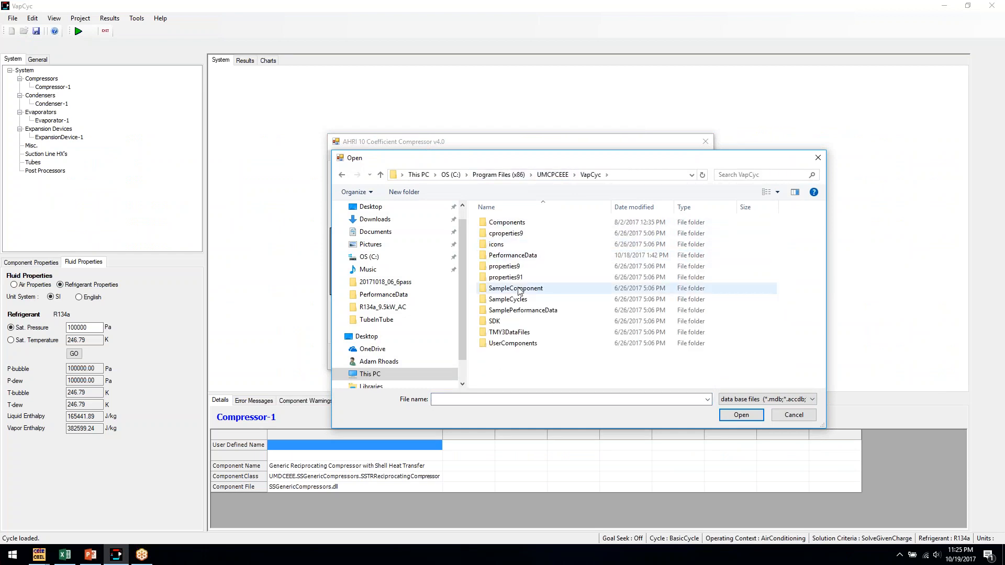
pyautogui.doubleClick(519, 257)
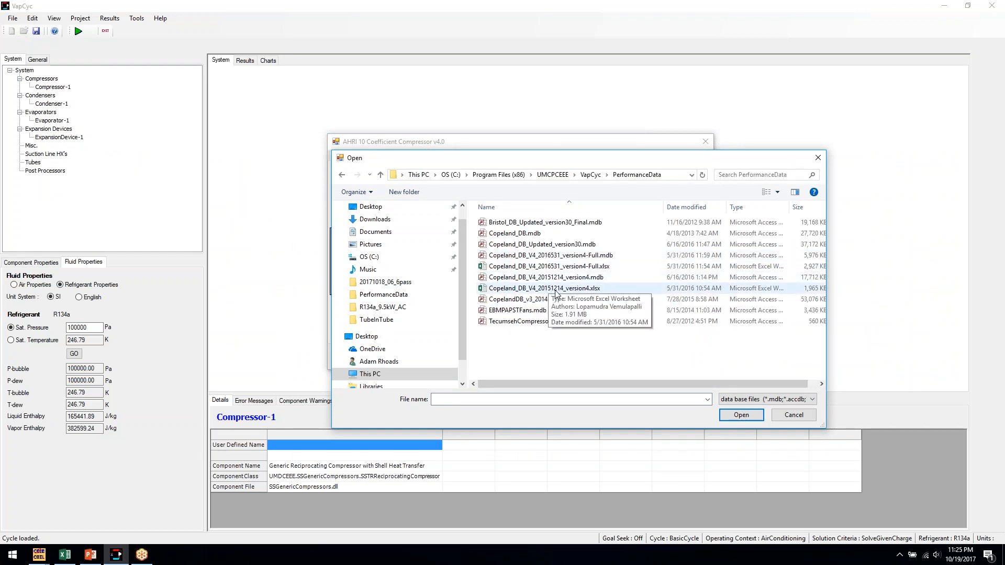
pyautogui.click(556, 290)
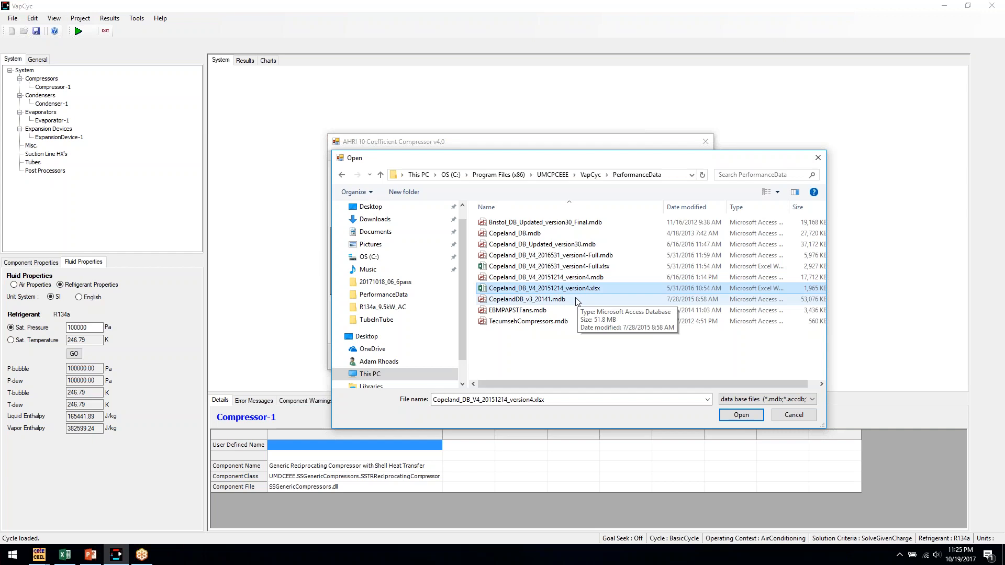
pyautogui.click(732, 418)
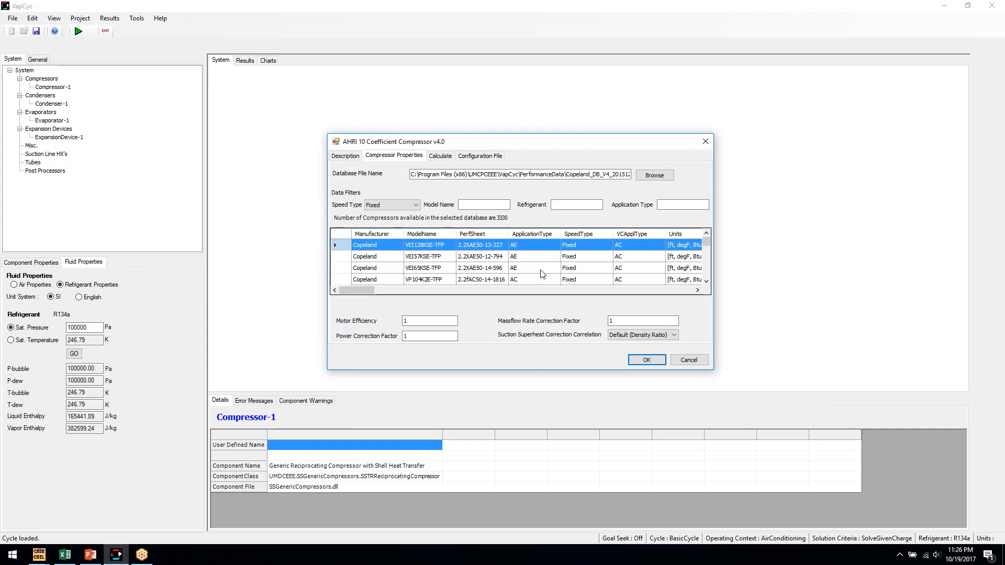
# Browse the fixed-speed Copeland compressors in the loaded database, including the ZP20K5E models
pyautogui.scroll(-3, 535, 272)
pyautogui.scroll(-10, 534, 272)
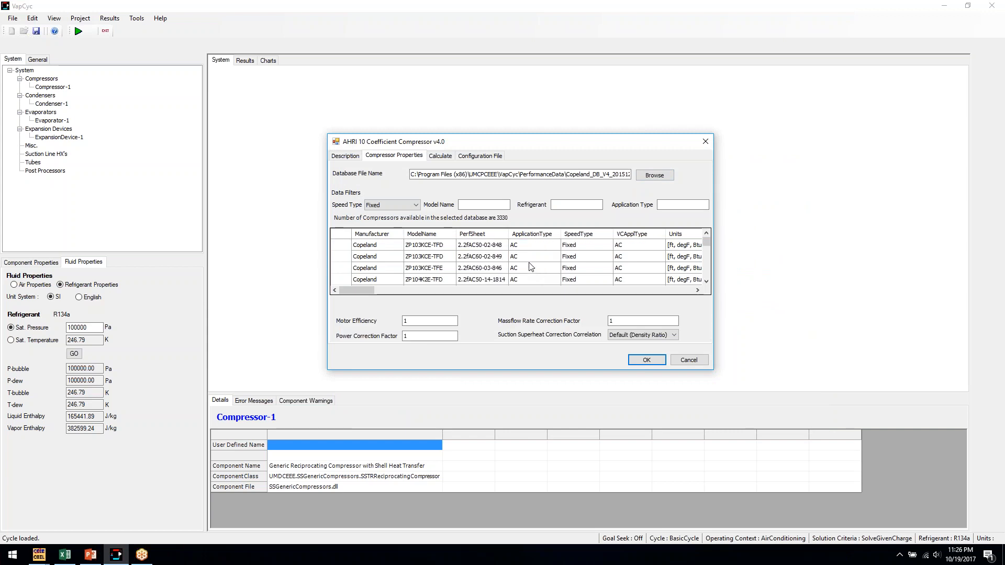
pyautogui.scroll(-10, 531, 267)
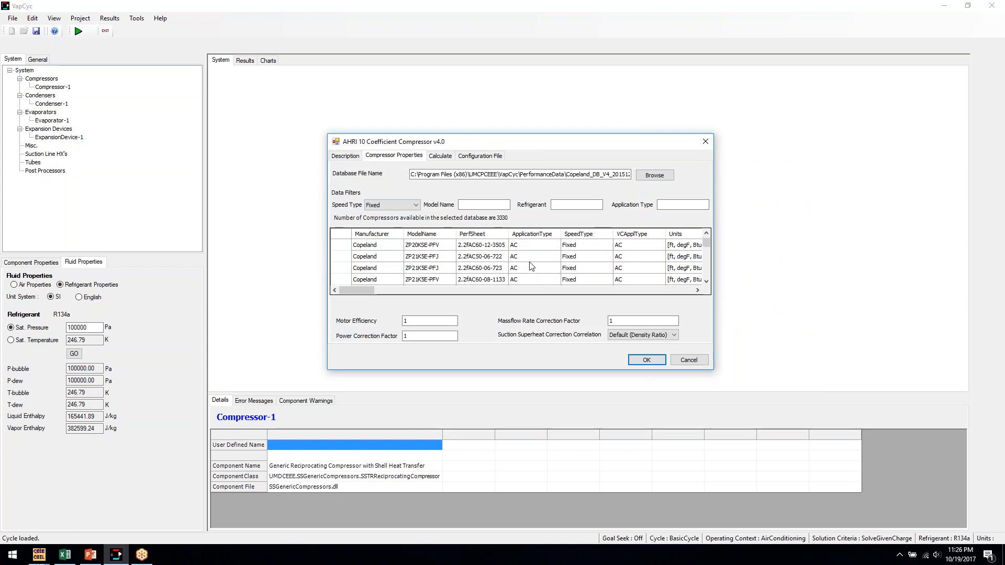
pyautogui.scroll(-3, 531, 266)
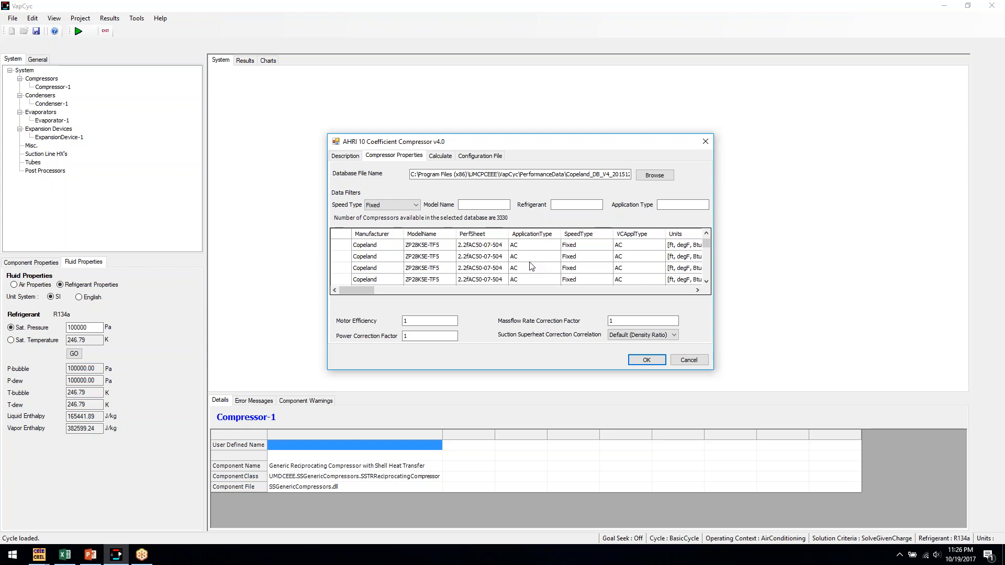
pyautogui.scroll(3, 500, 267)
pyautogui.click(487, 247)
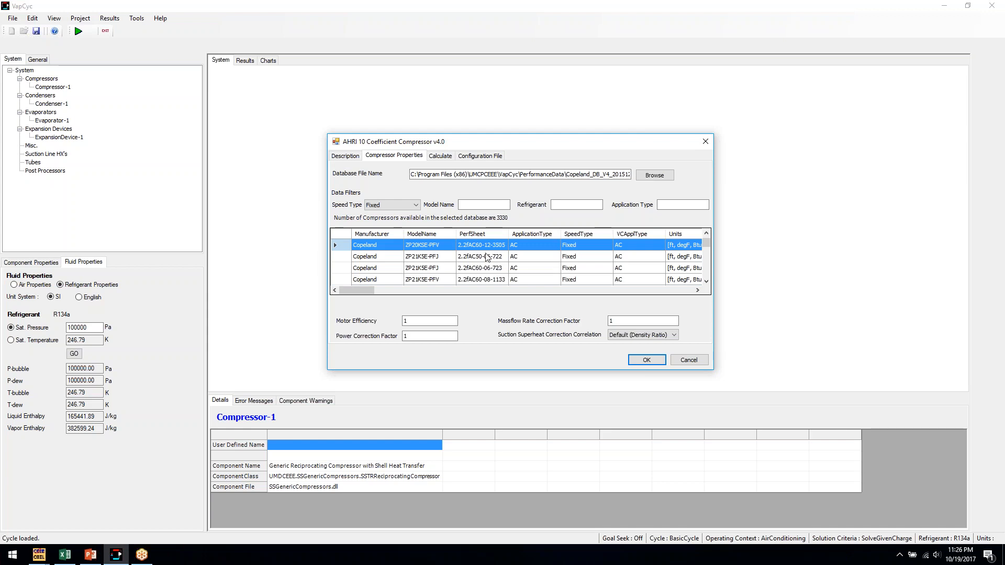
pyautogui.scroll(2, 488, 257)
# Filter the compressor list by the model name zp20 and clear that filter
pyautogui.click(481, 203)
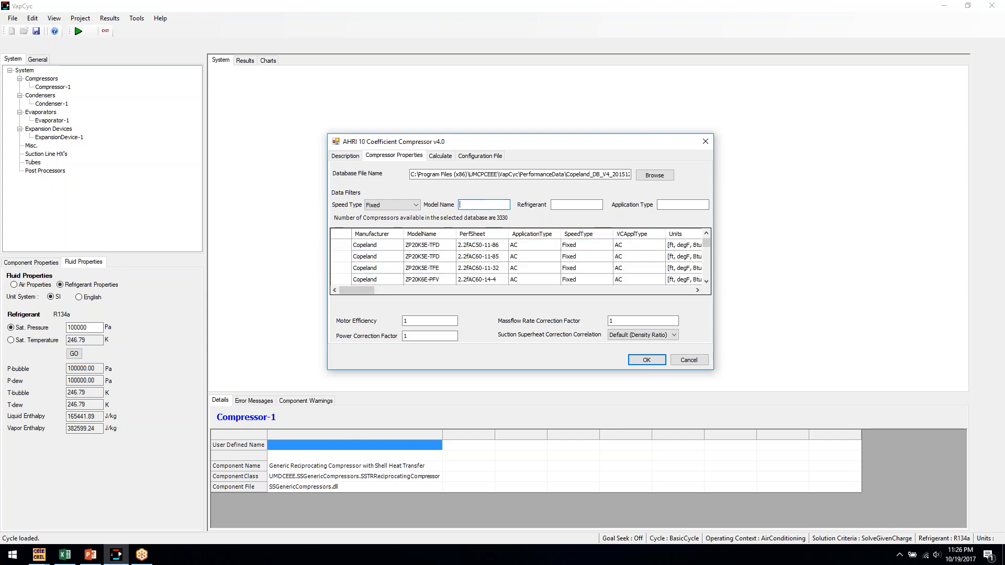
pyautogui.write('zp20')
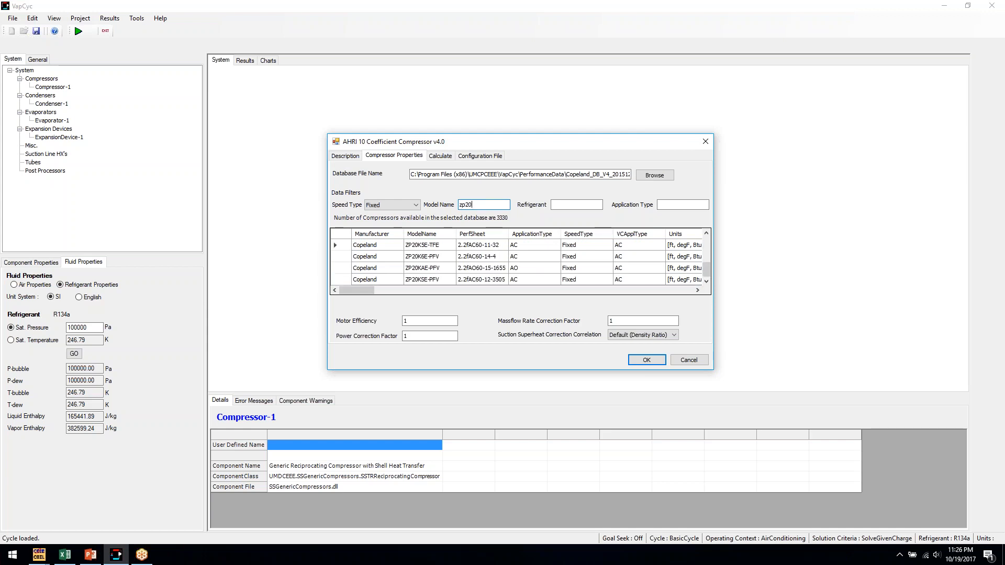
pyautogui.press('BackSpace')
pyautogui.press('BackSpace')
pyautogui.press('BackSpace')
pyautogui.press('BackSpace')
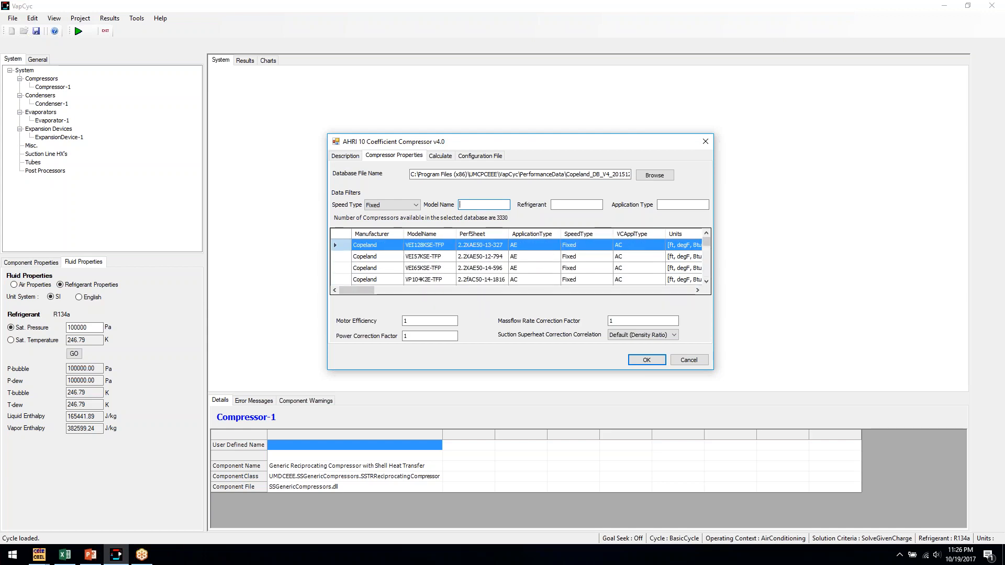
# Filter the compressor list by refrigerant R134a and separately by application type AC, clearing each filter
pyautogui.click(570, 205)
pyautogui.write('R134a')
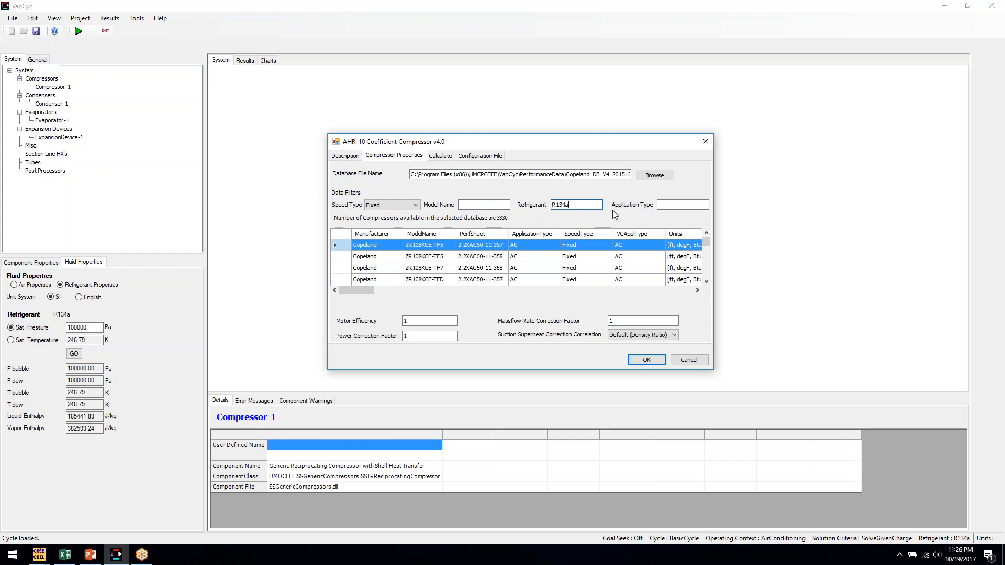
pyautogui.doubleClick(568, 205)
pyautogui.press('BackSpace')
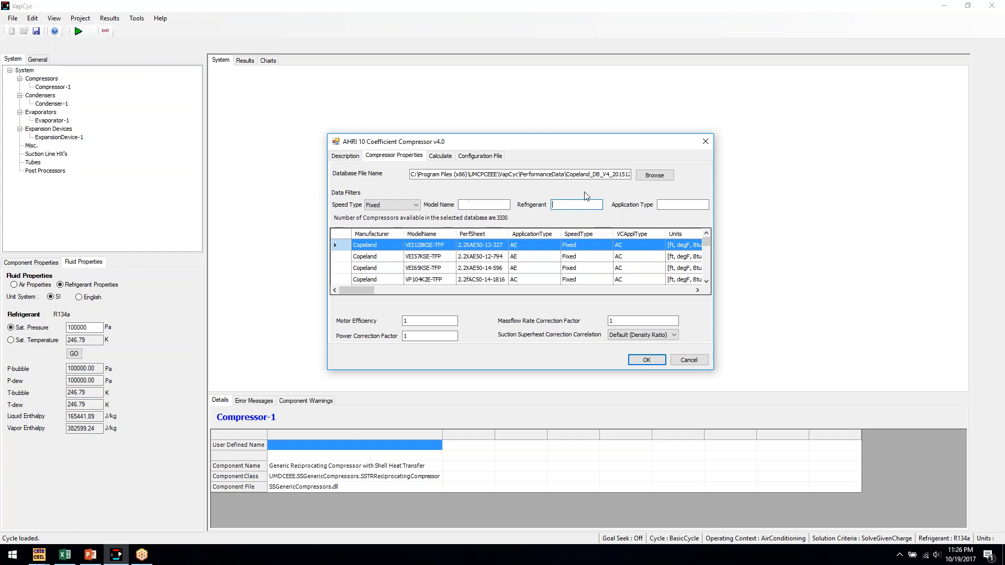
pyautogui.click(683, 204)
pyautogui.write('AC')
pyautogui.press('BackSpace')
pyautogui.press('BackSpace')
# Select the VEI65KSE-TFP compressor, review its performance calculation inputs, and accept the database compressor for Compressor-1
pyautogui.click(608, 267)
pyautogui.click(414, 320)
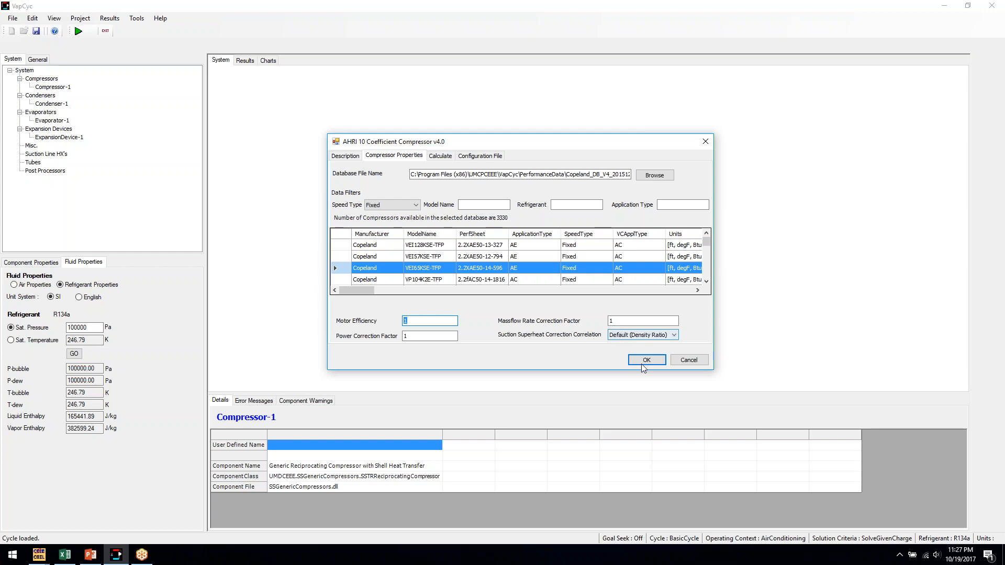
pyautogui.click(441, 157)
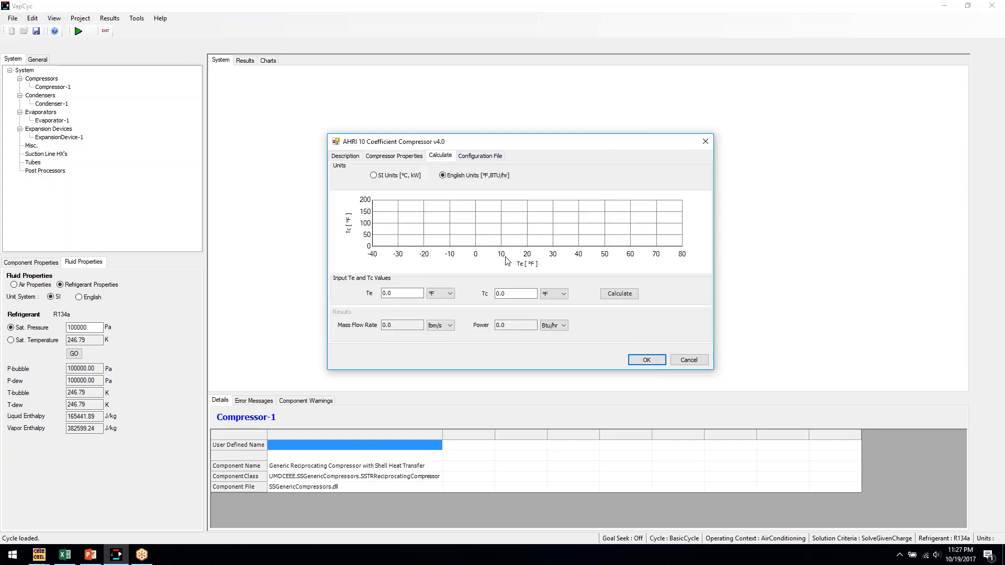
pyautogui.moveTo(403, 294); pyautogui.dragTo(367, 294)
pyautogui.press('Tab')
pyautogui.click(415, 157)
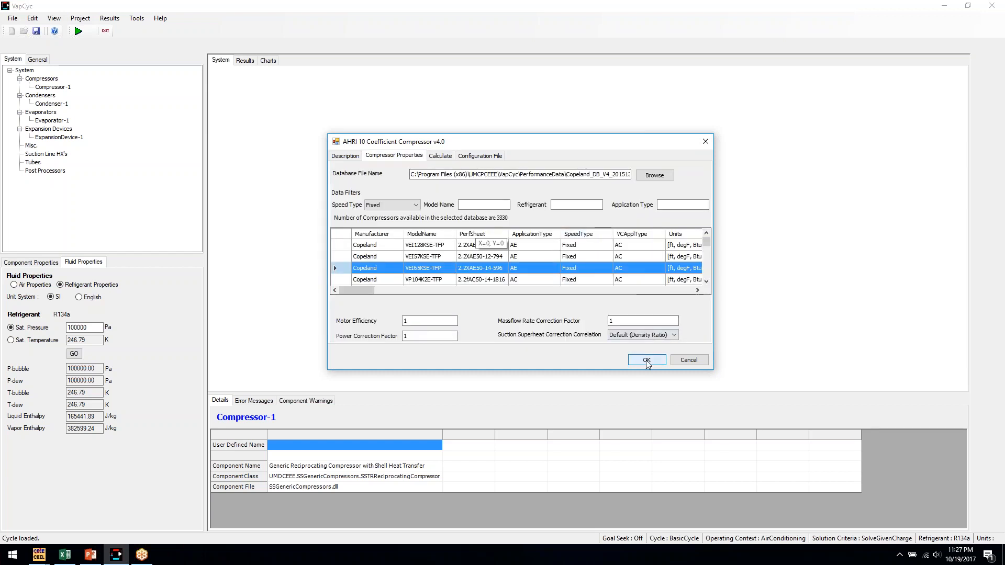
pyautogui.click(647, 360)
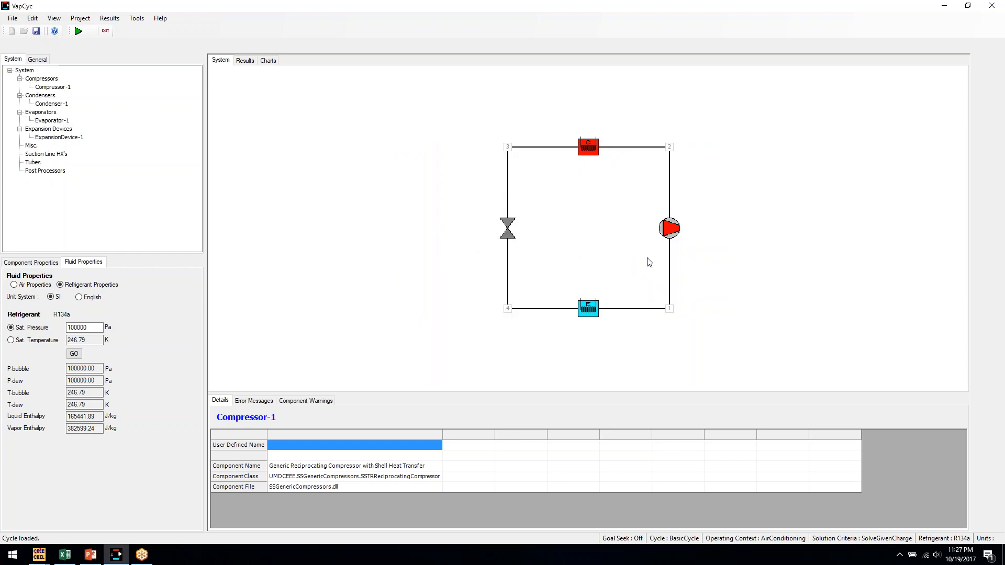
# Choose the Two Stage Compressor Model w/ Intercooler Option for Compressor-1
pyautogui.rightClick(674, 222)
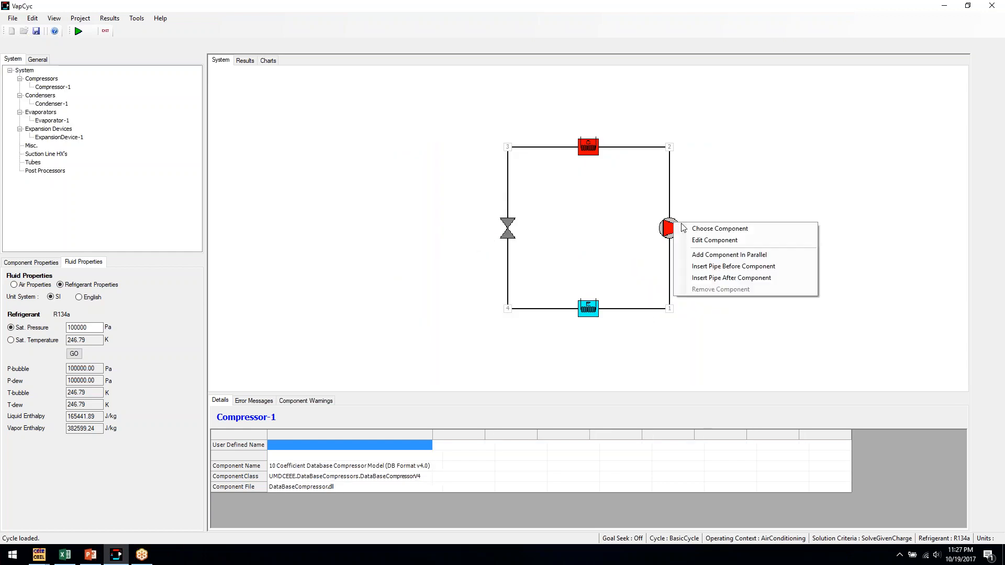
pyautogui.click(719, 228)
pyautogui.moveTo(527, 166); pyautogui.dragTo(558, 141)
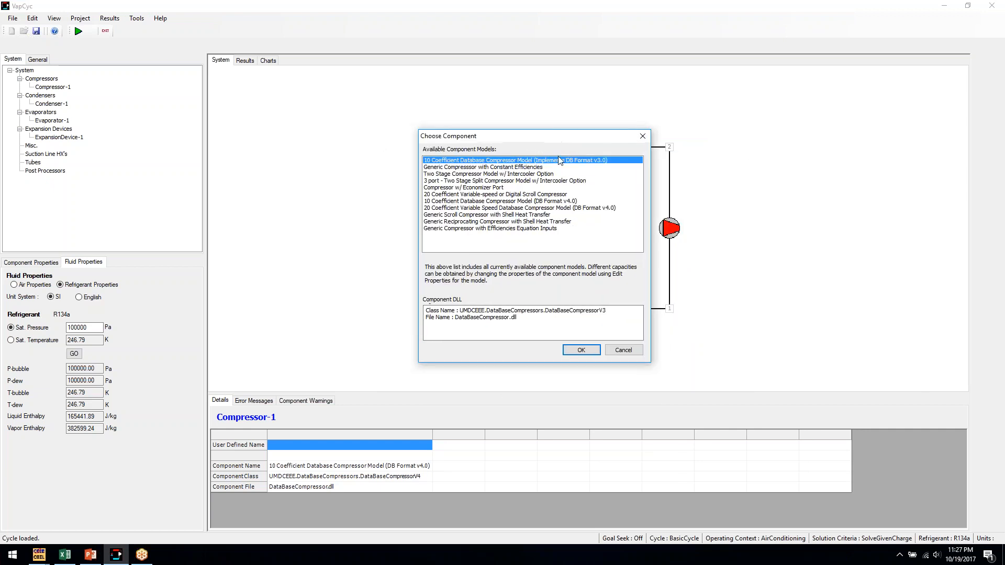
pyautogui.click(464, 174)
pyautogui.click(585, 350)
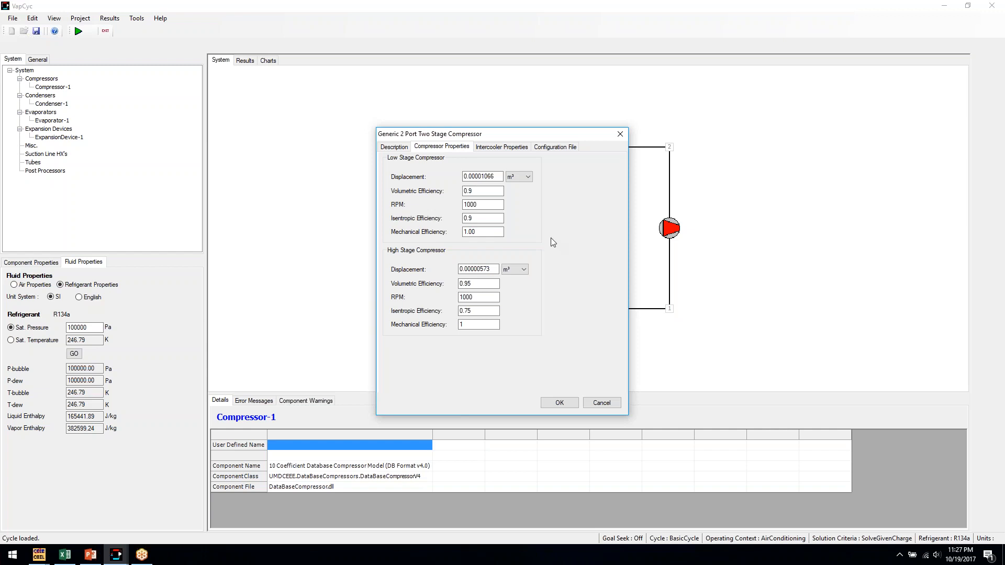
# Review the low-stage and high-stage displacement, efficiency and RPM settings of the two-stage compressor
pyautogui.moveTo(501, 177); pyautogui.dragTo(441, 177)
pyautogui.click(479, 176)
pyautogui.moveTo(495, 269); pyautogui.dragTo(455, 271)
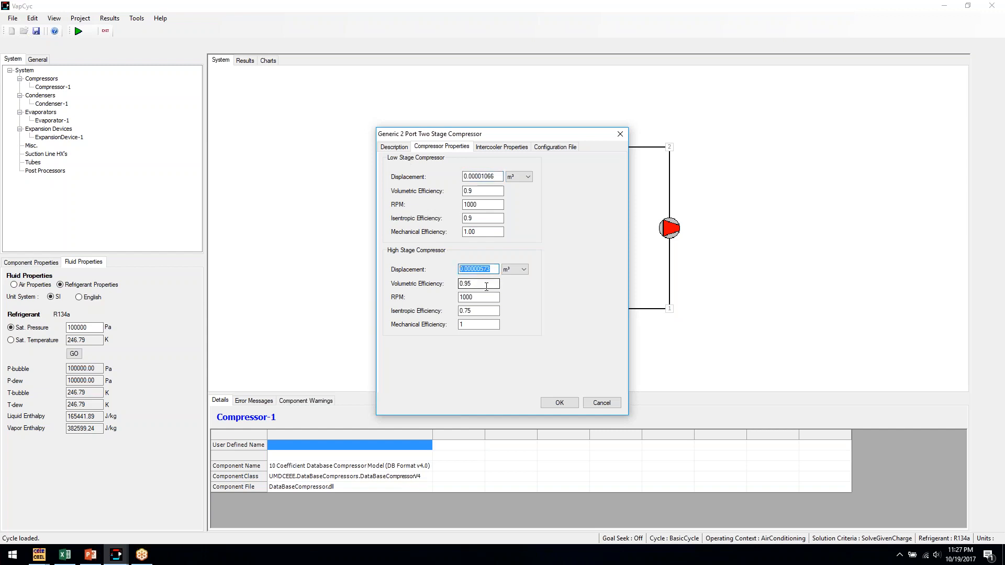
pyautogui.press('Tab')
pyautogui.press('Tab')
pyautogui.press('Tab')
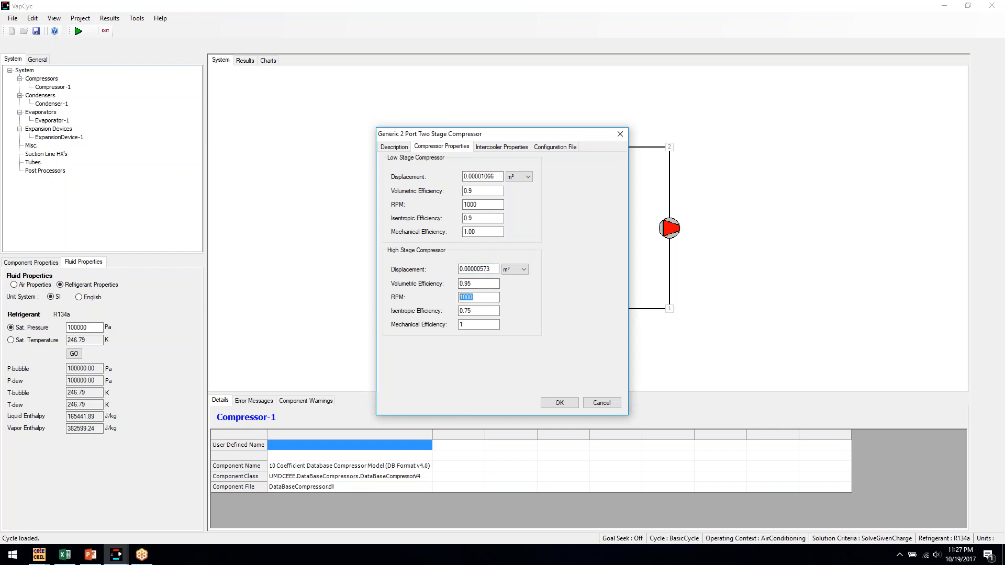
# Review the intercooler option with its tube, fin and heat transfer settings, and accept the two-stage compressor
pyautogui.click(508, 149)
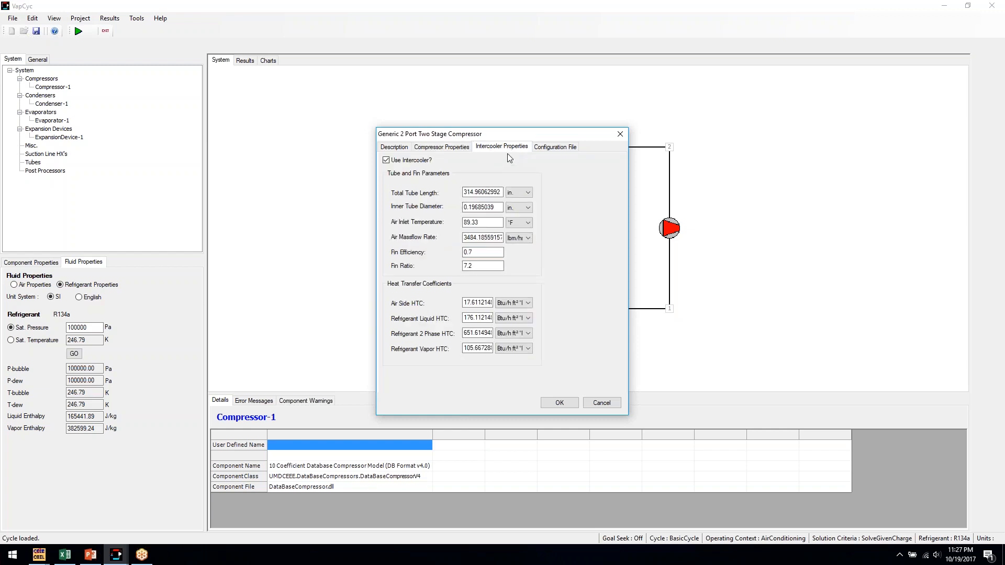
pyautogui.click(397, 166)
pyautogui.click(396, 165)
pyautogui.click(559, 403)
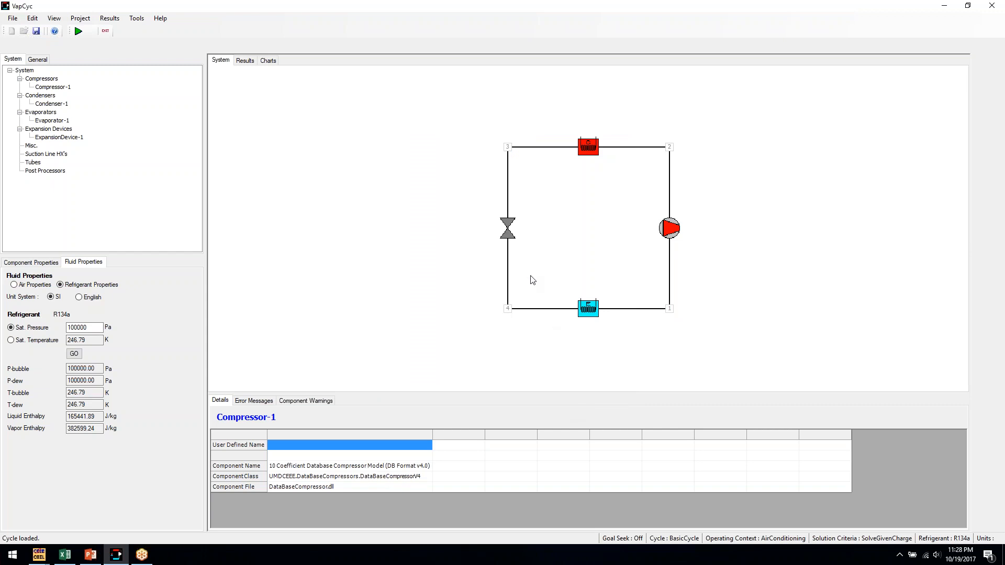
# Choose the Generic Orifice model for ExpansionDevice-1
pyautogui.rightClick(509, 224)
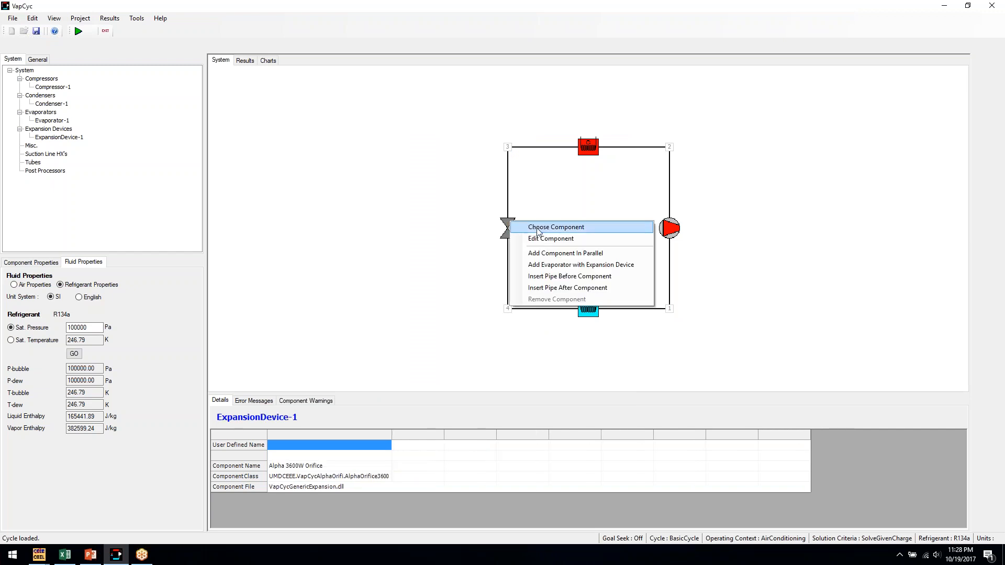
pyautogui.click(537, 230)
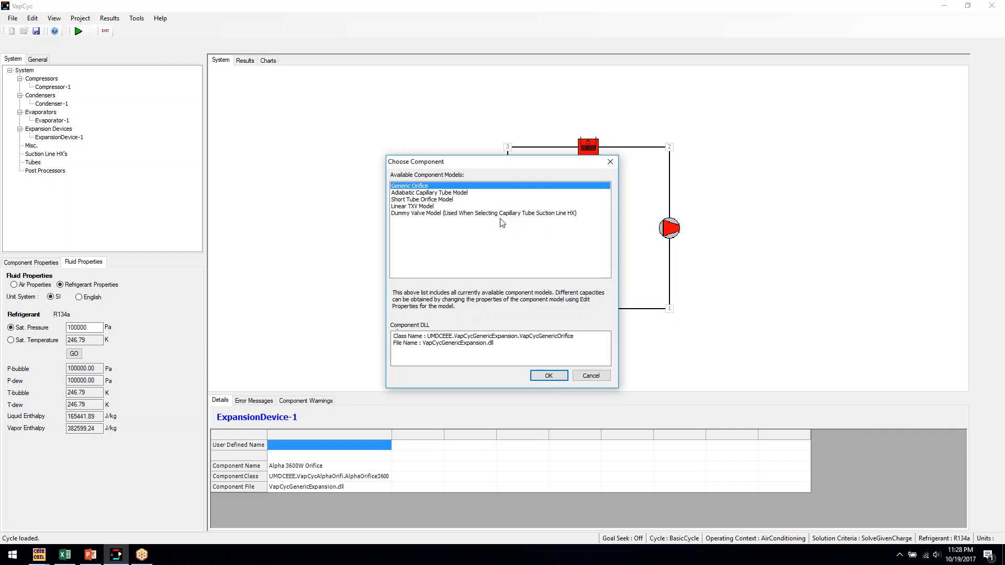
pyautogui.click(555, 374)
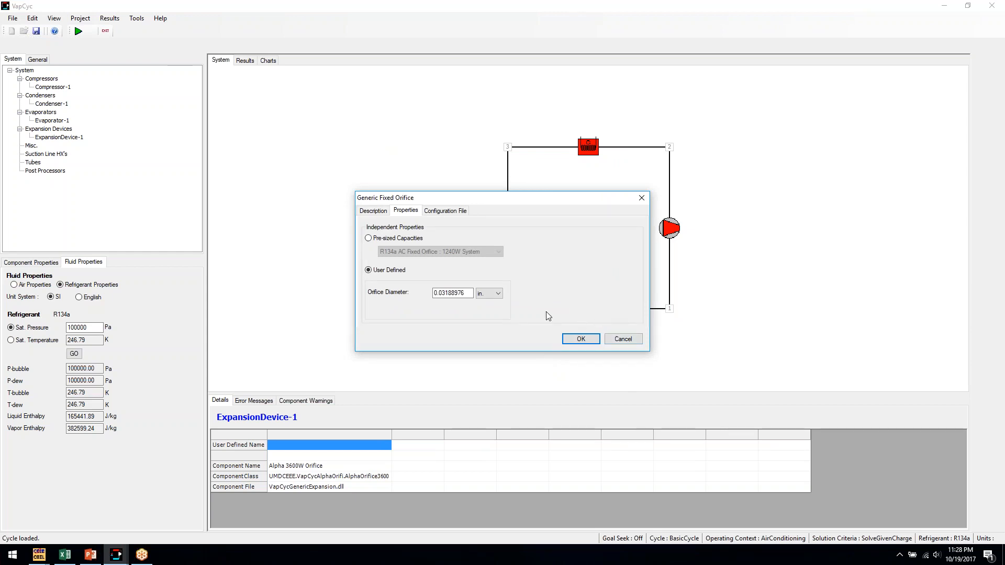
# Size the orifice with the pre-sized R134a AC Fixed Orifice : 1240W System, return to User Defined sizing, and accept the orifice
pyautogui.click(383, 239)
pyautogui.click(471, 253)
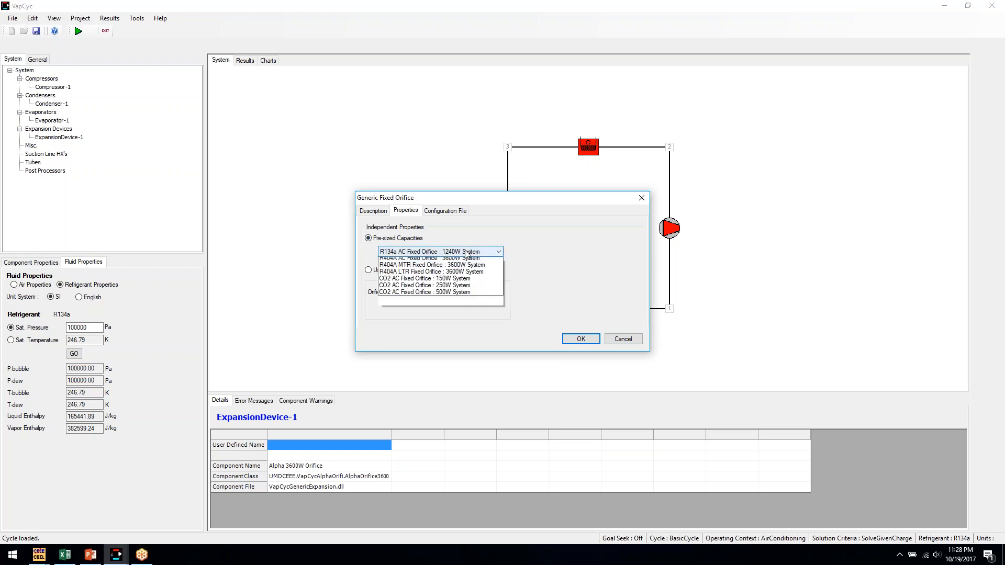
pyautogui.click(471, 261)
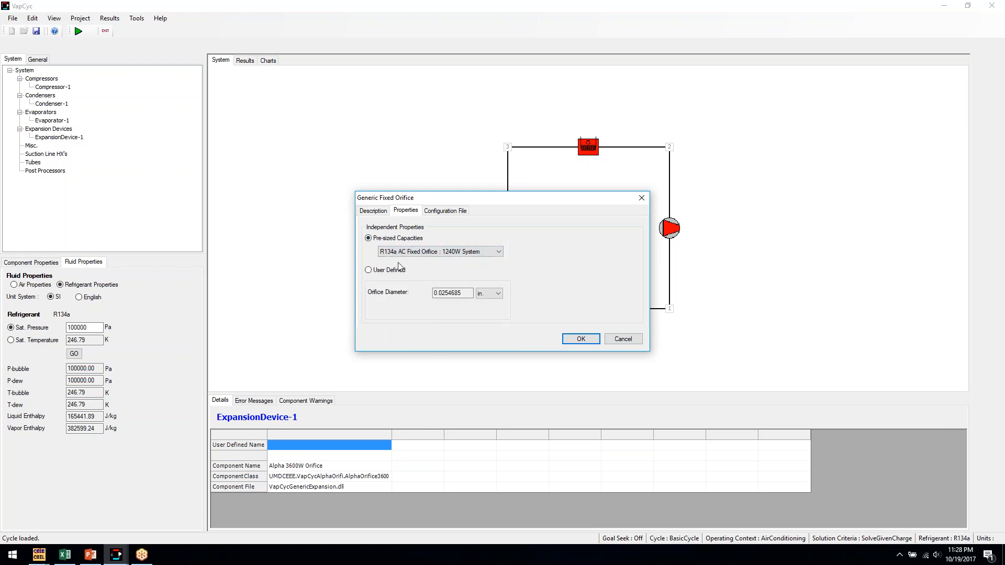
pyautogui.click(391, 276)
pyautogui.click(580, 339)
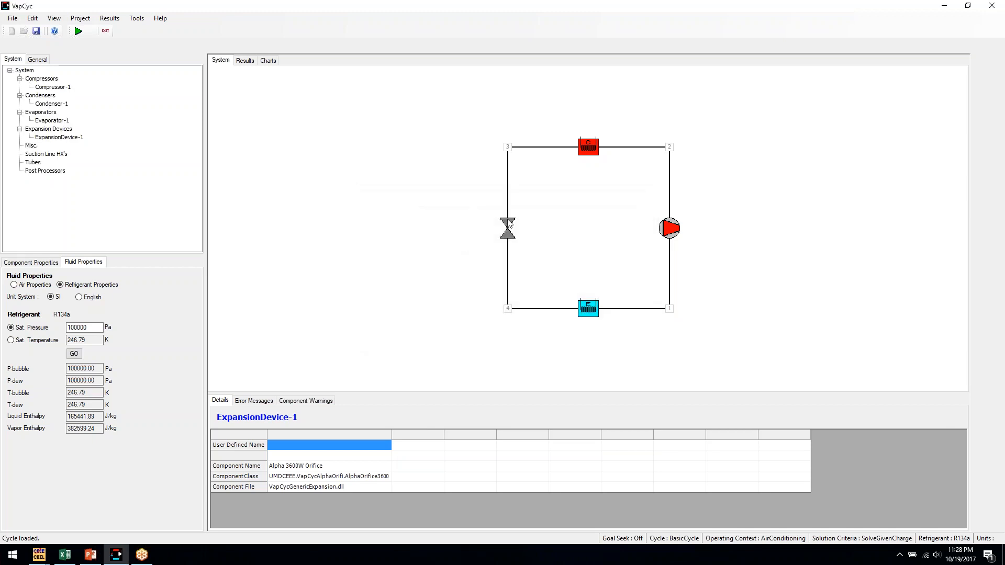
# Choose the Adiabatic Capillary Tube Model for ExpansionDevice-1
pyautogui.rightClick(508, 223)
pyautogui.click(521, 227)
pyautogui.click(436, 192)
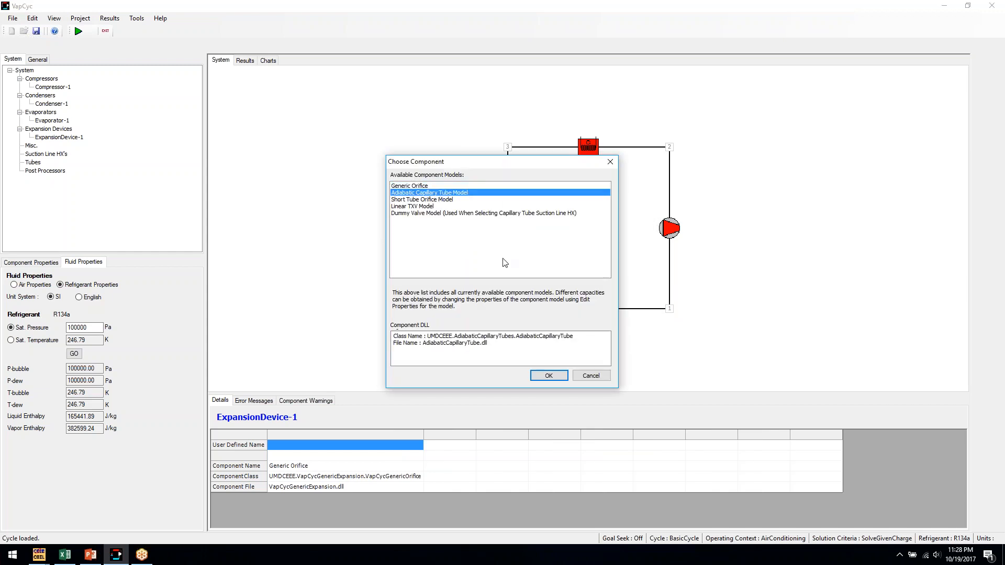
pyautogui.click(546, 375)
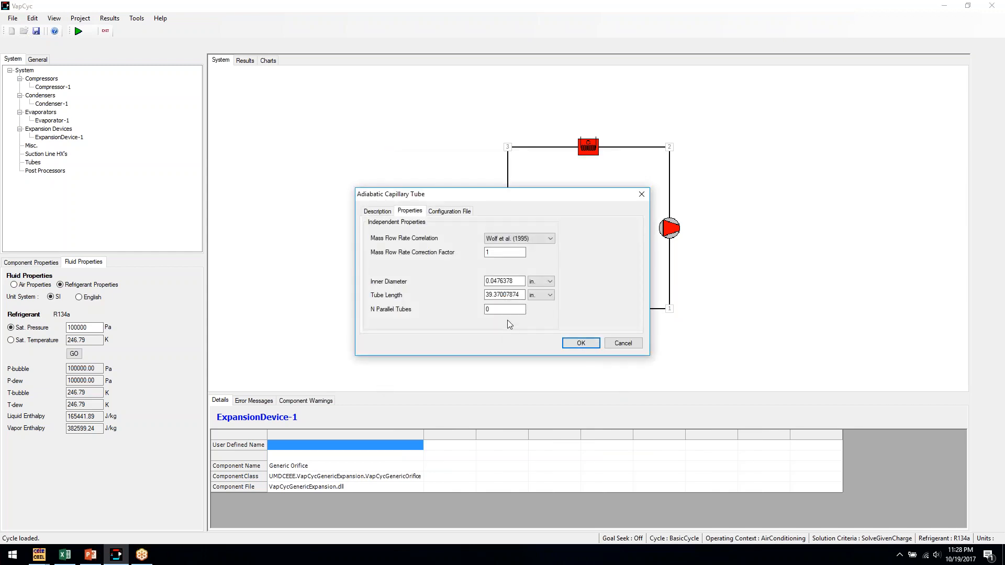
# Keep the Wolf et al. (1995) mass flow rate correlation, review the capillary tube's inner diameter and length, and accept the model
pyautogui.click(541, 238)
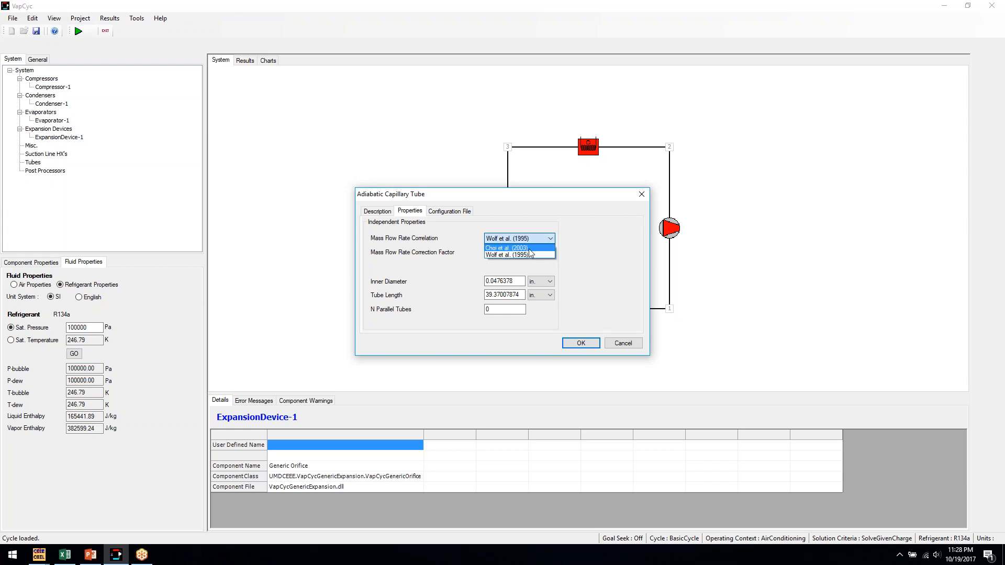
pyautogui.click(526, 255)
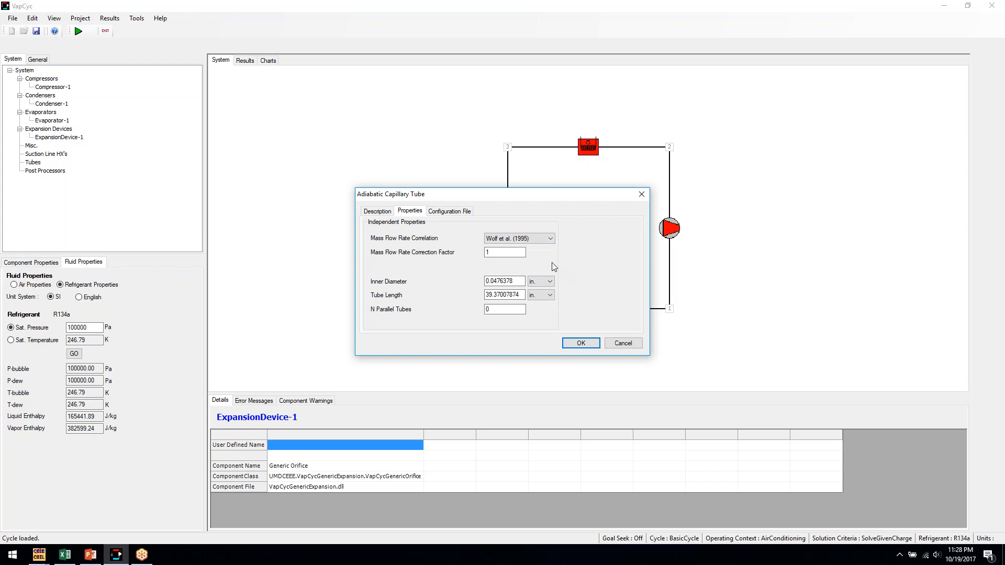
pyautogui.doubleClick(503, 281)
pyautogui.click(506, 291)
pyautogui.click(580, 343)
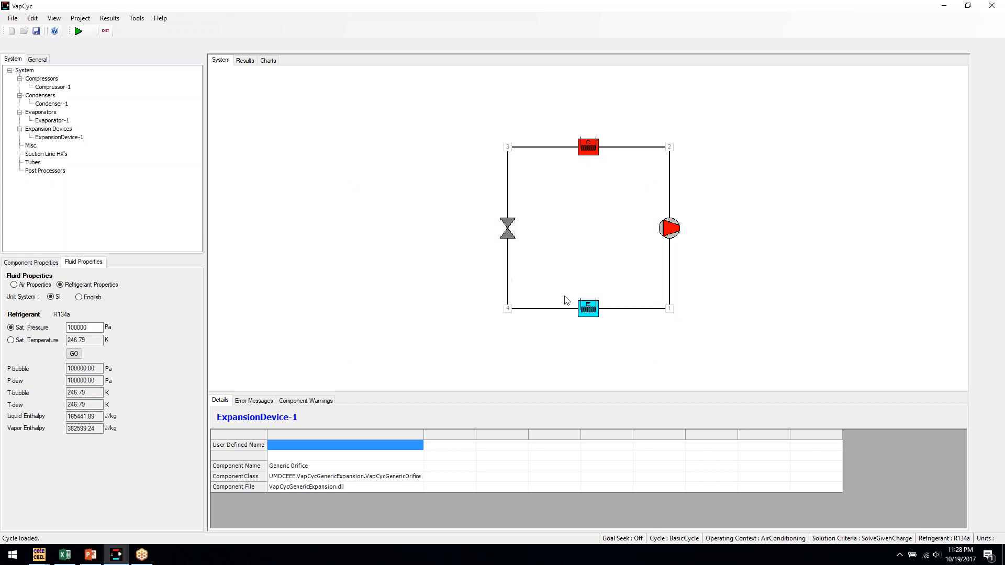
# Choose the Linear TXV Model for ExpansionDevice-1
pyautogui.rightClick(511, 228)
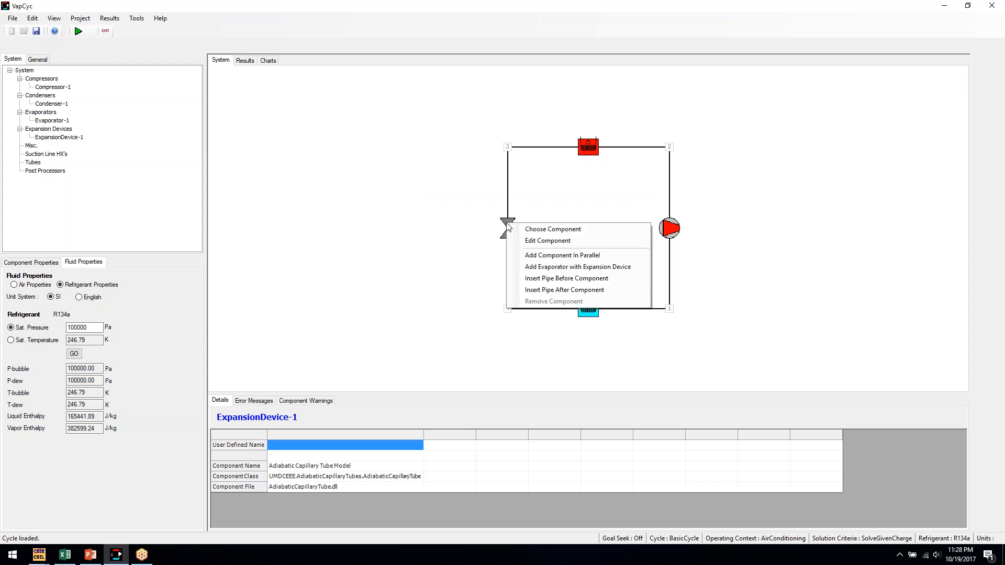
pyautogui.click(513, 228)
pyautogui.click(442, 206)
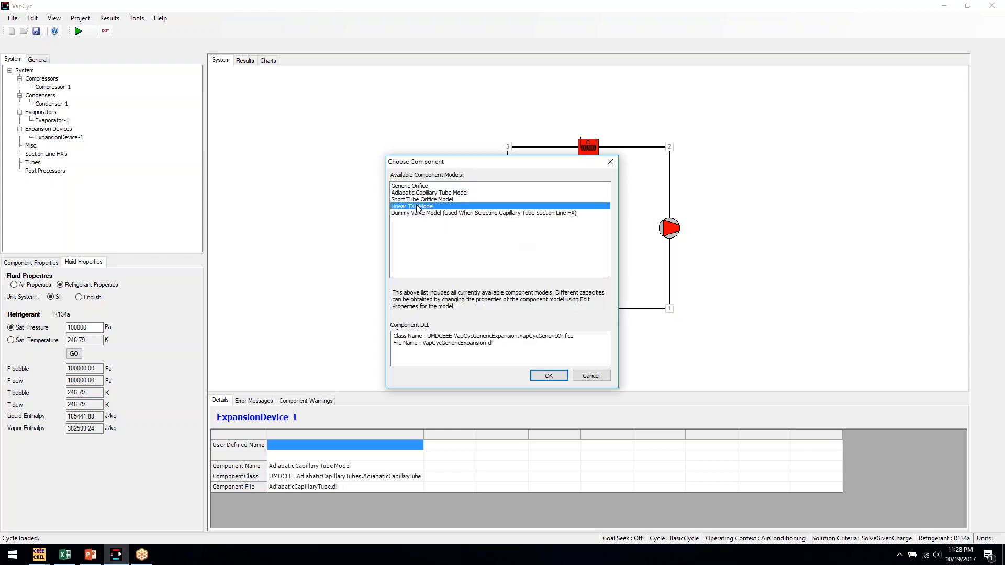
pyautogui.click(548, 376)
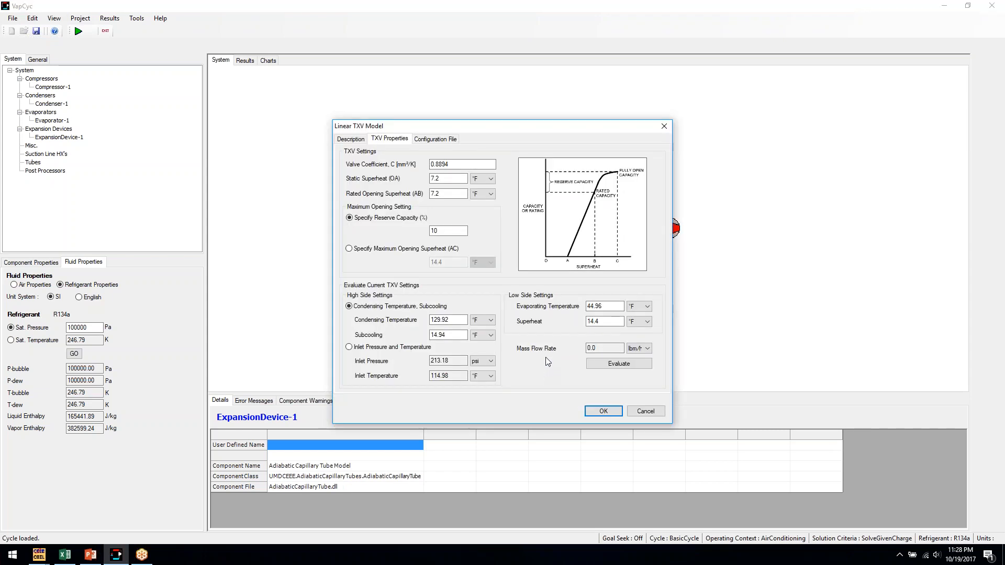
# Review the TXV's valve coefficient and superheat settings, and accept the Linear TXV Model
pyautogui.click(466, 162)
pyautogui.doubleClick(467, 162)
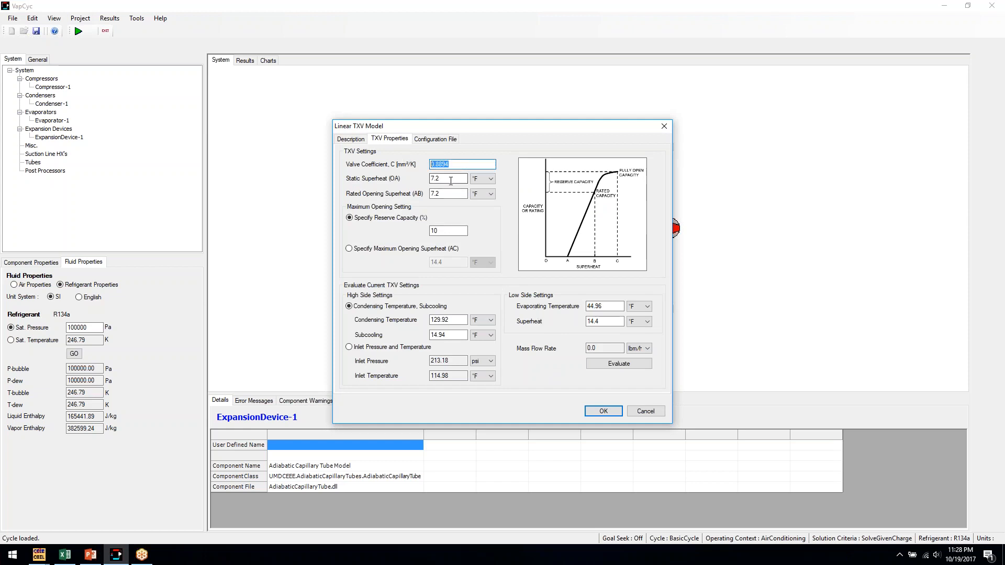
pyautogui.click(465, 164)
pyautogui.click(595, 412)
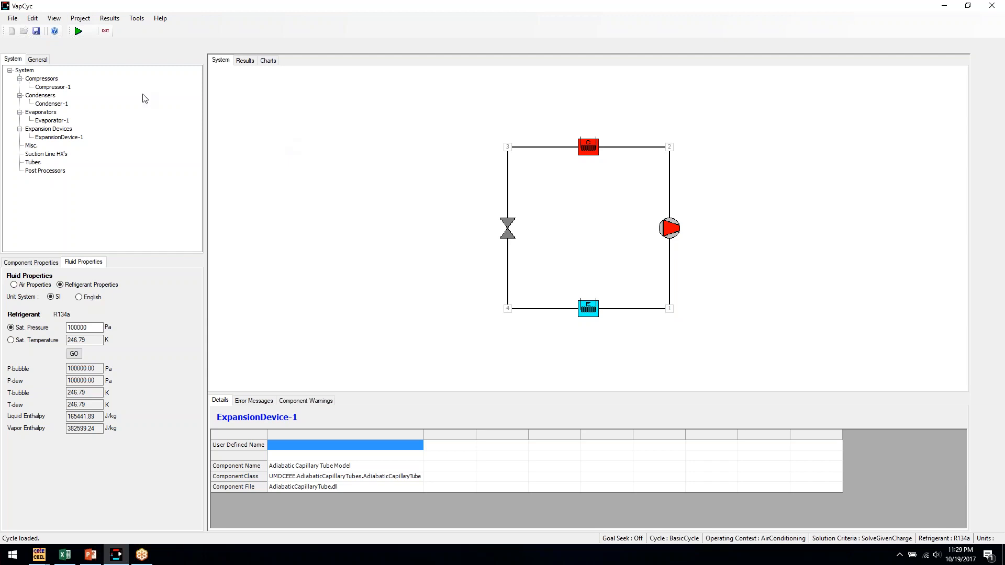
# Open the system parameters and review the solver settings and the Charge value in the cycle convergence criteria
pyautogui.click(32, 19)
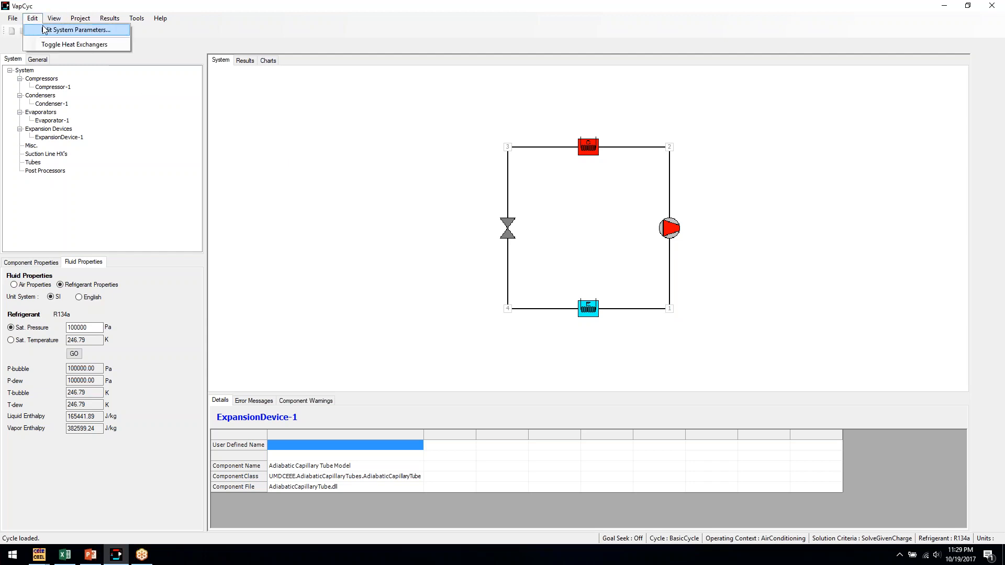
pyautogui.click(42, 30)
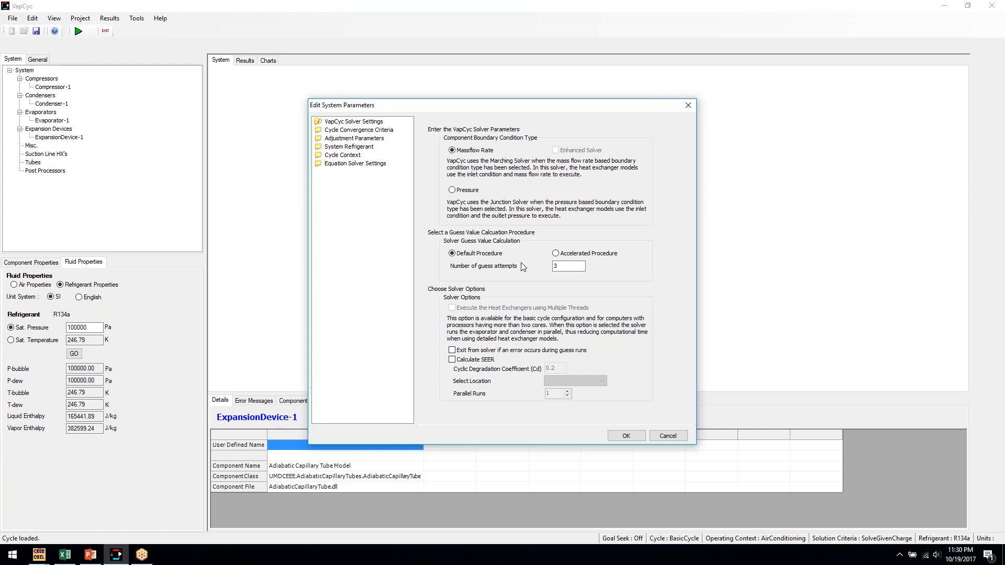
pyautogui.click(356, 131)
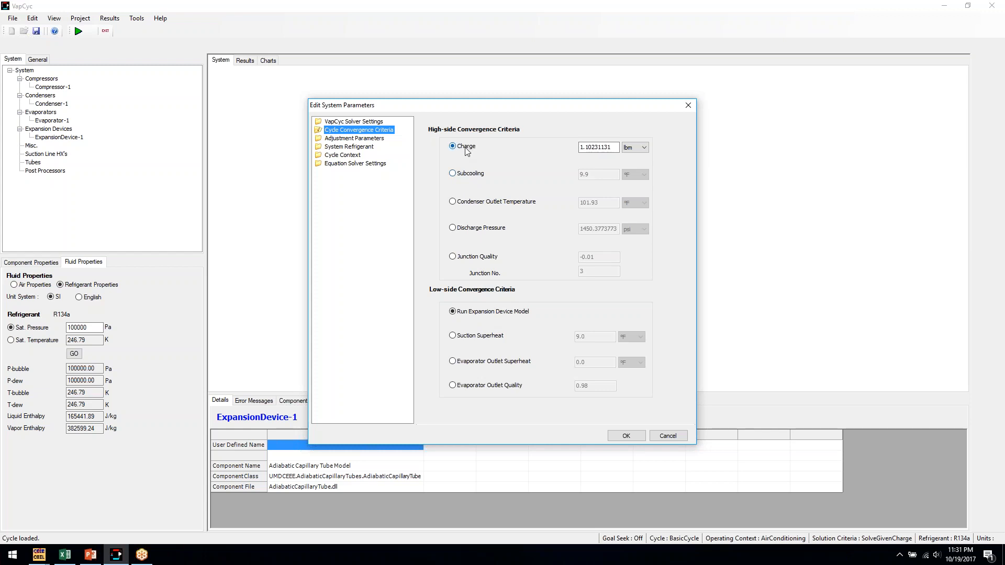
pyautogui.moveTo(616, 147); pyautogui.dragTo(576, 146)
pyautogui.click(611, 147)
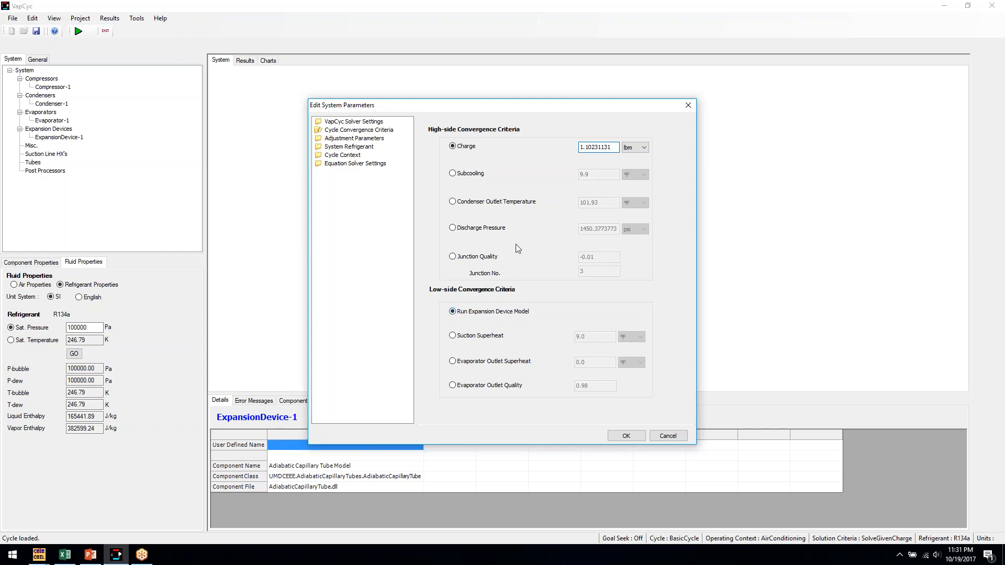
# Compare the high-side convergence options, settle on Subcooling, and use Suction Superheat as the low-side criterion
pyautogui.click(514, 177)
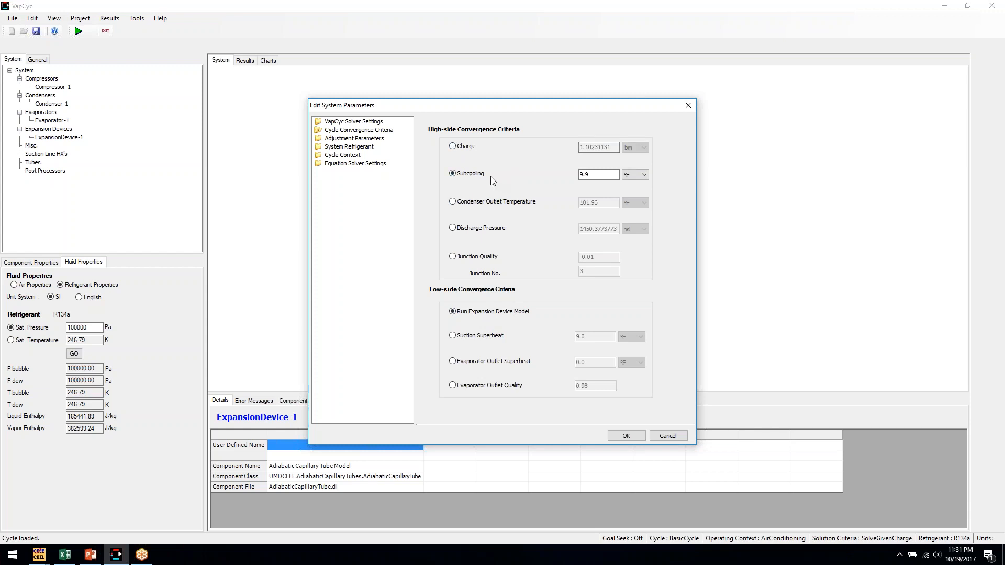
pyautogui.doubleClick(590, 174)
pyautogui.click(601, 175)
pyautogui.click(494, 203)
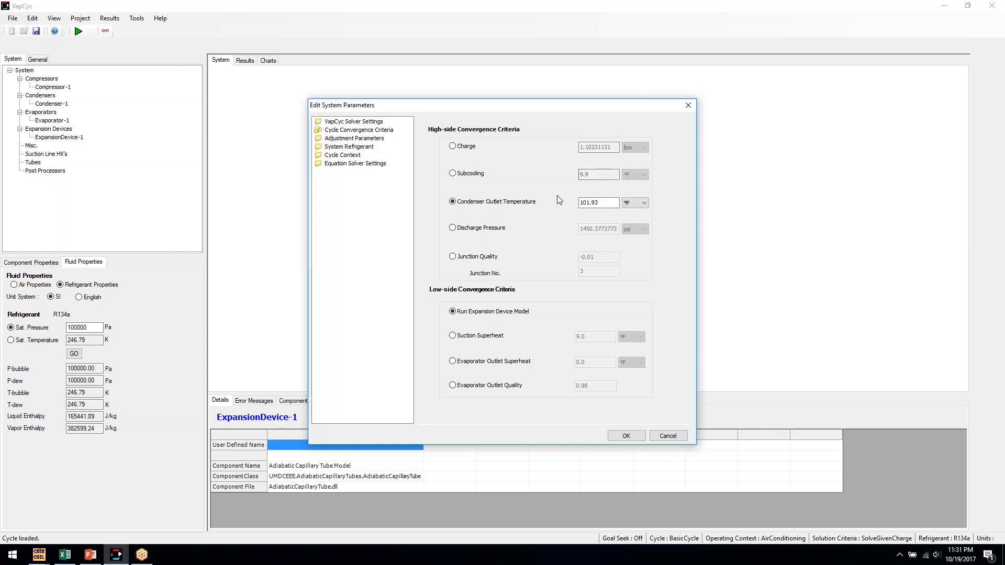
pyautogui.click(497, 228)
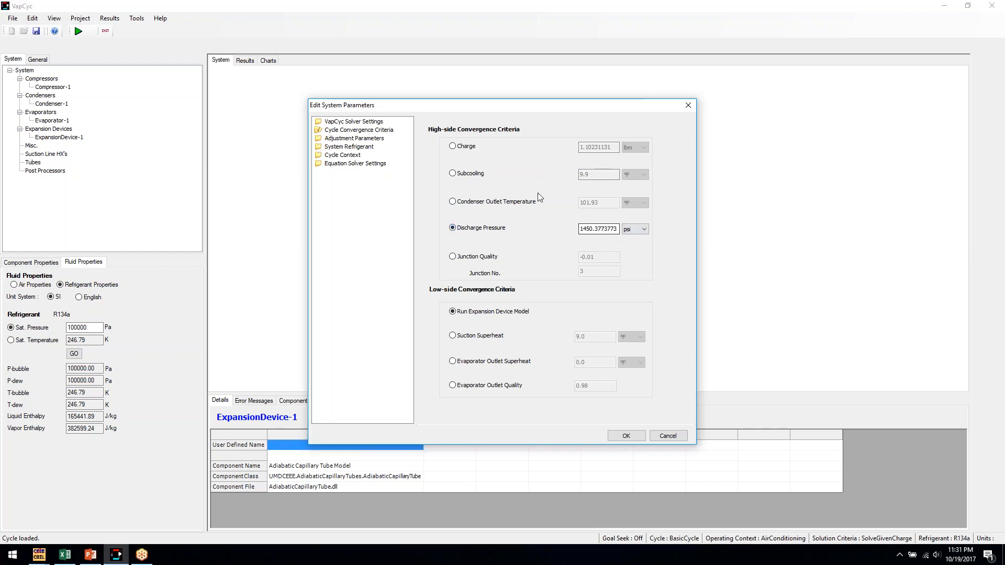
pyautogui.click(461, 173)
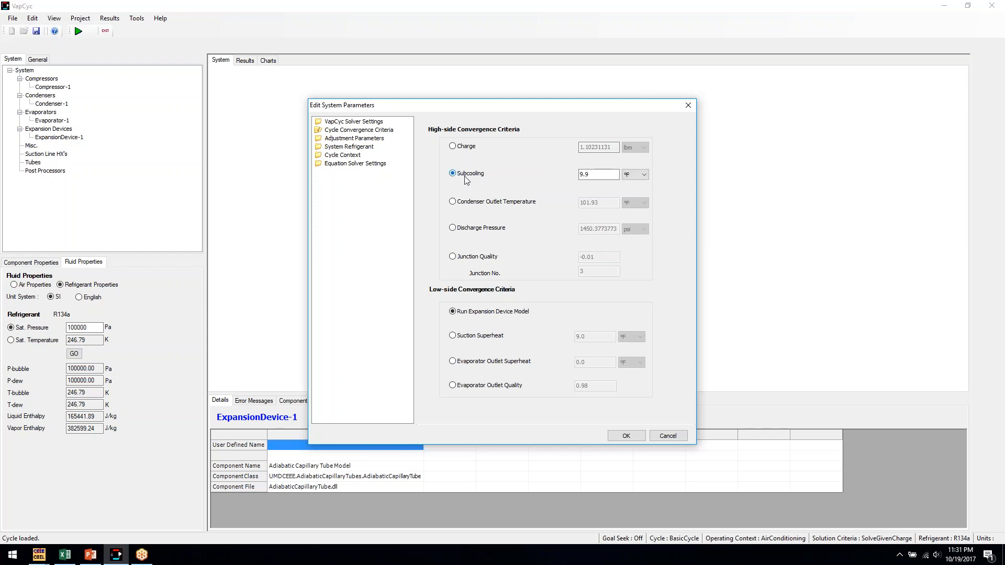
pyautogui.click(487, 340)
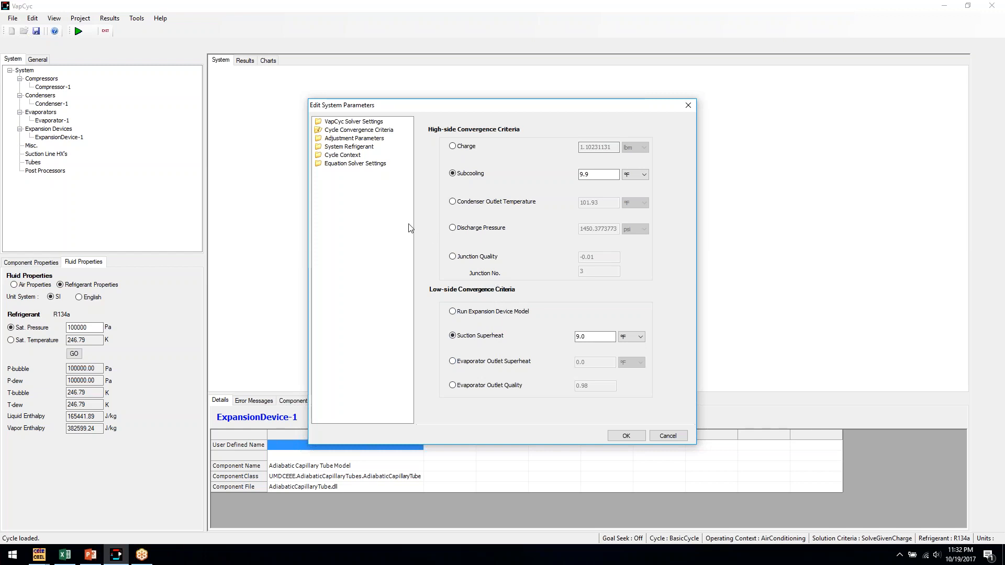
# Review the cycle performance adjustment parameters, trying a condenser fan power of 10 W and resetting it to 0
pyautogui.click(339, 140)
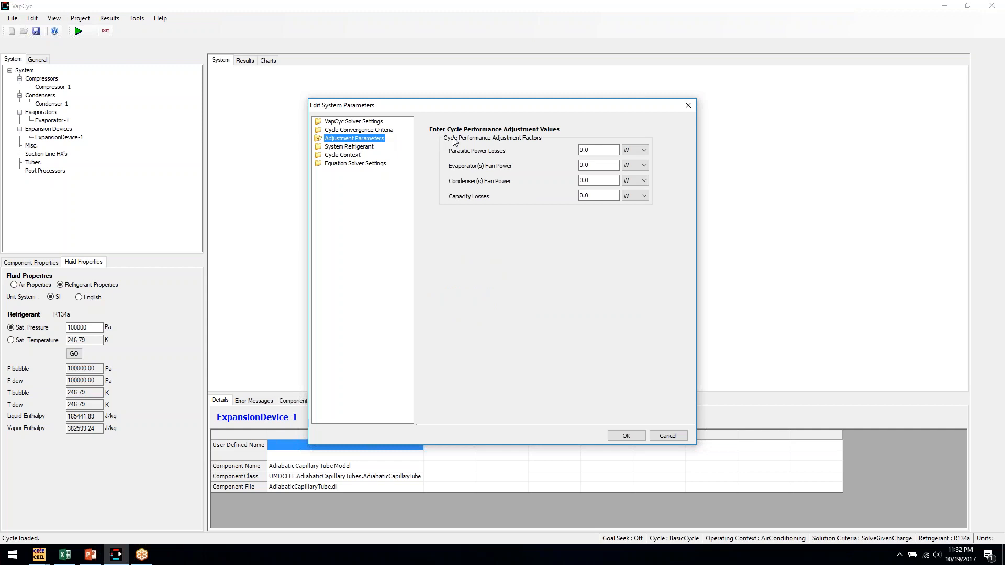
pyautogui.click(598, 165)
pyautogui.press('Tab')
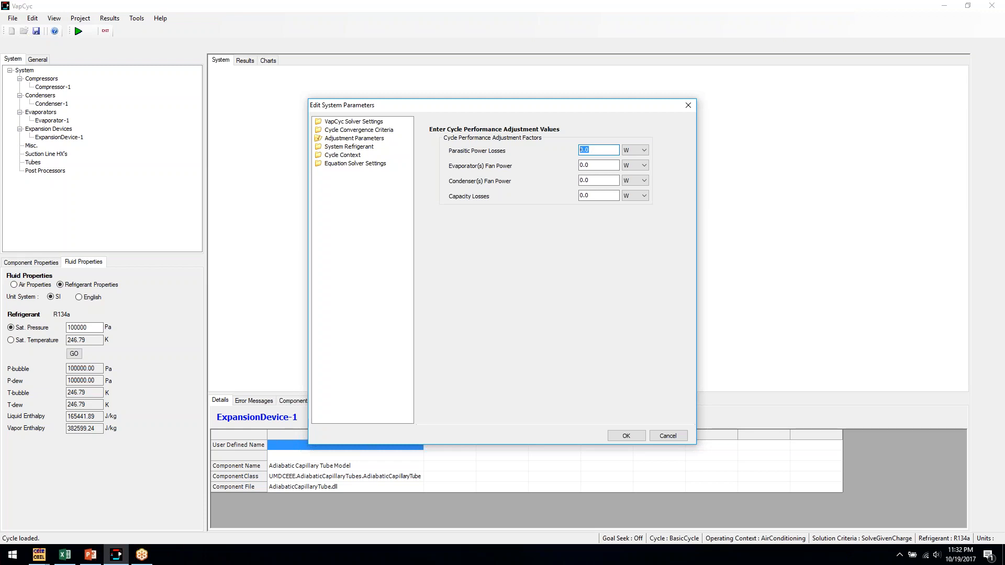
pyautogui.click(602, 165)
pyautogui.press('Tab')
pyautogui.write('10')
pyautogui.moveTo(594, 195); pyautogui.dragTo(550, 195)
pyautogui.moveTo(609, 181); pyautogui.dragTo(577, 181)
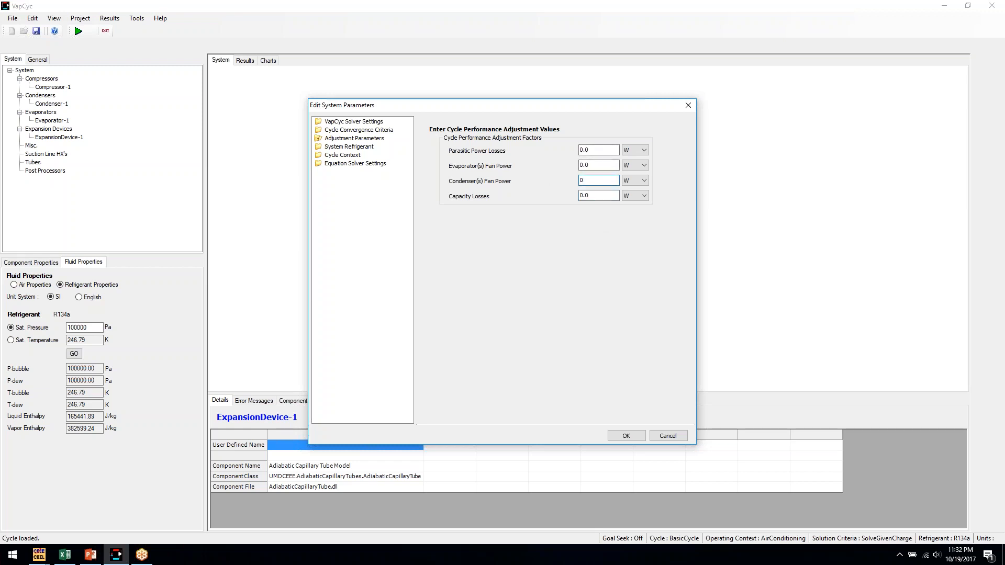
# Browse the available system refrigerants and select User Defined Mixture
pyautogui.click(350, 147)
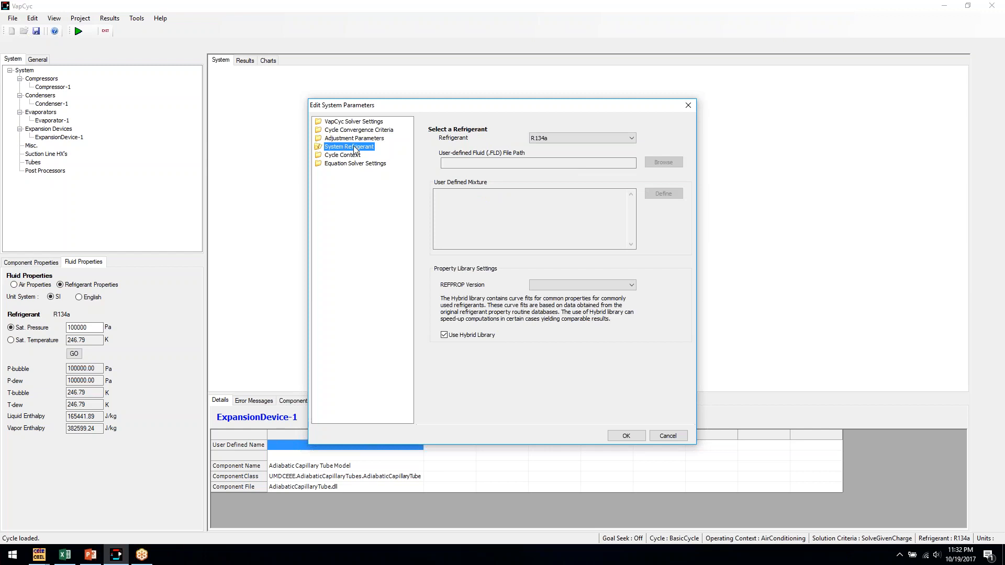
pyautogui.click(583, 139)
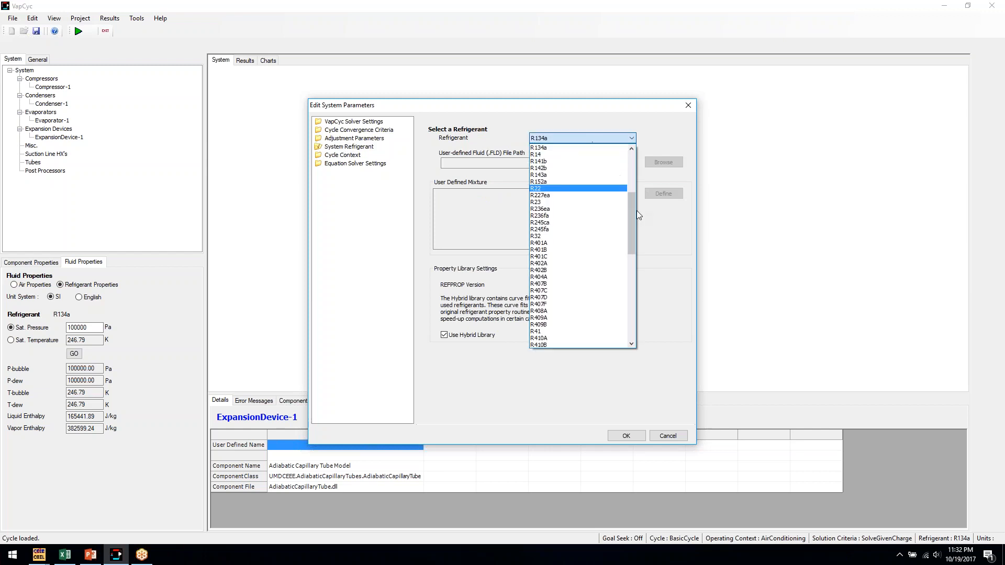
pyautogui.scroll(1, 633, 202)
pyautogui.click(575, 184)
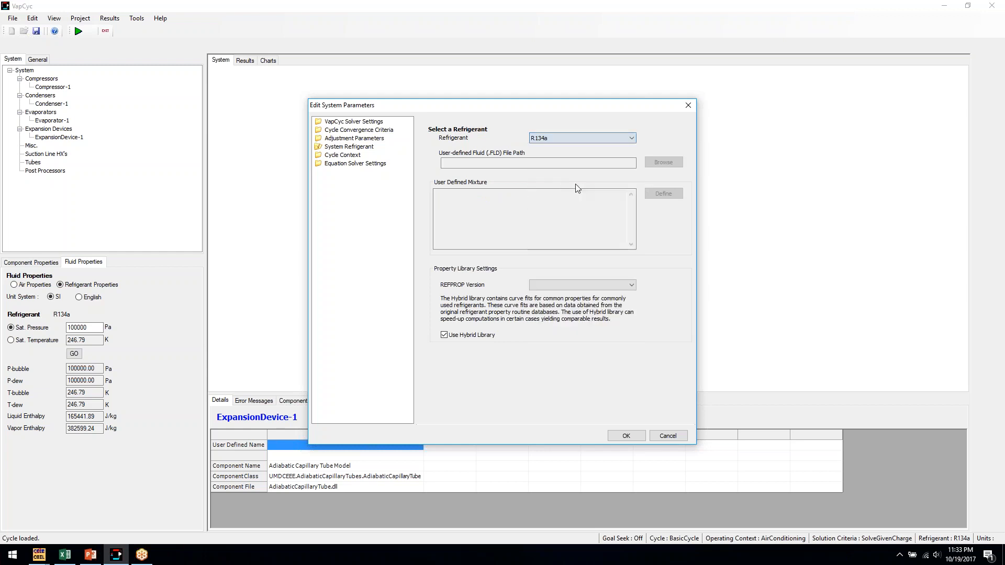
pyautogui.click(627, 140)
pyautogui.scroll(3, 632, 183)
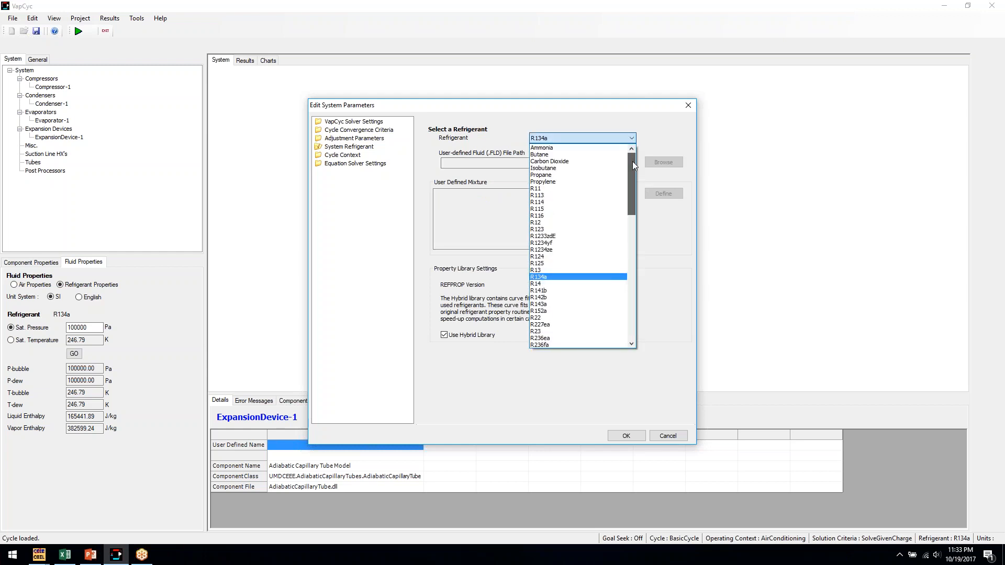
pyautogui.moveTo(635, 159); pyautogui.dragTo(628, 312)
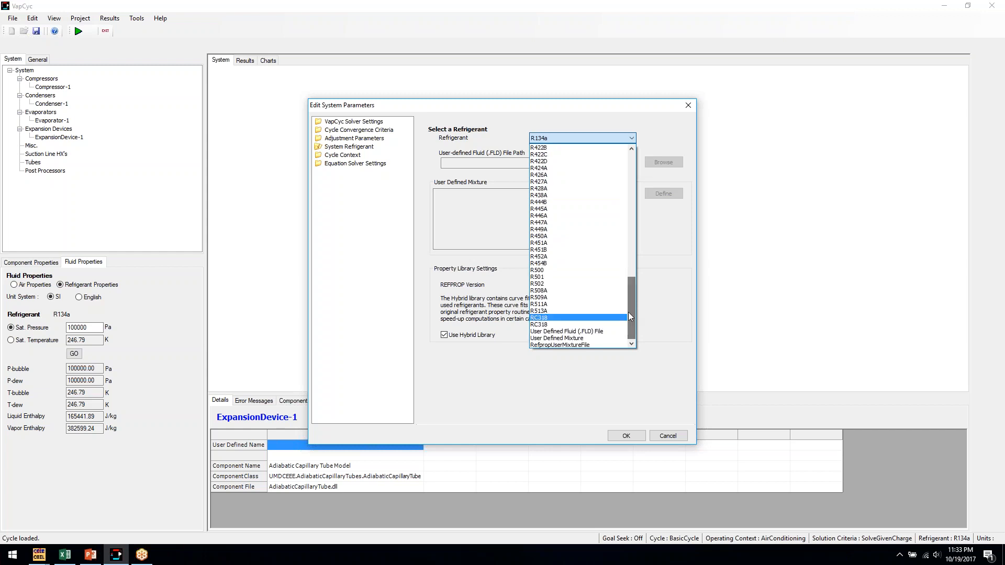
pyautogui.click(581, 338)
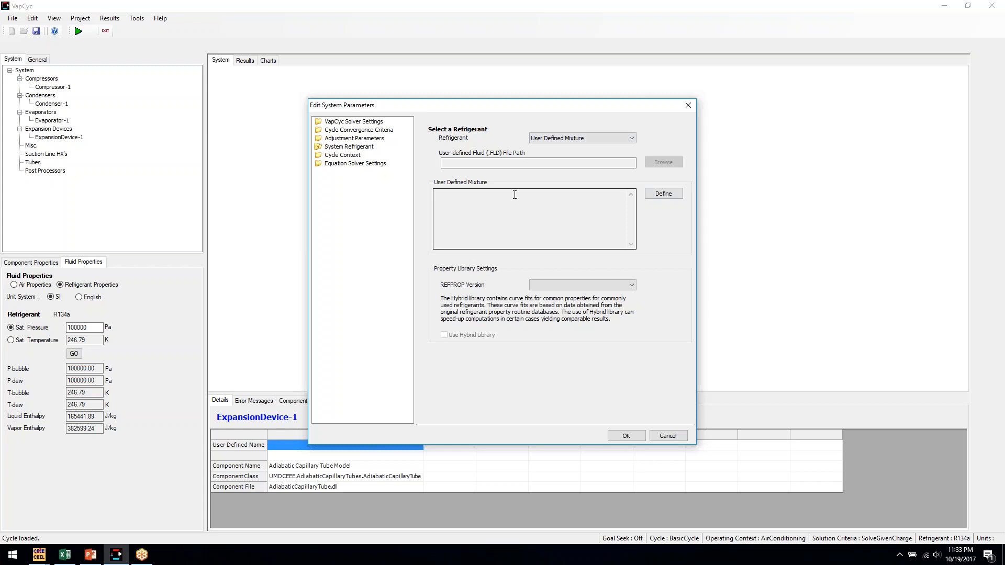
# Return the system refrigerant to R134a
pyautogui.click(596, 139)
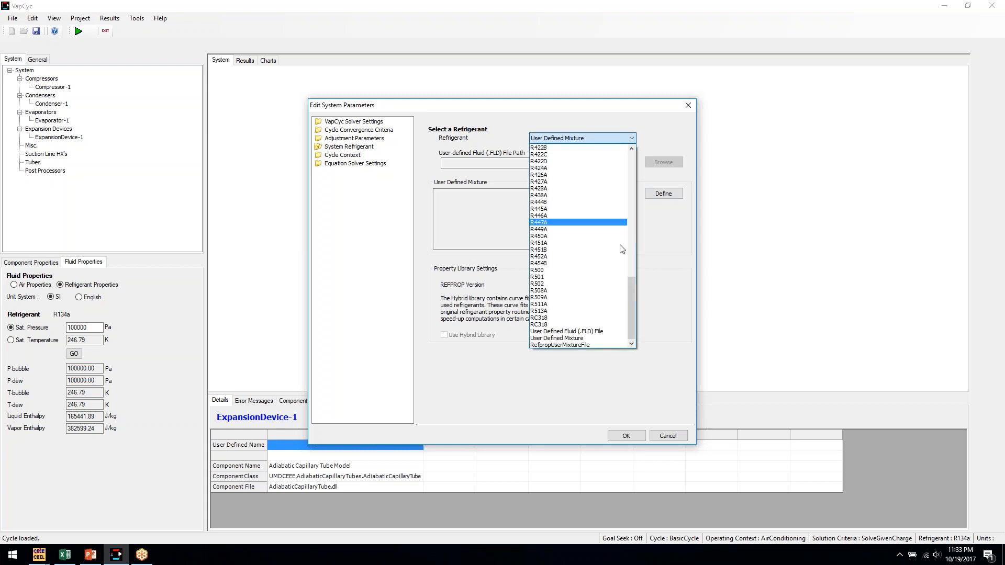
pyautogui.click(637, 307)
pyautogui.click(614, 140)
pyautogui.moveTo(631, 292); pyautogui.dragTo(628, 191)
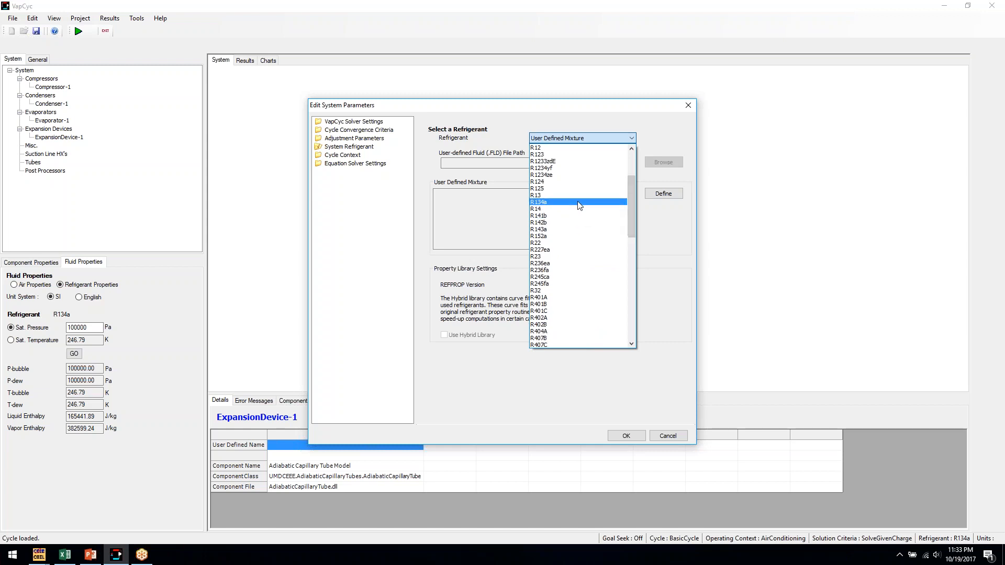
pyautogui.click(539, 202)
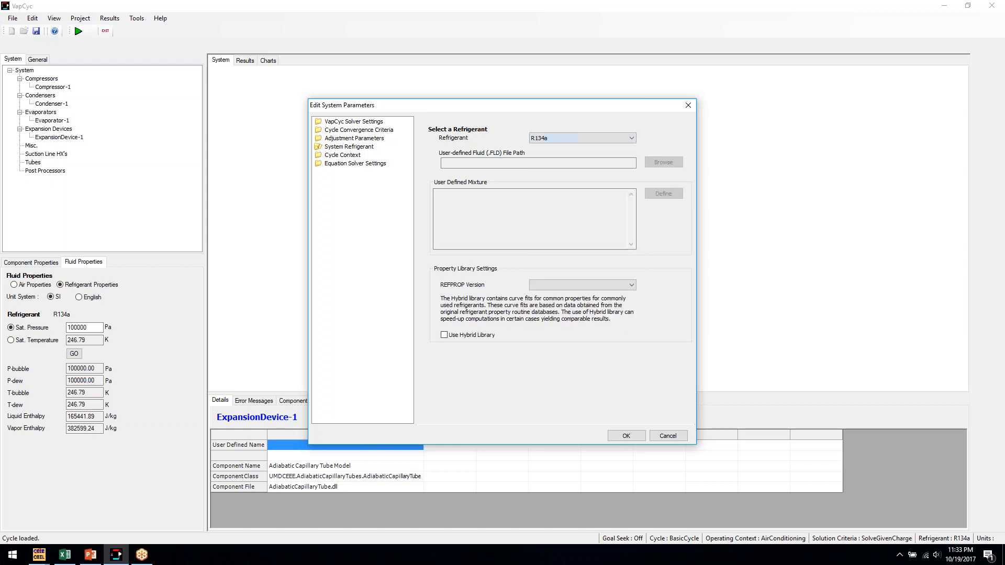
# Compare the REFPROP versions, set the property library to REFPROP 9.0, and enable the Hybrid library
pyautogui.click(592, 287)
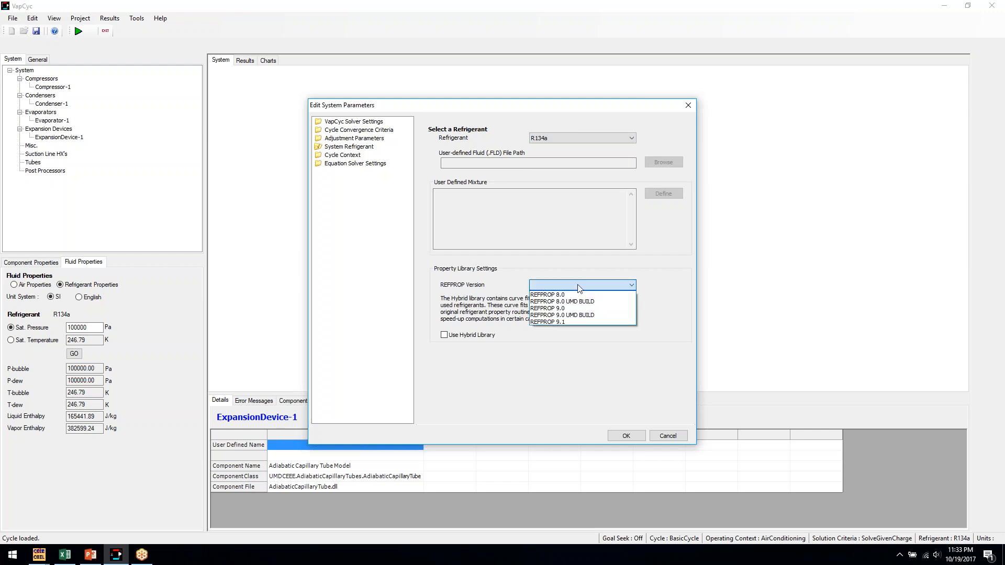
pyautogui.click(575, 295)
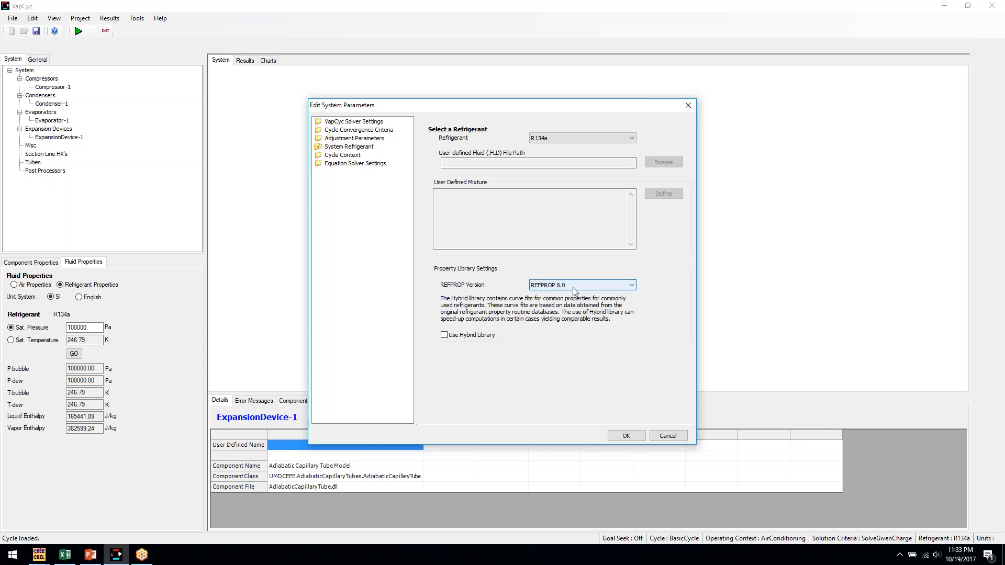
pyautogui.click(572, 284)
pyautogui.click(565, 312)
pyautogui.click(466, 338)
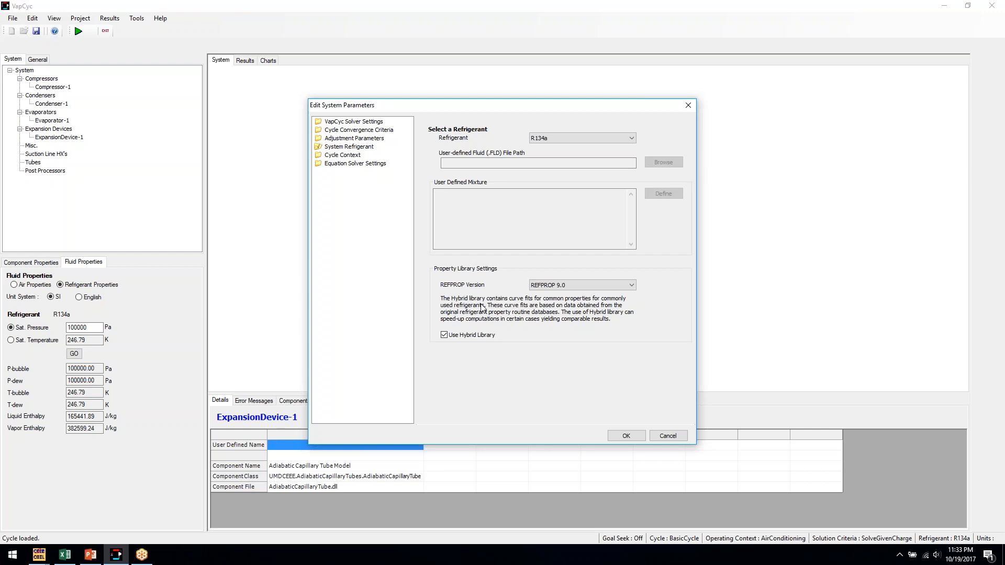
# Compare the high, medium and low temperature refrigeration presets in the cycle context settings and choose the User Defined context
pyautogui.click(354, 155)
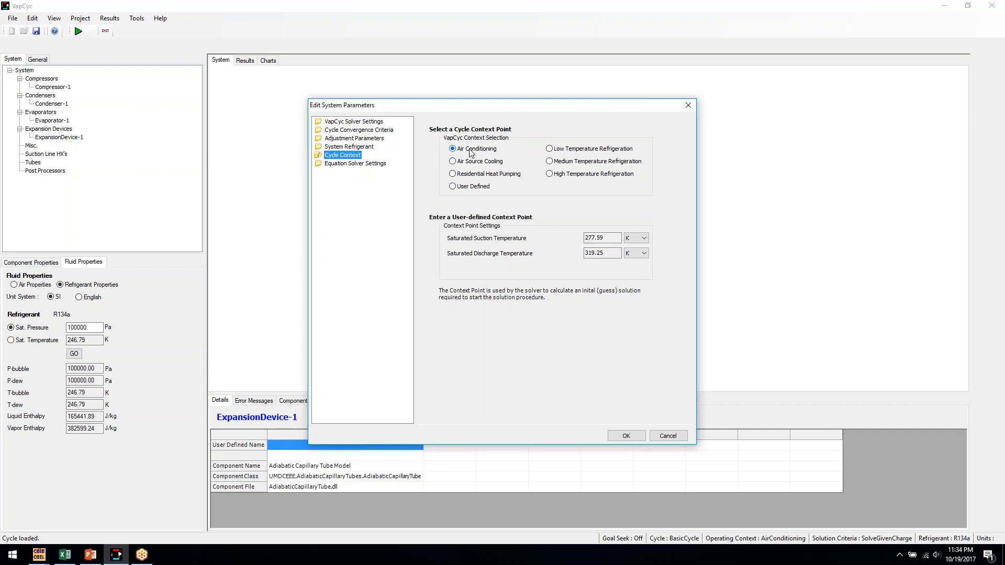
pyautogui.click(482, 162)
pyautogui.click(584, 174)
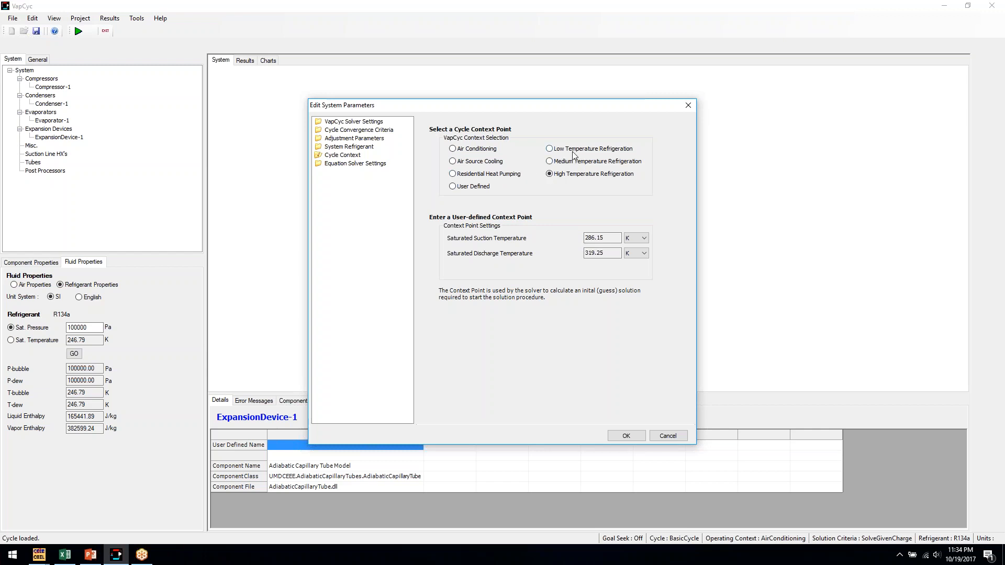
pyautogui.click(576, 162)
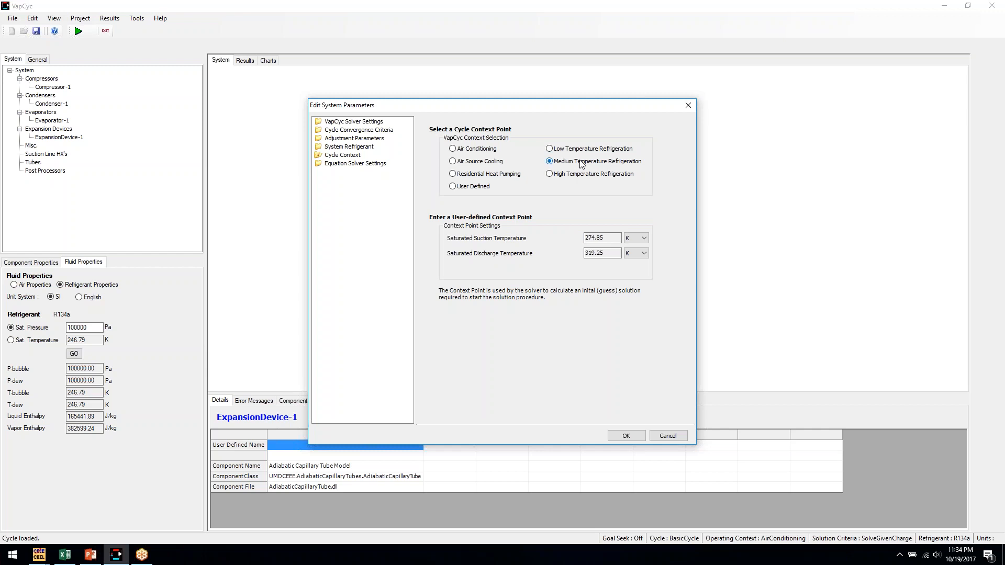
pyautogui.click(569, 151)
pyautogui.click(566, 176)
pyautogui.click(470, 190)
# Review the equation solver settings and accept the system parameters
pyautogui.click(338, 164)
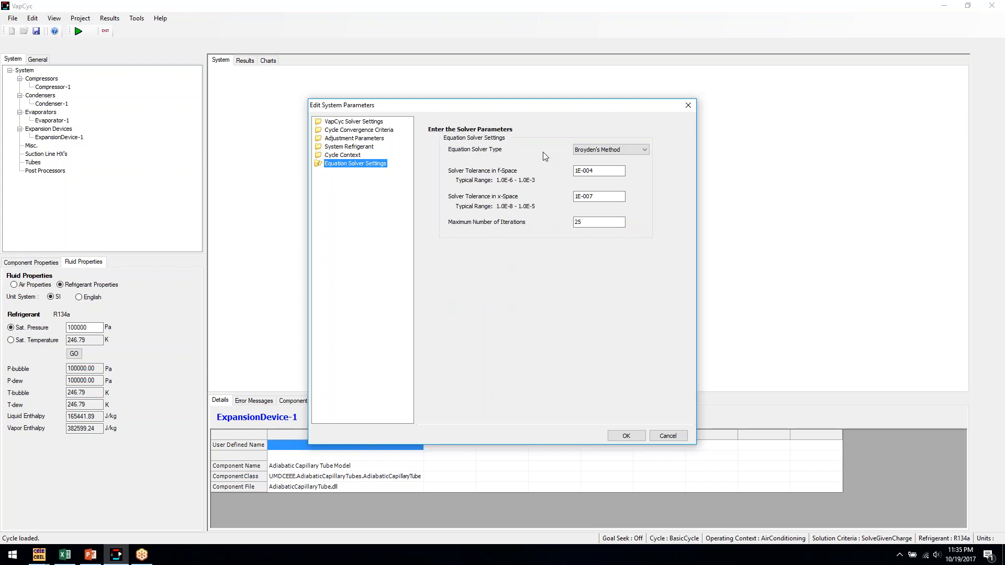
pyautogui.click(354, 138)
pyautogui.click(635, 436)
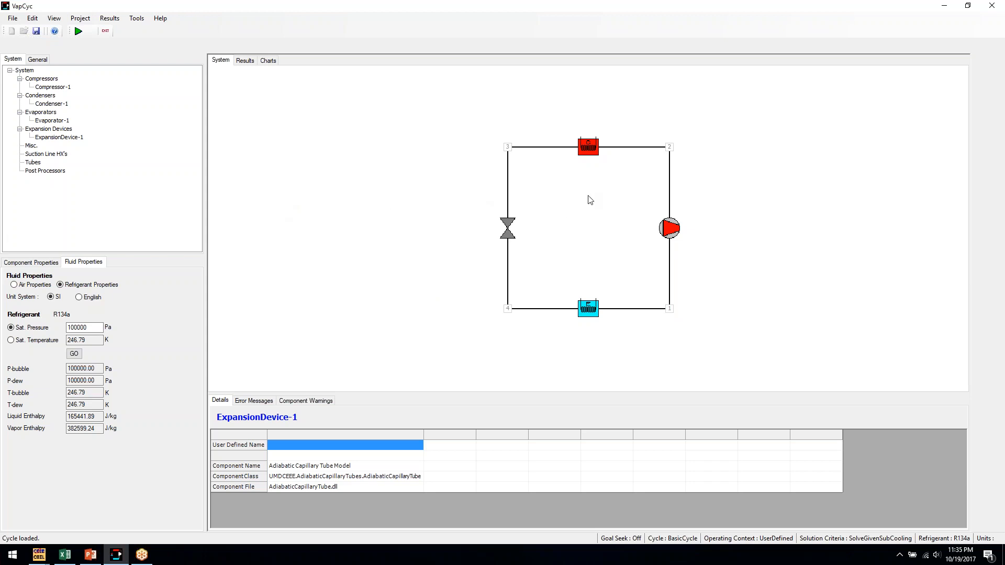
# Add a second condenser in parallel with the existing one, plus a third in series before the upper condenser
pyautogui.rightClick(592, 149)
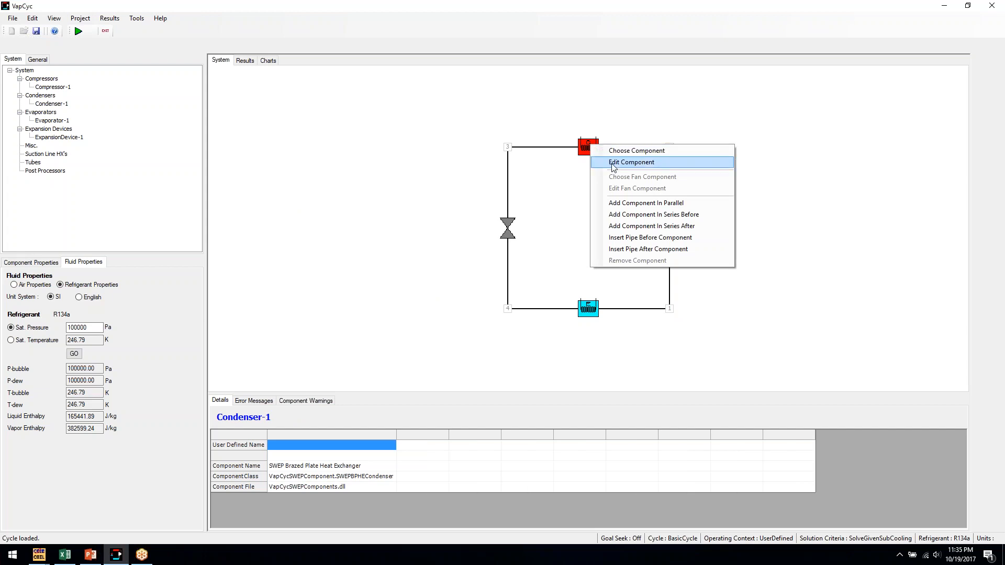
pyautogui.click(631, 203)
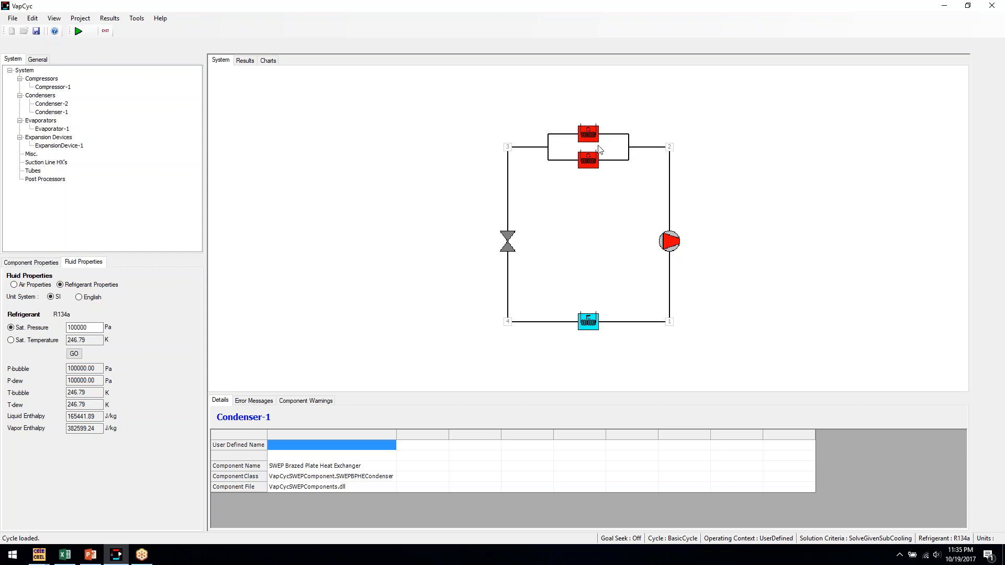
pyautogui.rightClick(587, 132)
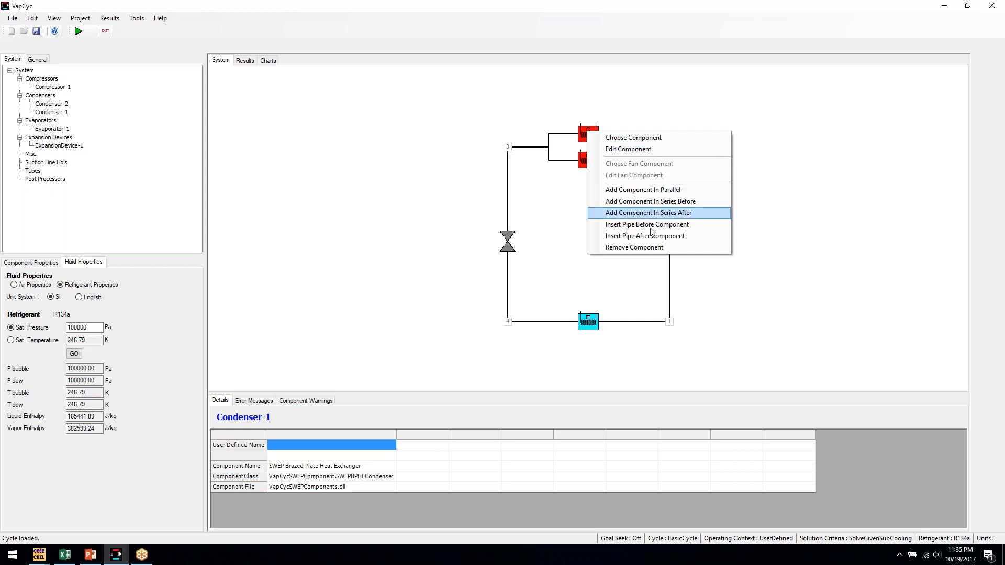
pyautogui.click(653, 203)
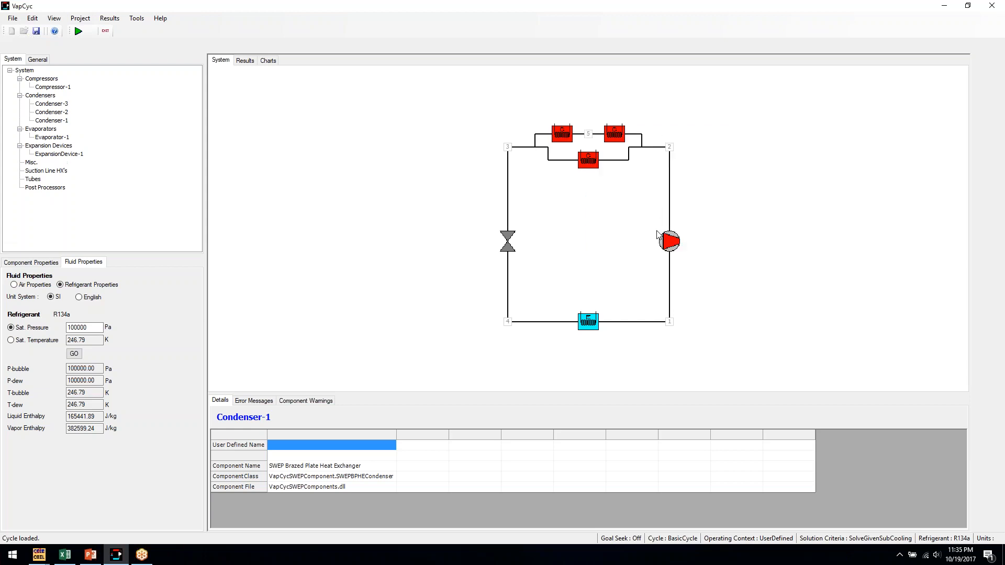
# Add a second compressor in parallel with the existing one and remove it again
pyautogui.rightClick(663, 240)
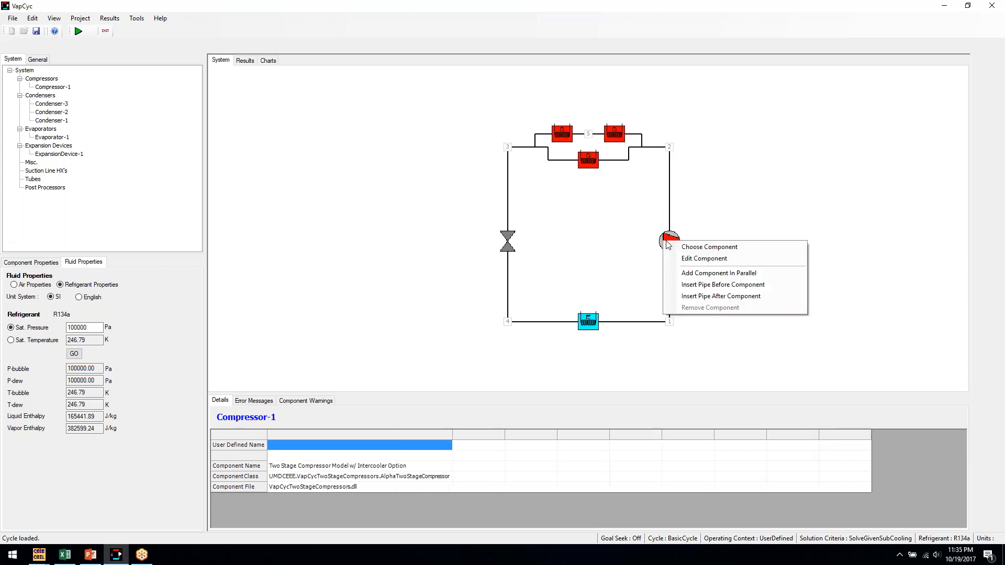
pyautogui.click(759, 274)
pyautogui.rightClick(683, 241)
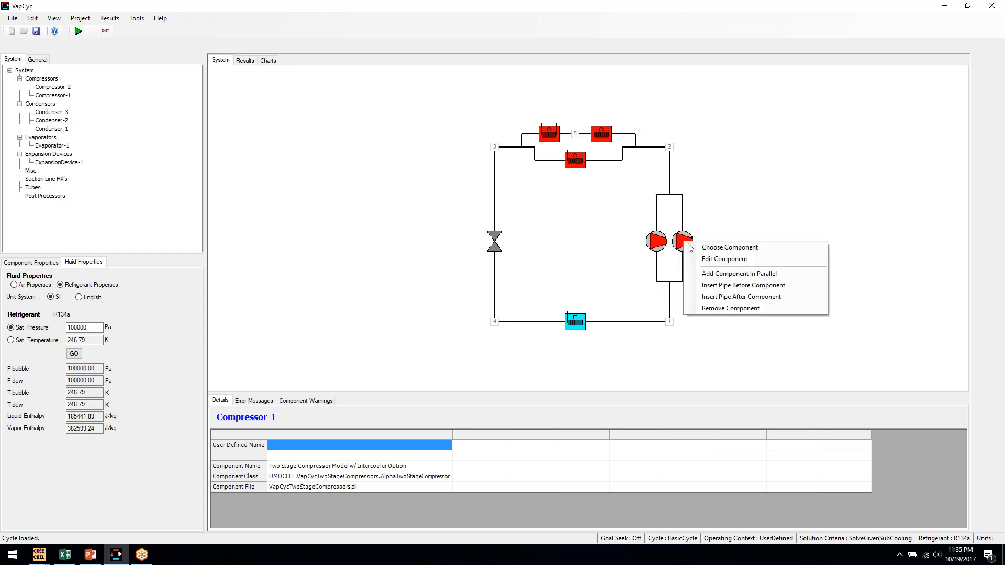
pyautogui.click(726, 307)
pyautogui.press('Return')
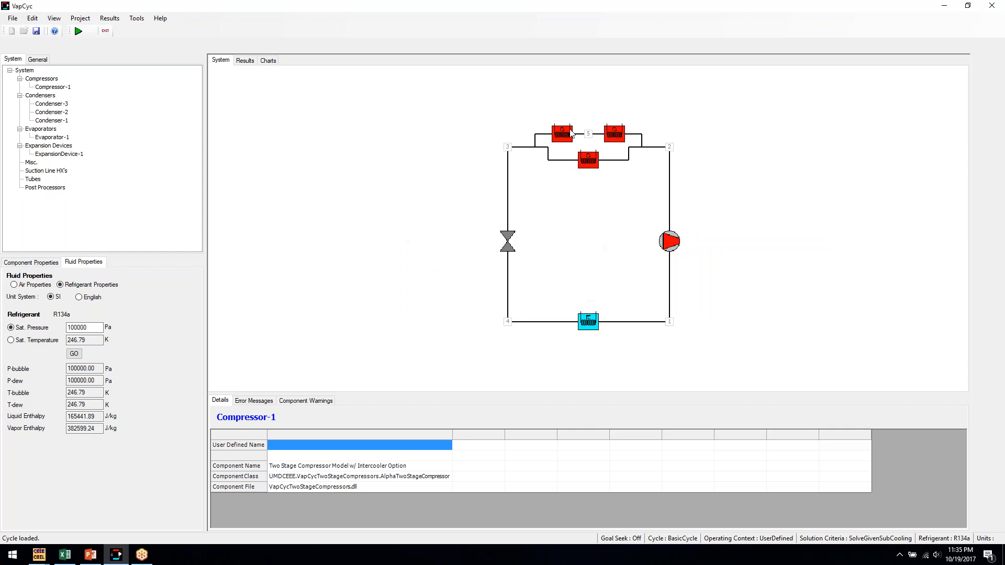
# Delete the two added condensers, Condenser-2 and Condenser-3, from the cycle
pyautogui.rightClick(568, 131)
pyautogui.click(612, 246)
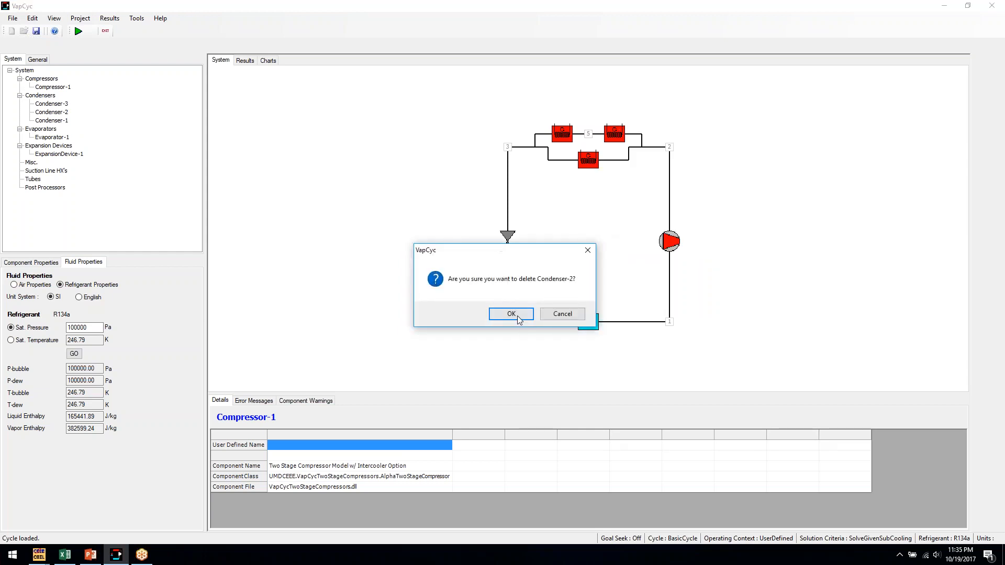
pyautogui.click(515, 316)
pyautogui.rightClick(593, 135)
pyautogui.click(628, 255)
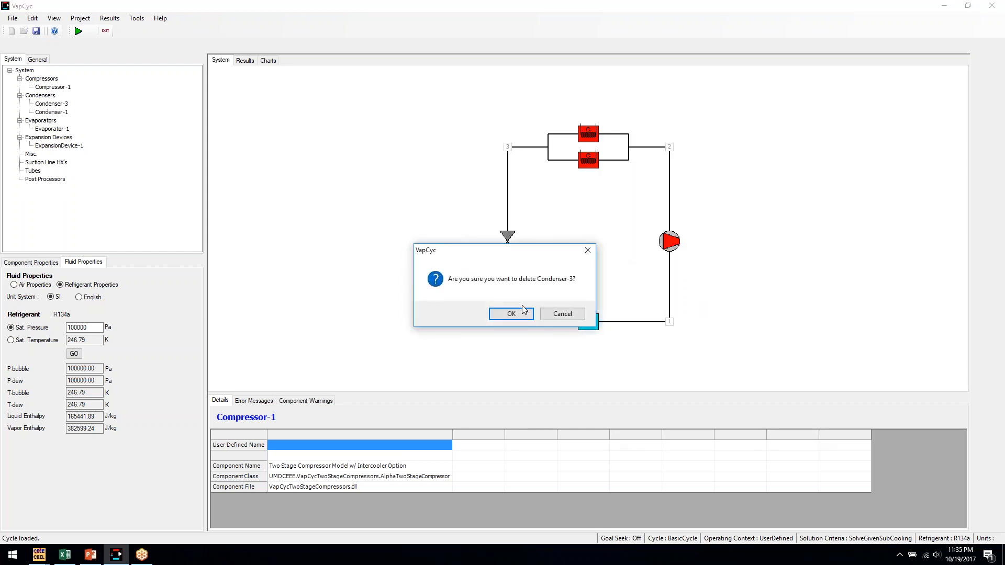
pyautogui.click(515, 317)
# Insert a pipe before the condenser and open its tube properties for editing
pyautogui.rightClick(589, 147)
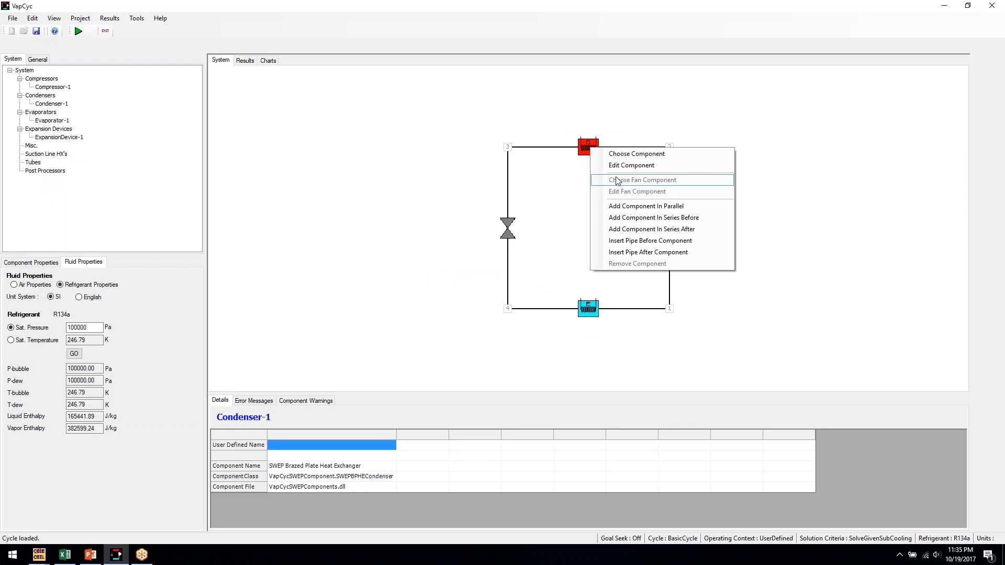
pyautogui.click(632, 241)
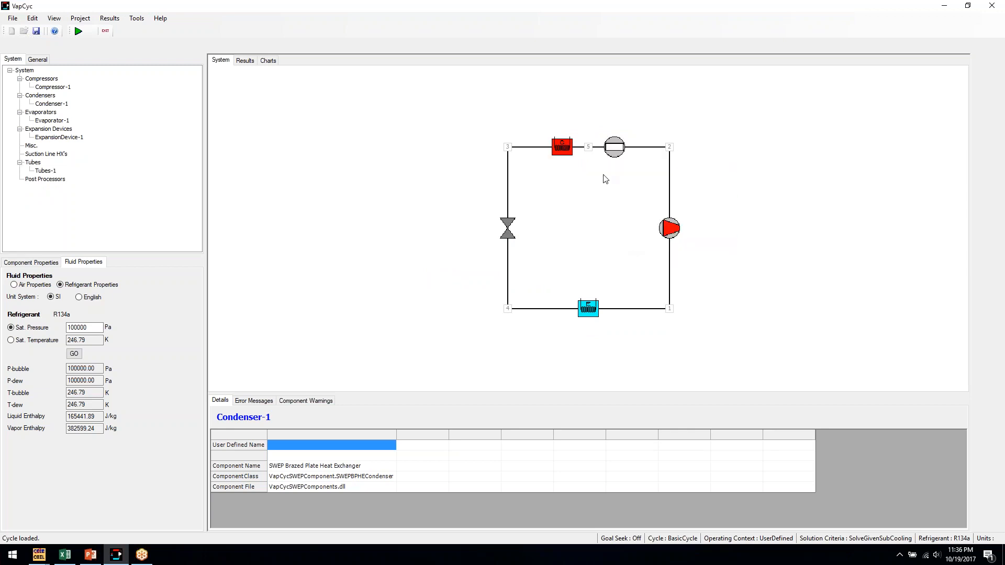
pyautogui.rightClick(619, 146)
pyautogui.click(645, 162)
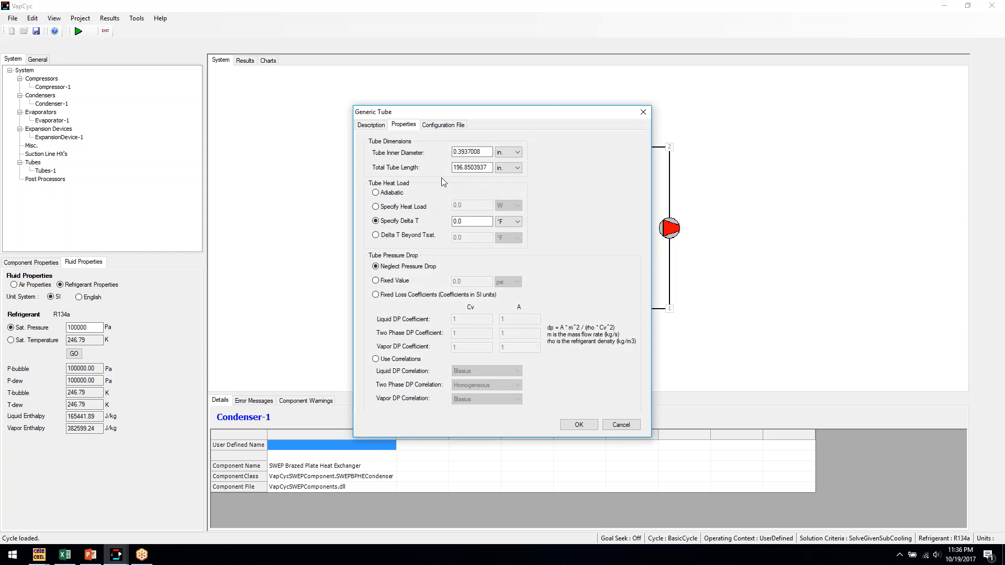
# Review the tube's diameter and length and compare the Adiabatic and Specify Heat Load options
pyautogui.moveTo(486, 152); pyautogui.dragTo(332, 145)
pyautogui.moveTo(454, 169); pyautogui.dragTo(511, 173)
pyautogui.click(384, 193)
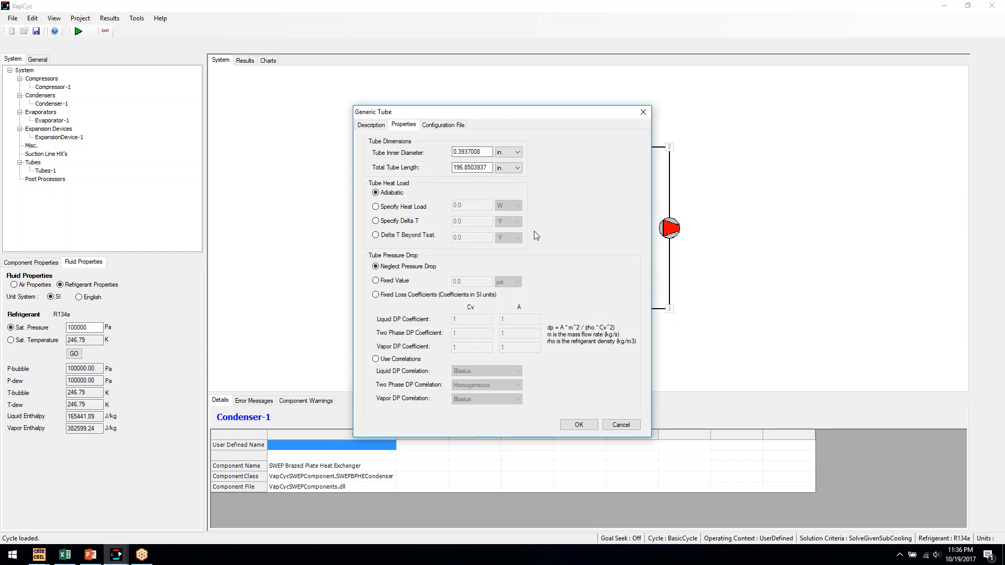
pyautogui.click(395, 211)
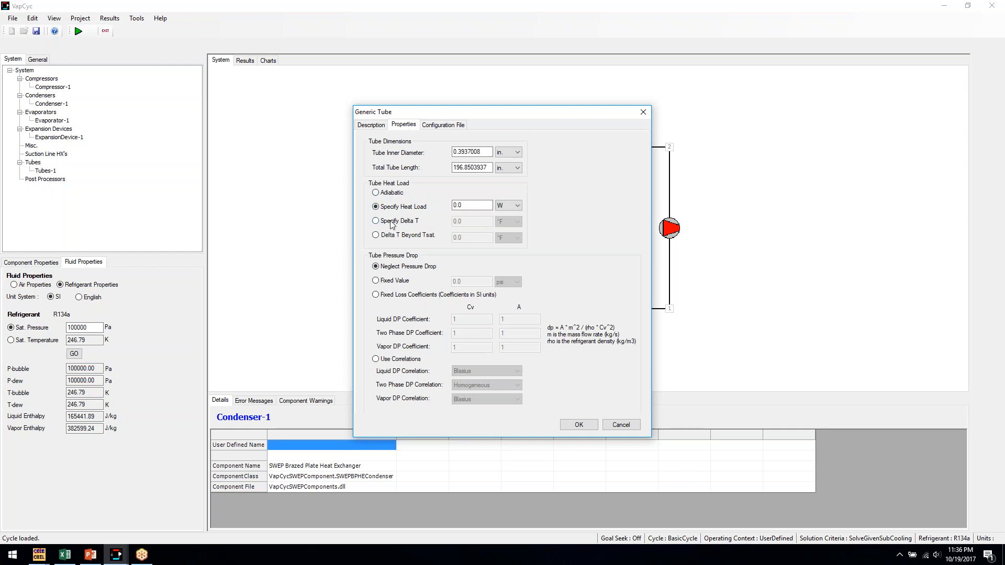
pyautogui.click(380, 195)
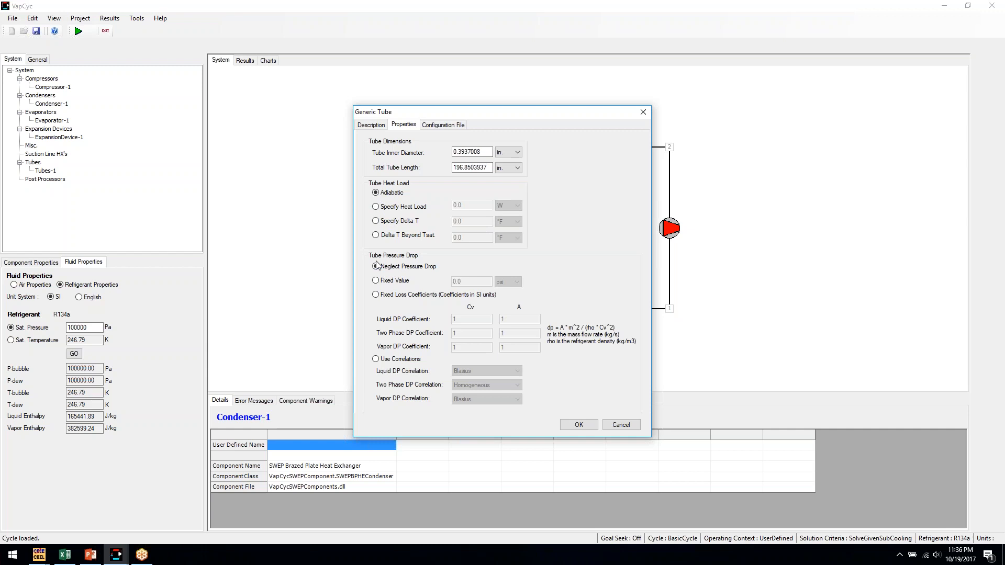
# Compare the tube's pressure drop options: fixed value, fixed loss coefficients, correlations and neglected drop, and close its properties without applying changes
pyautogui.click(403, 282)
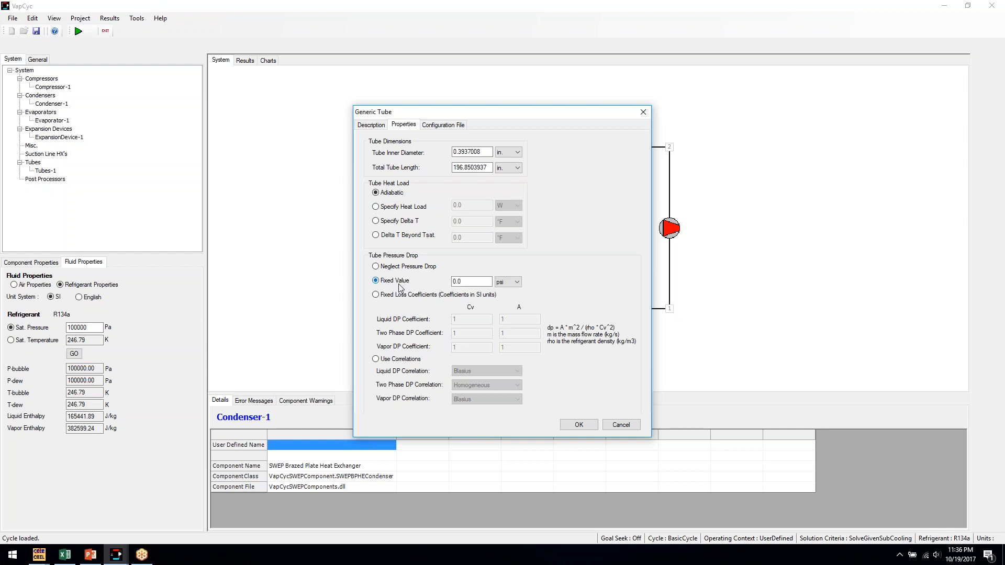
pyautogui.click(397, 296)
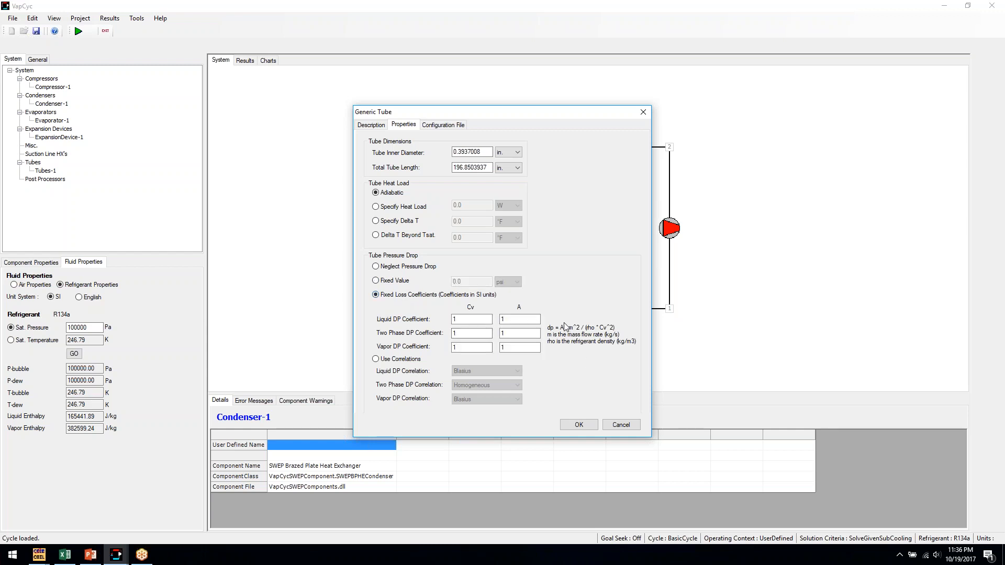
pyautogui.click(396, 360)
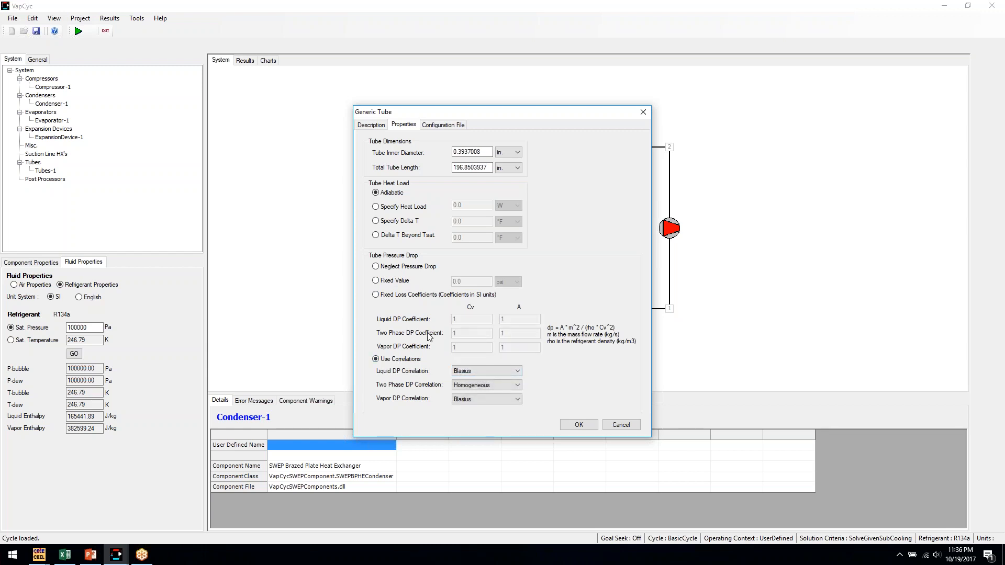
pyautogui.click(410, 268)
pyautogui.click(641, 113)
# Delete the pipe between the compressor and the condenser
pyautogui.rightClick(618, 147)
pyautogui.click(672, 182)
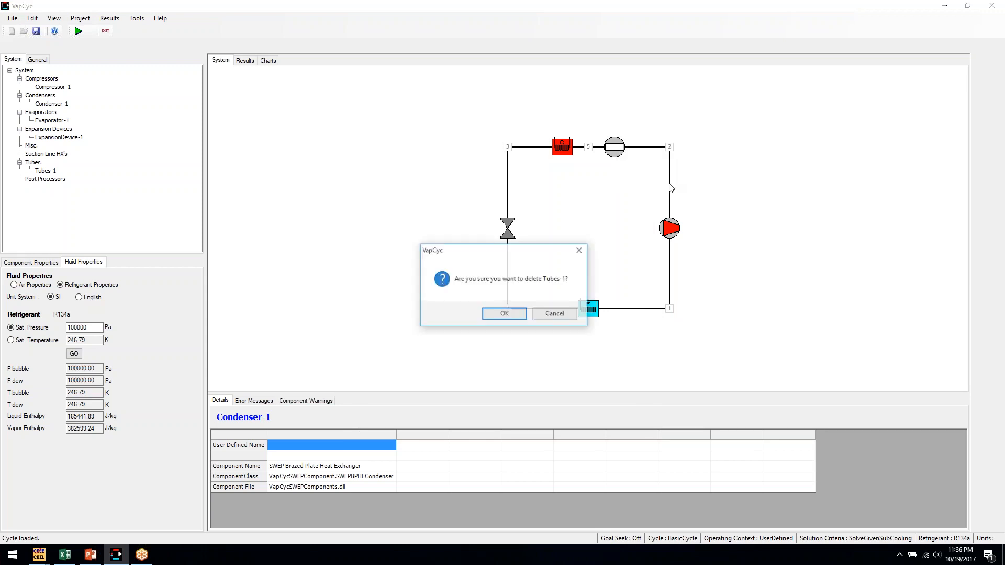
pyautogui.click(506, 313)
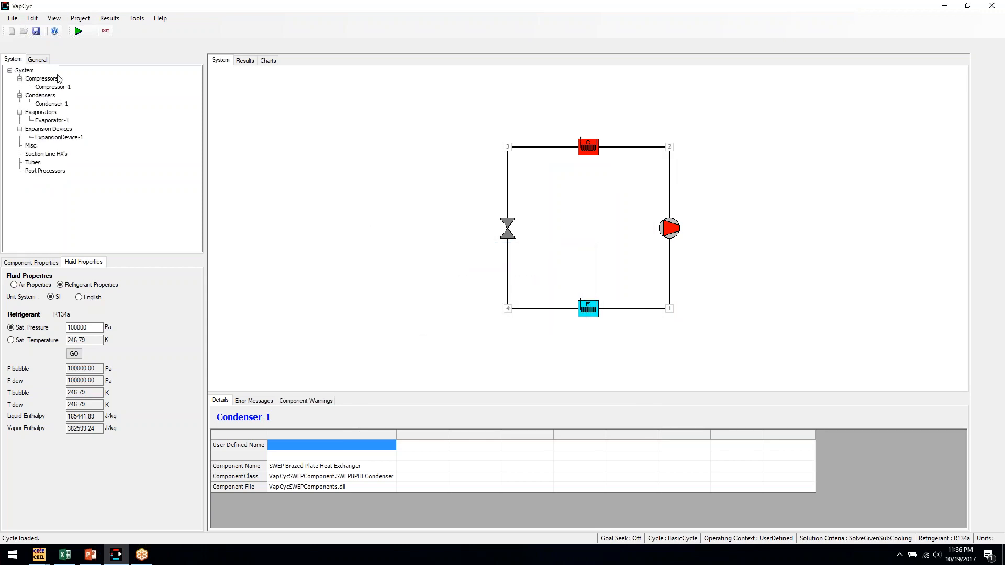
# Close the current cycle without saving its changes
pyautogui.click(42, 23)
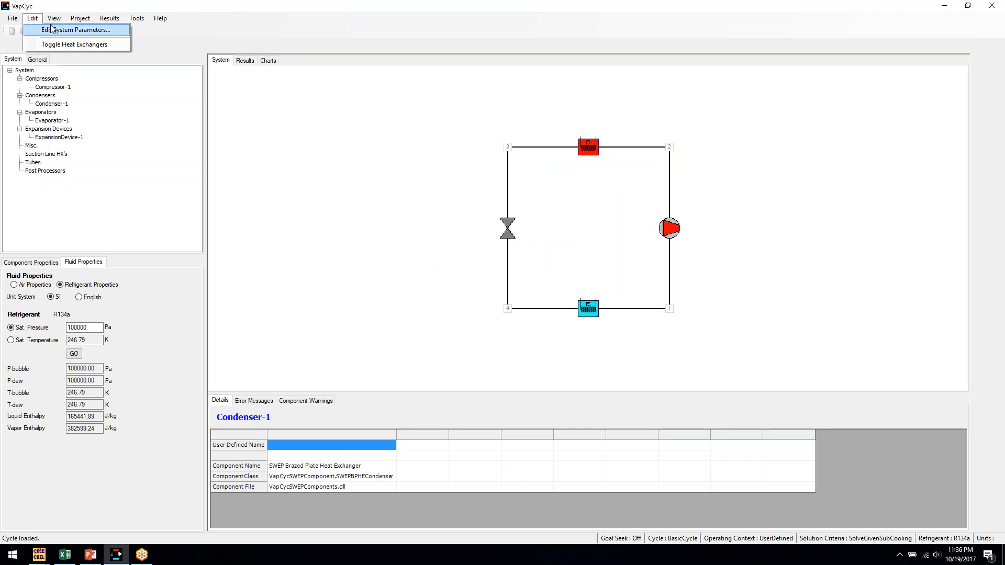
pyautogui.click(82, 19)
pyautogui.click(32, 20)
pyautogui.moveTo(14, 23)
pyautogui.click(30, 52)
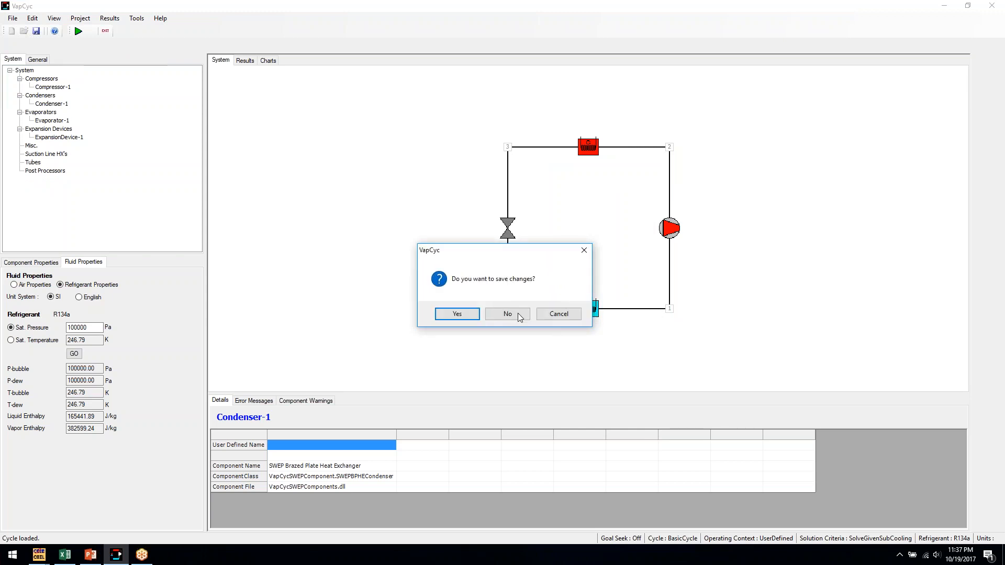
pyautogui.click(507, 314)
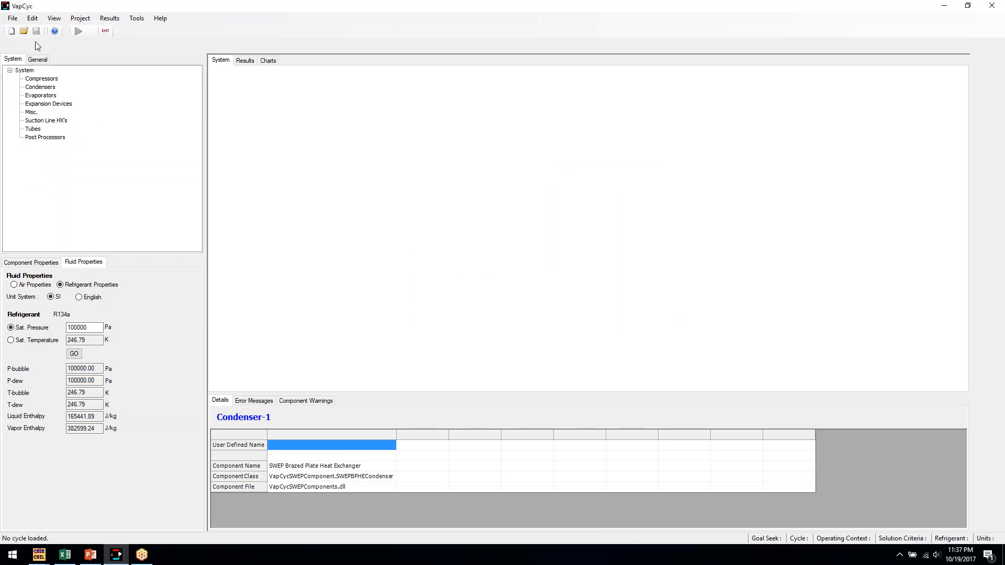
# Open the sample cycle from the R134a_9.5kW_AC folder inside VapCyc's SampleCycles folder
pyautogui.click(25, 32)
pyautogui.moveTo(498, 165); pyautogui.dragTo(412, 84)
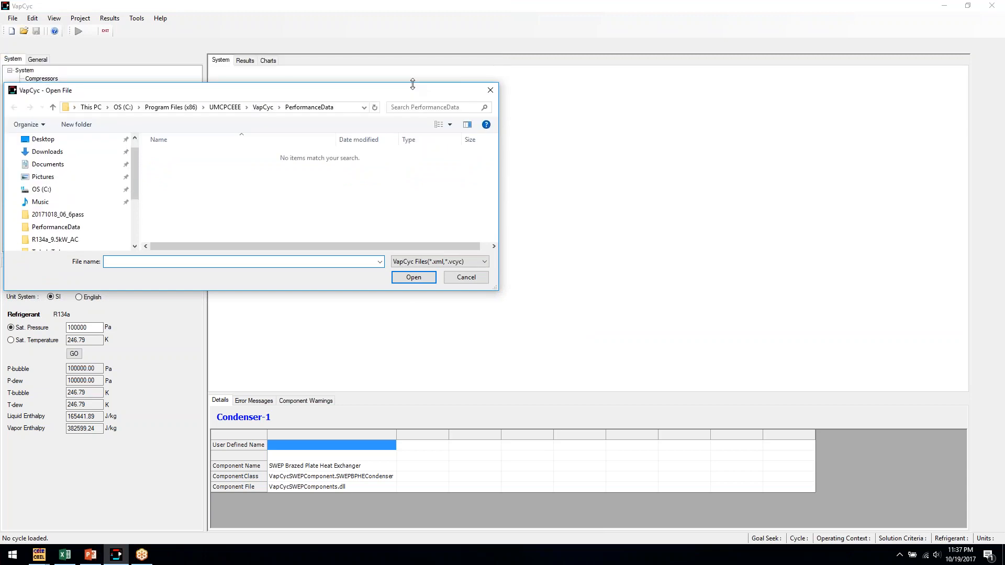
pyautogui.click(267, 106)
pyautogui.moveTo(299, 96); pyautogui.dragTo(426, 100)
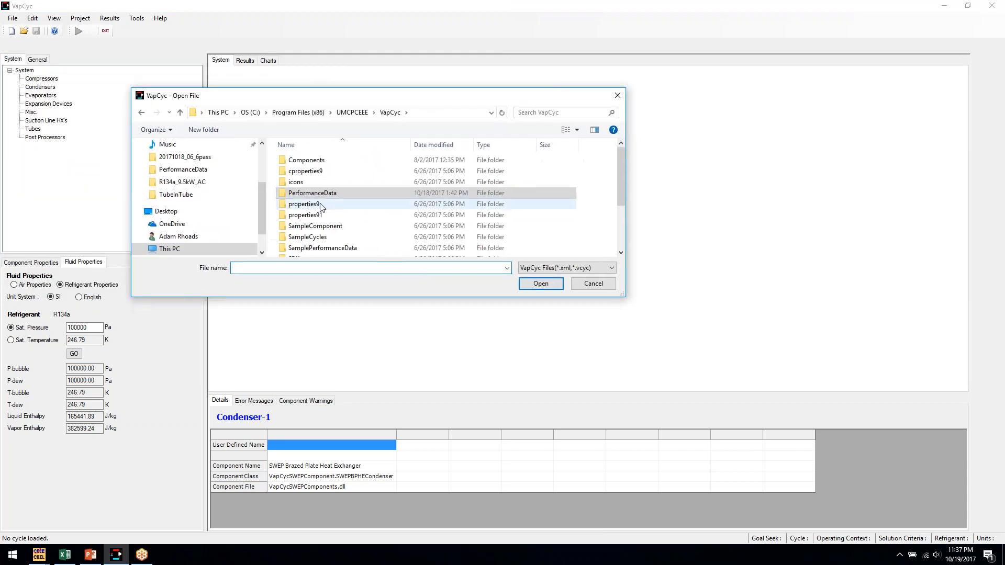
pyautogui.scroll(-2, 321, 207)
pyautogui.doubleClick(322, 192)
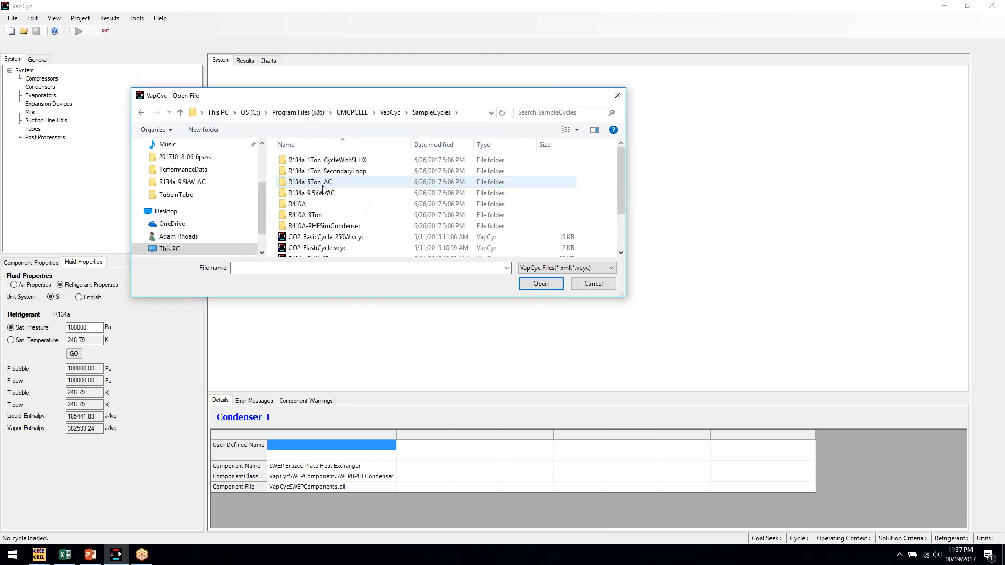
pyautogui.doubleClick(322, 193)
pyautogui.click(327, 182)
pyautogui.click(541, 284)
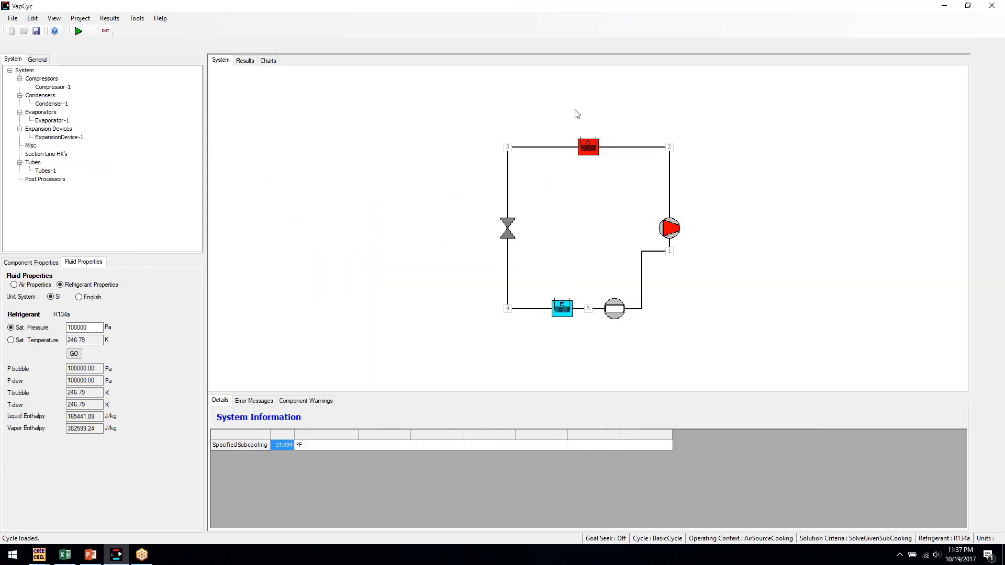
# Examine the condenser's CoilDesigner heat exchanger parameters, close them, and open the evaporator's parameters
pyautogui.rightClick(596, 156)
pyautogui.click(622, 171)
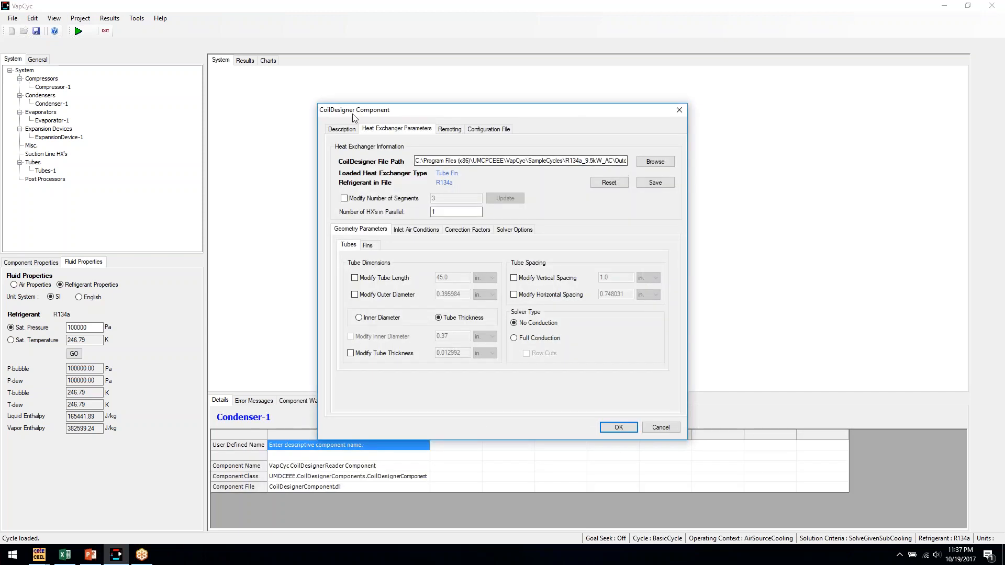
pyautogui.click(679, 109)
pyautogui.rightClick(561, 308)
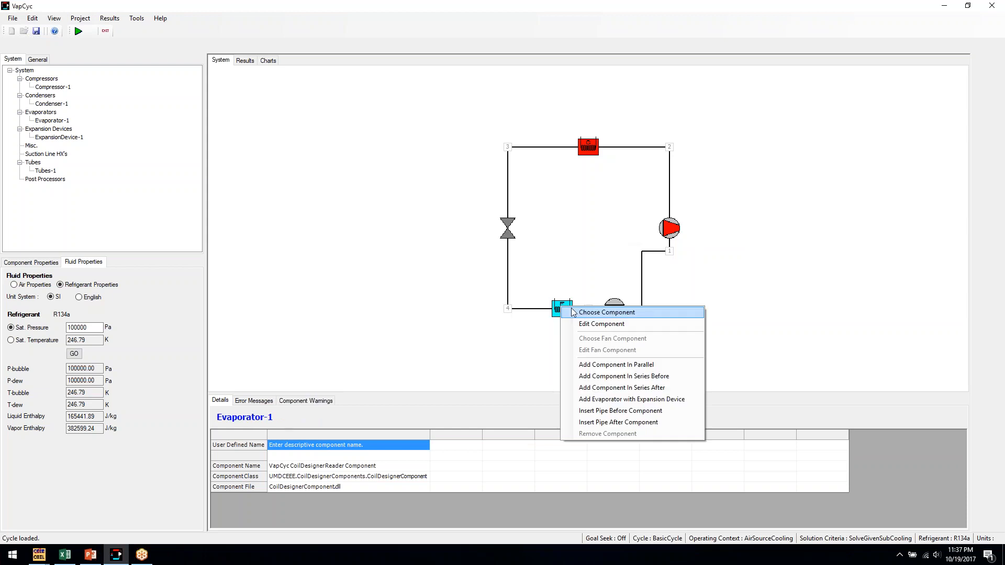
pyautogui.click(591, 324)
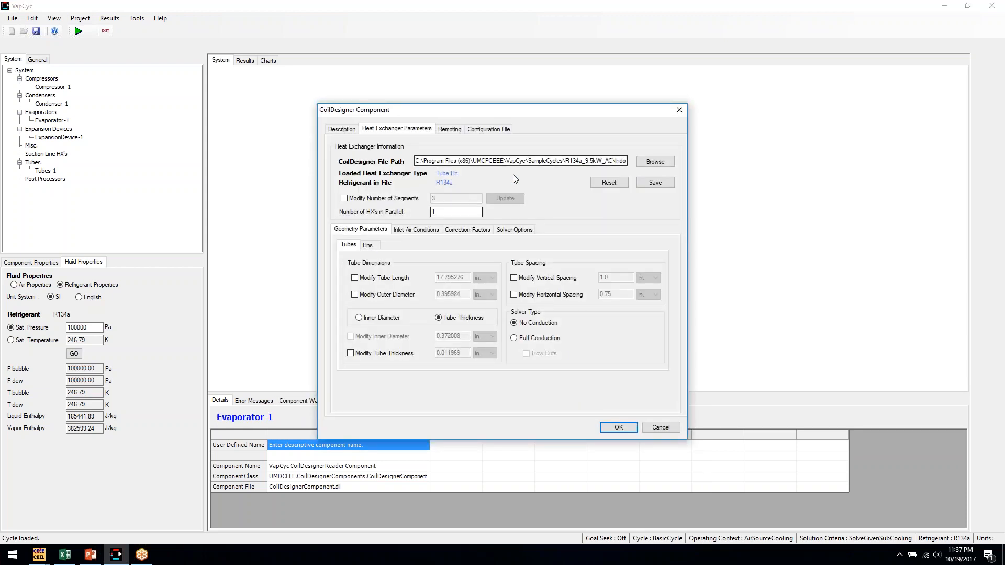
# Close the evaporator's parameters, then open the compressor's properties for review and close them
pyautogui.click(678, 110)
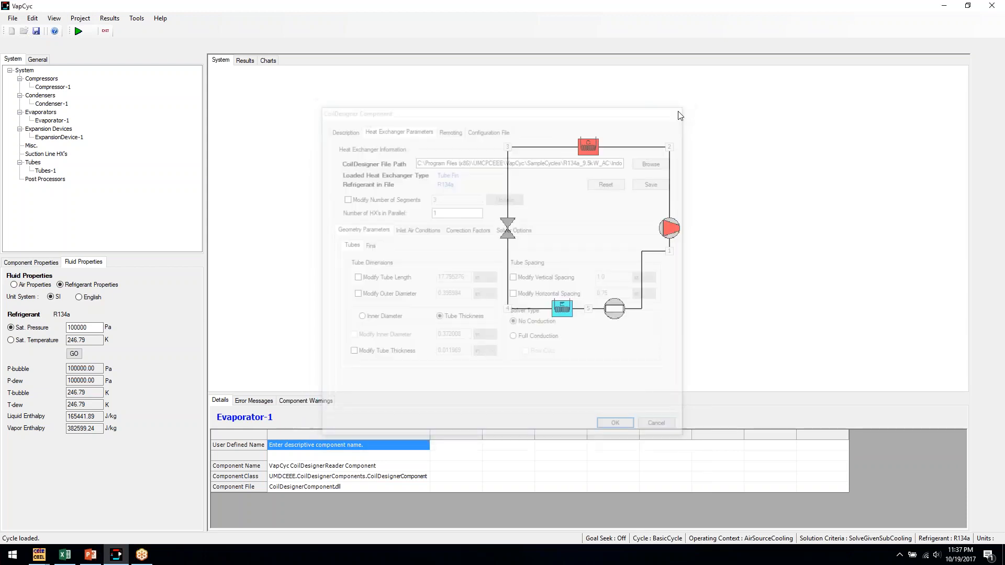
pyautogui.rightClick(667, 233)
pyautogui.click(683, 246)
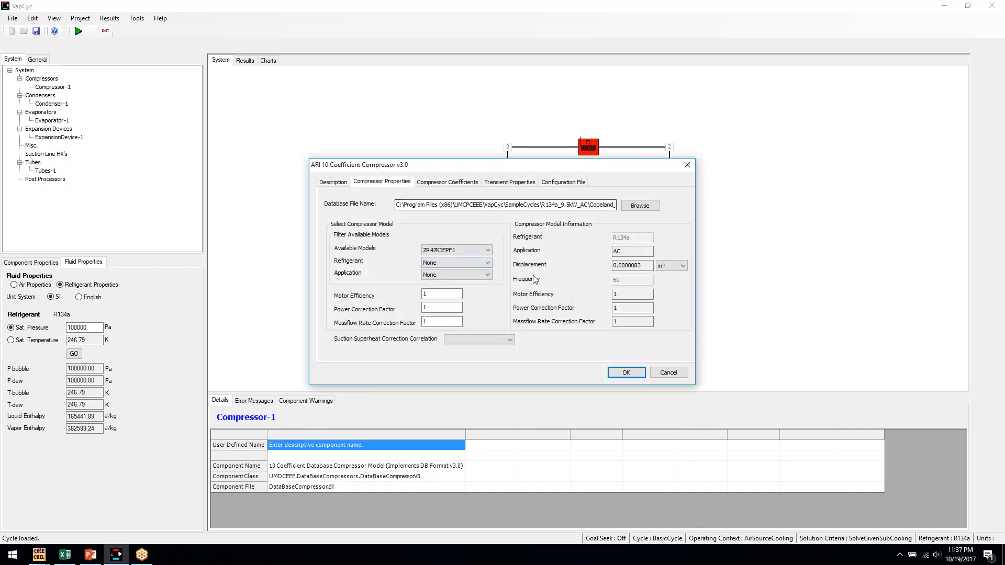
pyautogui.click(686, 165)
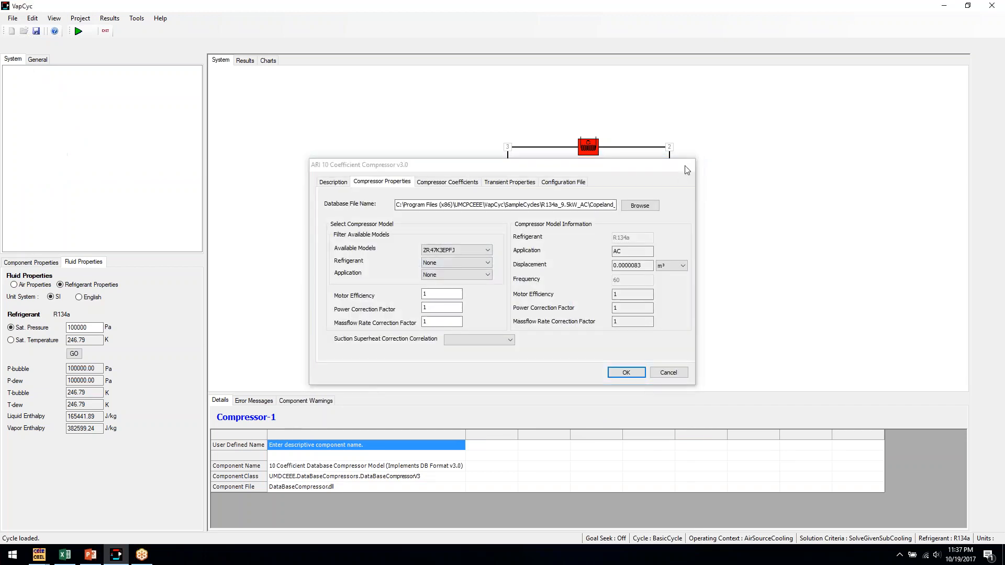
# Review the subcooling and suction superheat settings in the system's cycle convergence criteria, then close the system parameters
pyautogui.click(32, 17)
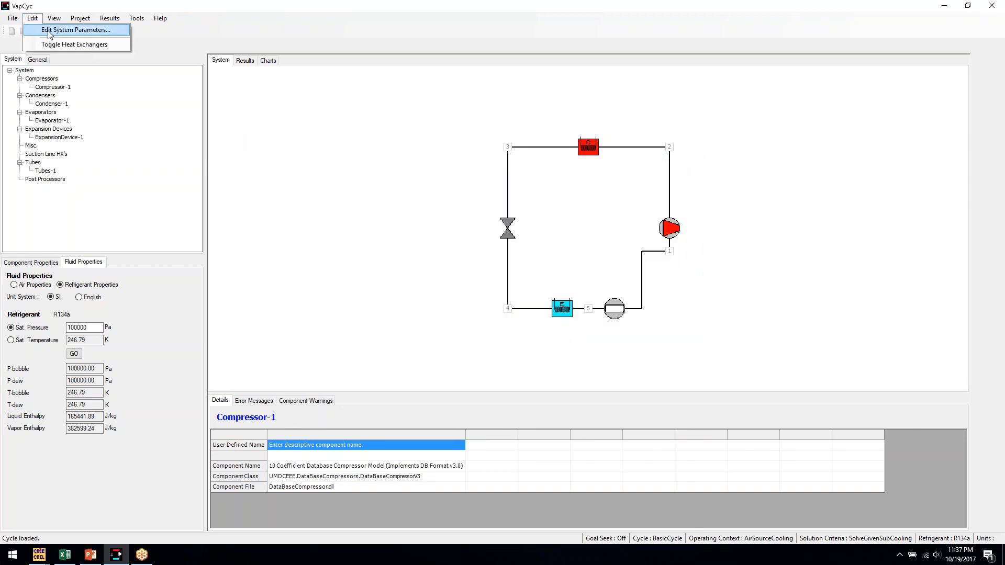
pyautogui.click(52, 28)
pyautogui.click(360, 130)
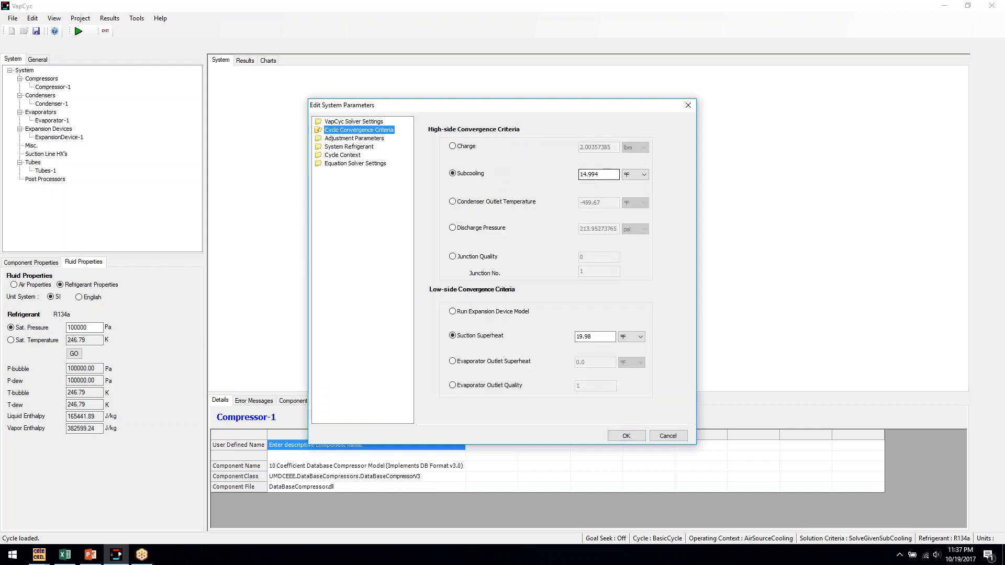
pyautogui.moveTo(611, 177); pyautogui.dragTo(568, 176)
pyautogui.moveTo(610, 336); pyautogui.dragTo(534, 330)
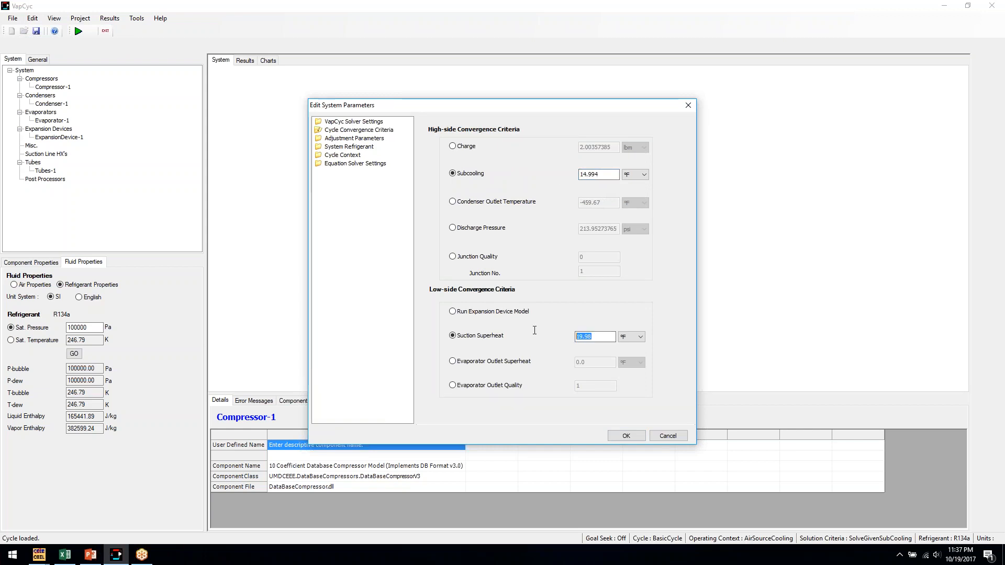
pyautogui.click(619, 437)
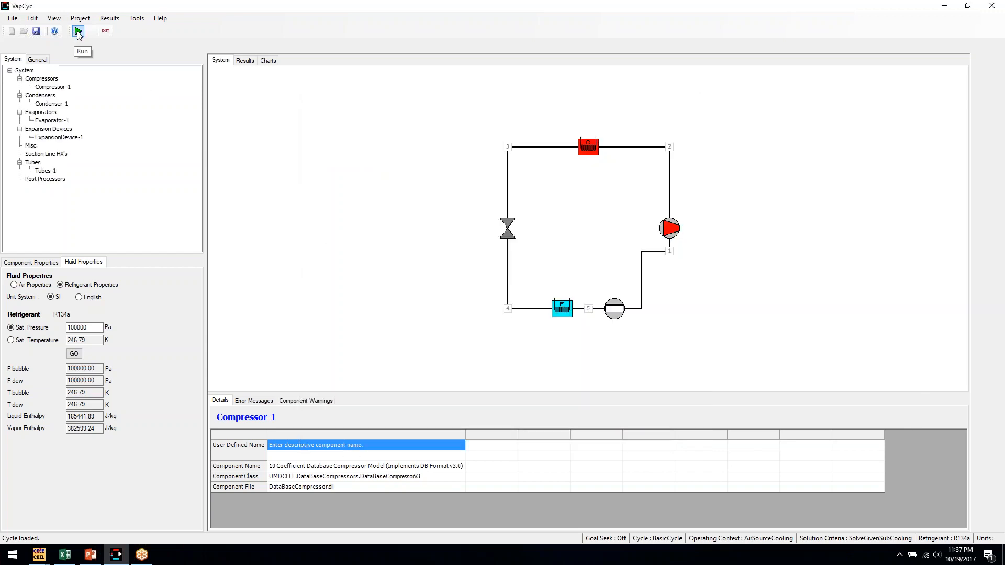
# Run the cycle simulation, return to the system diagram to run it again, and check its charts and overall results
pyautogui.click(78, 32)
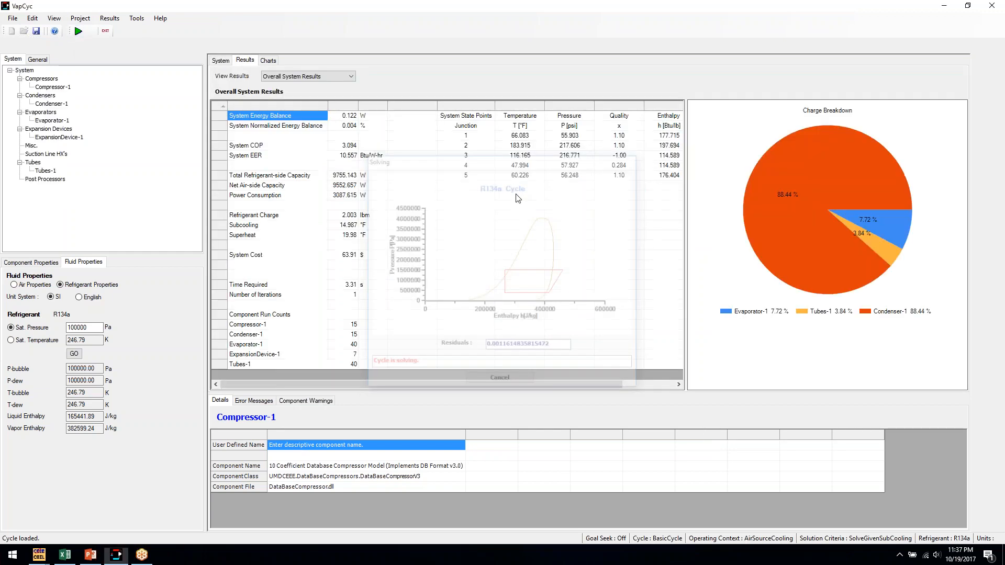
pyautogui.click(227, 61)
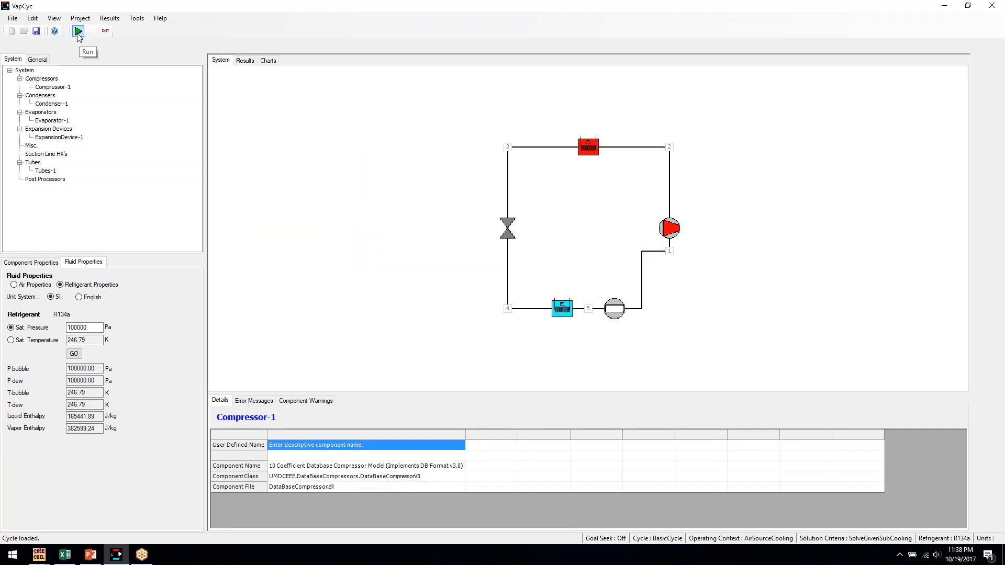
pyautogui.click(78, 33)
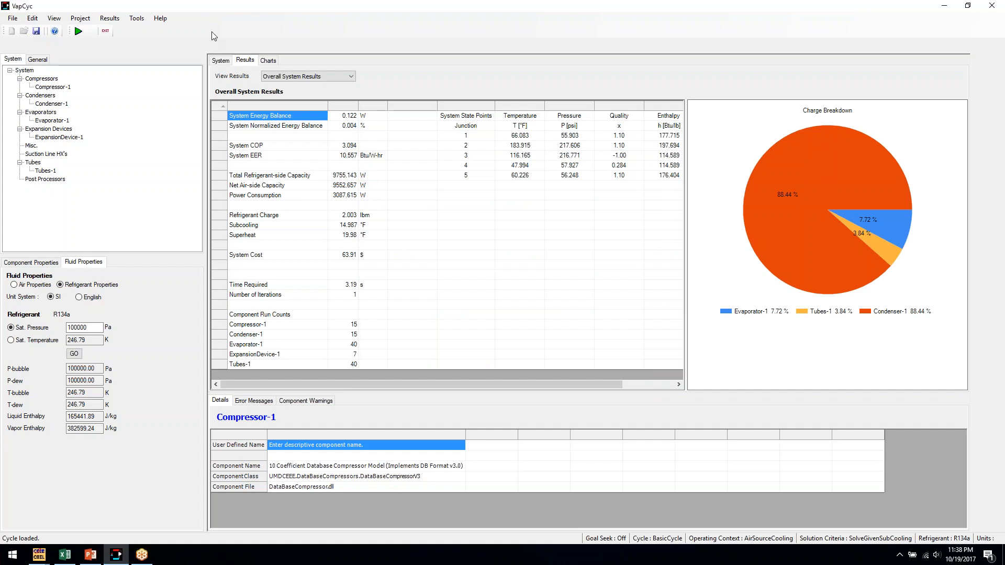
pyautogui.click(267, 61)
pyautogui.click(250, 61)
# Export the simulation results to an Excel workbook and acknowledge the temporary file location
pyautogui.click(110, 18)
pyautogui.click(136, 30)
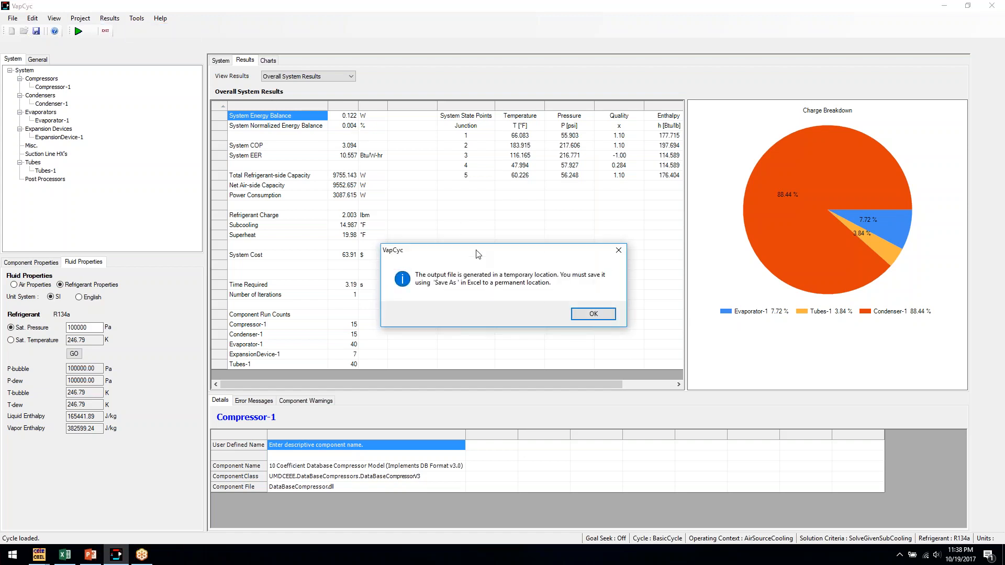
pyautogui.click(593, 314)
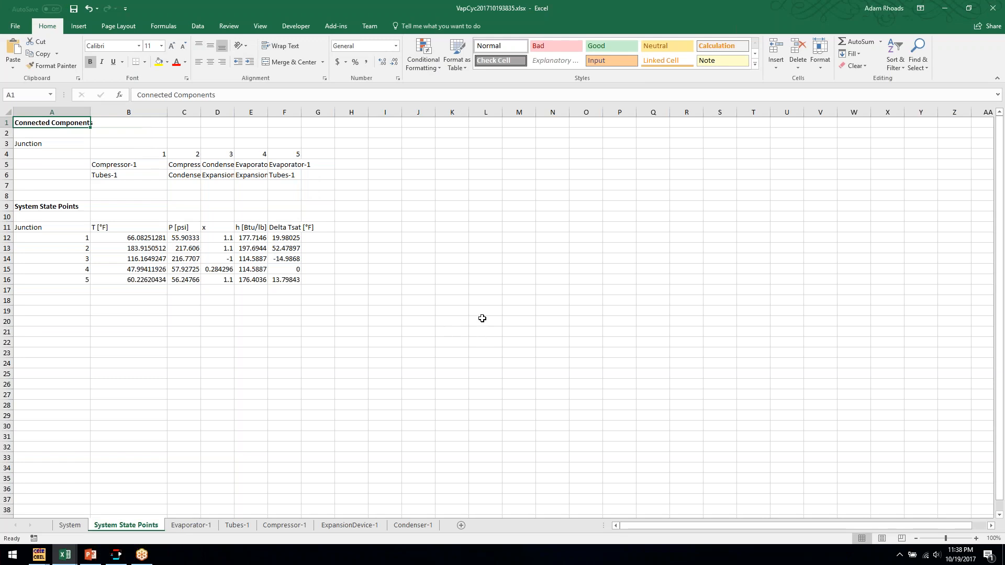
# Look through the exported workbook's system, state point and component sheets, examining the system properties and performance variables
pyautogui.click(71, 525)
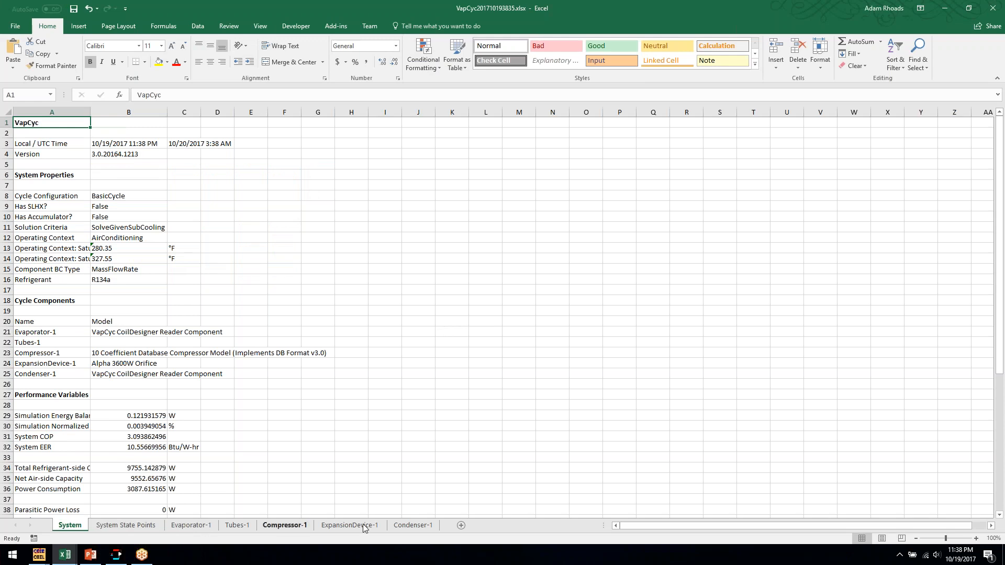
pyautogui.click(296, 525)
pyautogui.click(350, 524)
pyautogui.click(78, 526)
pyautogui.click(128, 525)
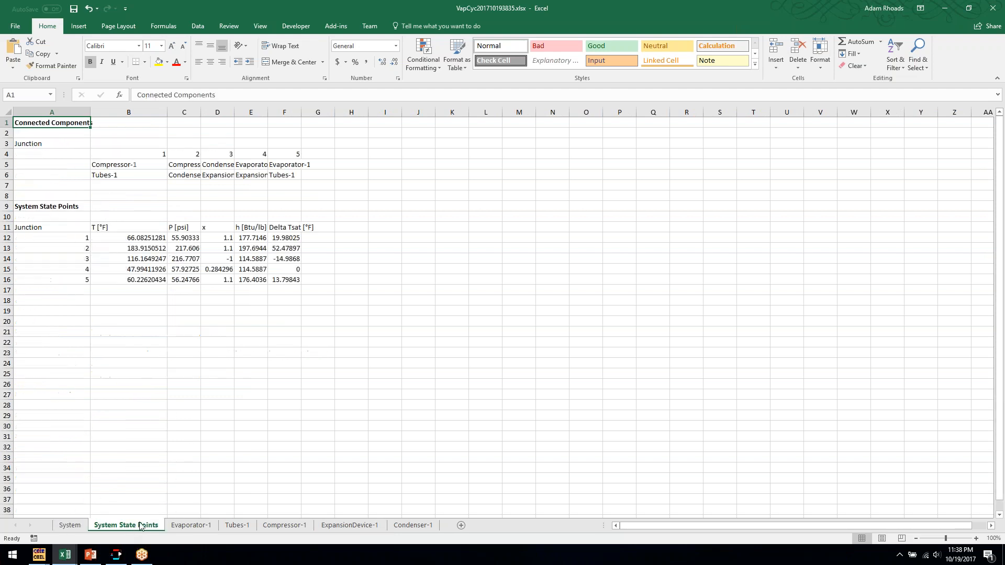
pyautogui.click(76, 527)
pyautogui.scroll(-12, 177, 238)
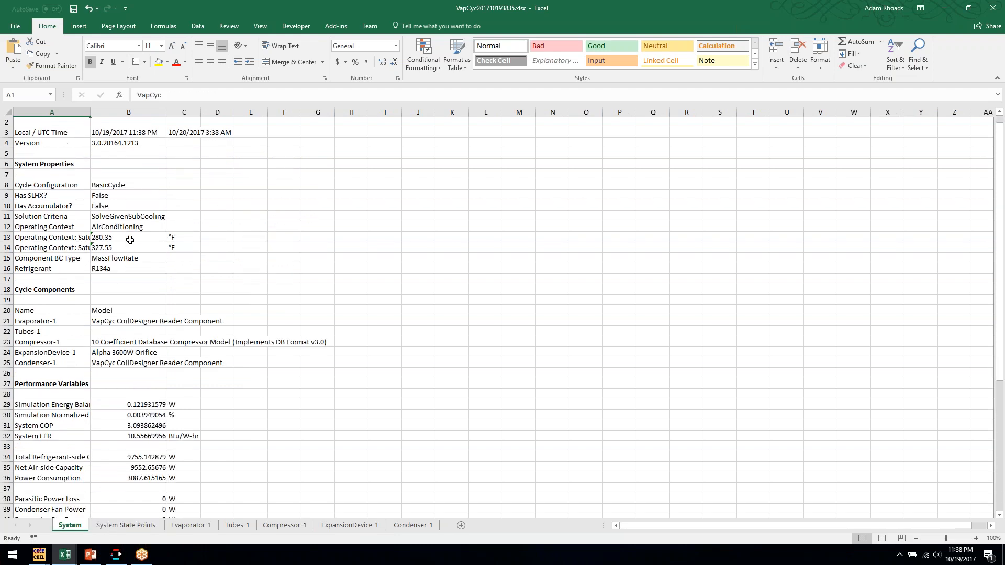
pyautogui.scroll(12, 129, 246)
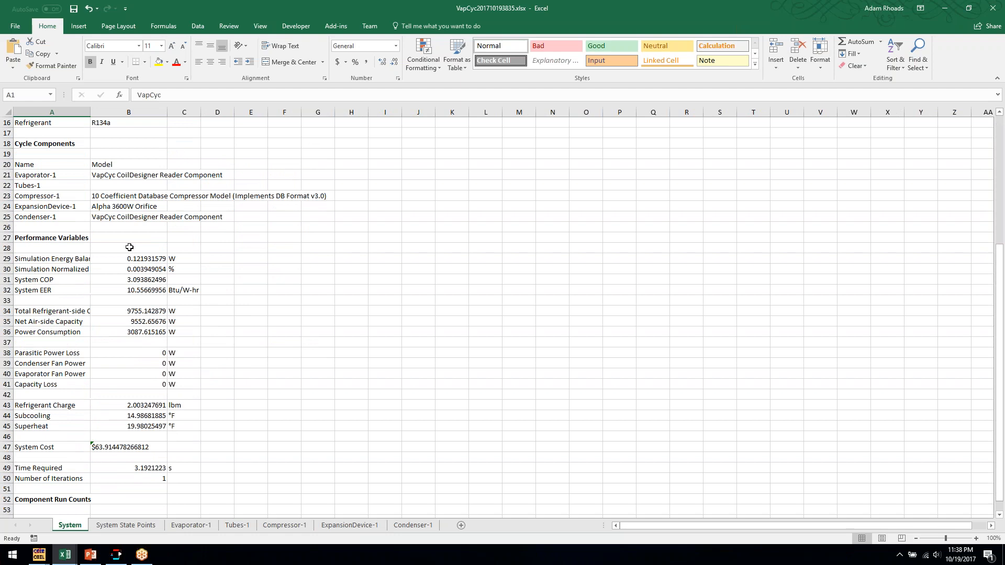
# Leave the Excel workbooks and return to the system diagram in VapCyc
pyautogui.click(1002, 4)
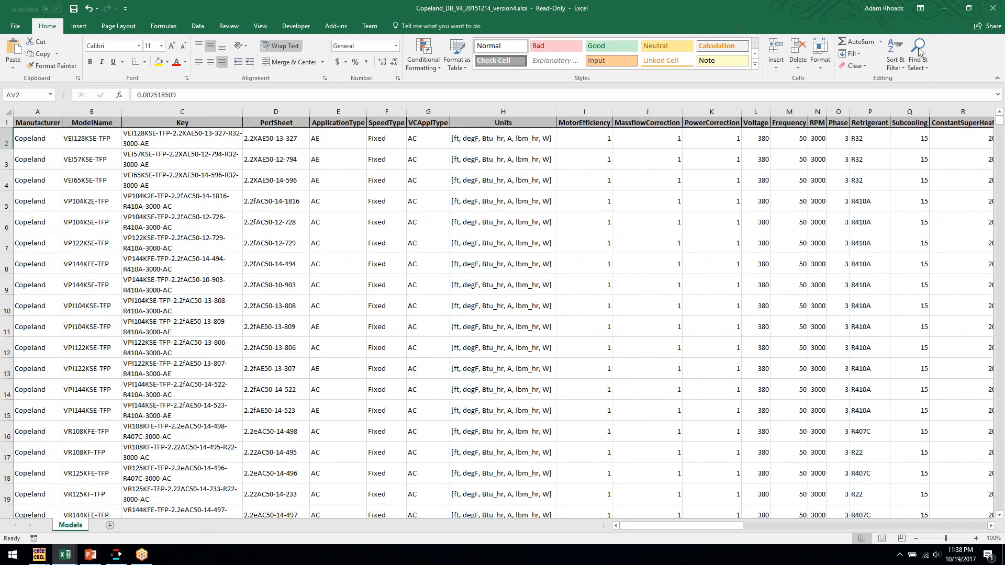
pyautogui.click(944, 8)
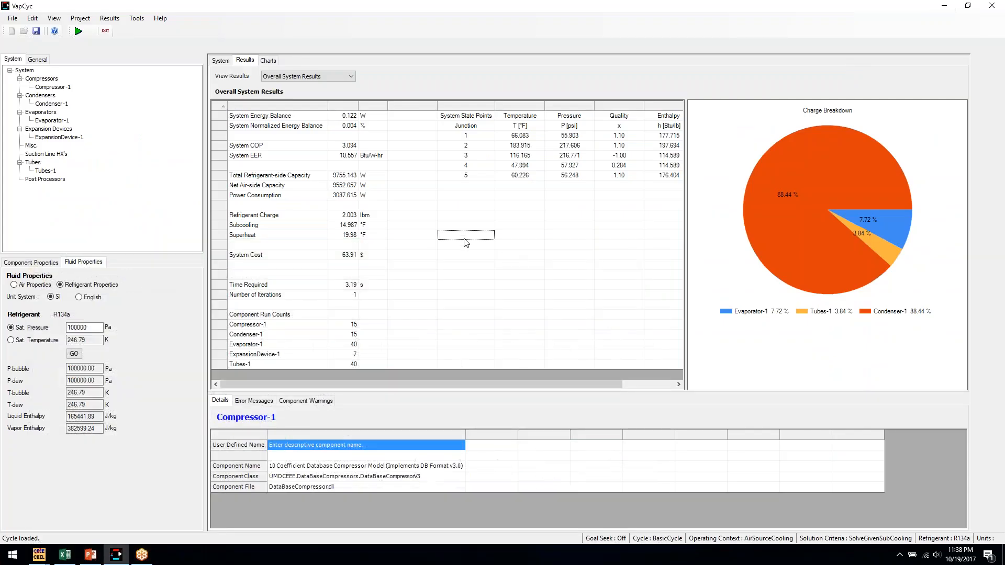
pyautogui.click(220, 60)
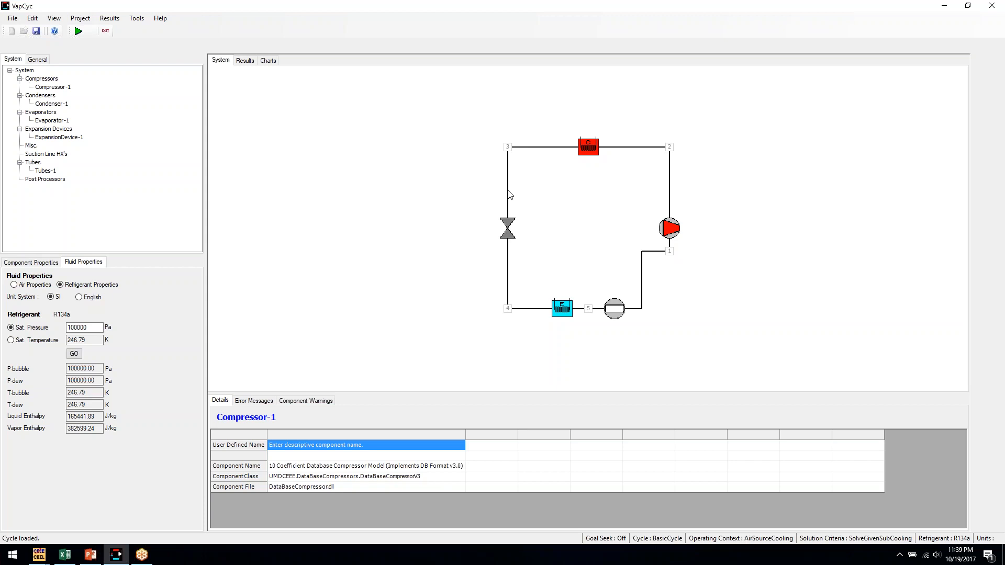
# Open the Parametric Analysis tool and look over the components available as inputs
pyautogui.click(80, 17)
pyautogui.click(95, 45)
pyautogui.moveTo(369, 79); pyautogui.dragTo(558, 90)
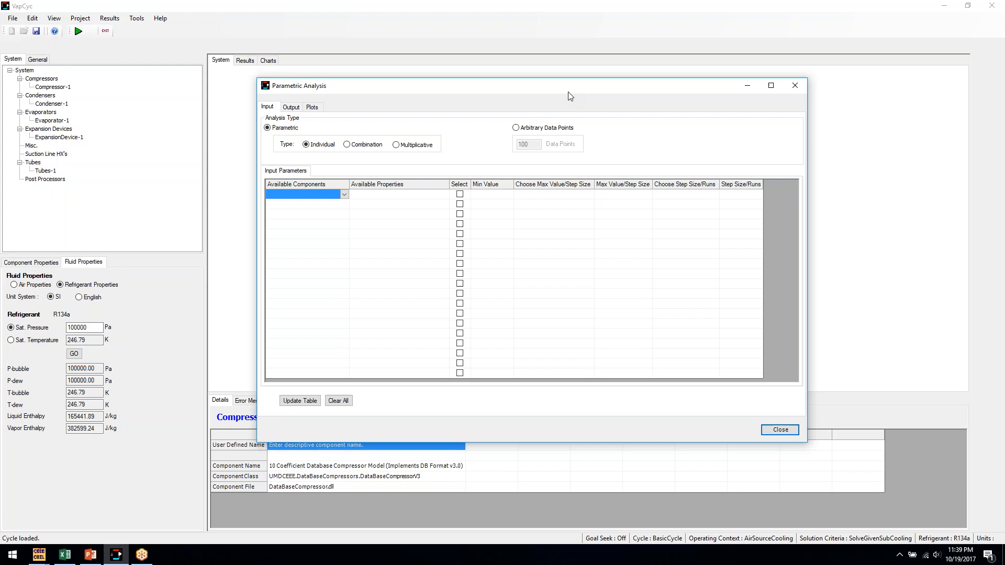
pyautogui.click(346, 198)
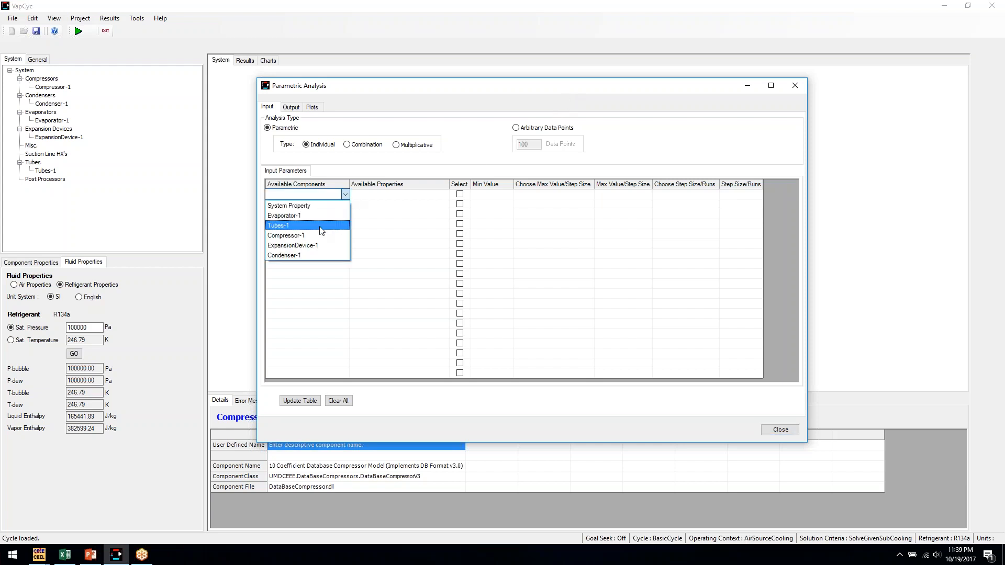
pyautogui.click(481, 149)
pyautogui.moveTo(481, 88); pyautogui.dragTo(498, 106)
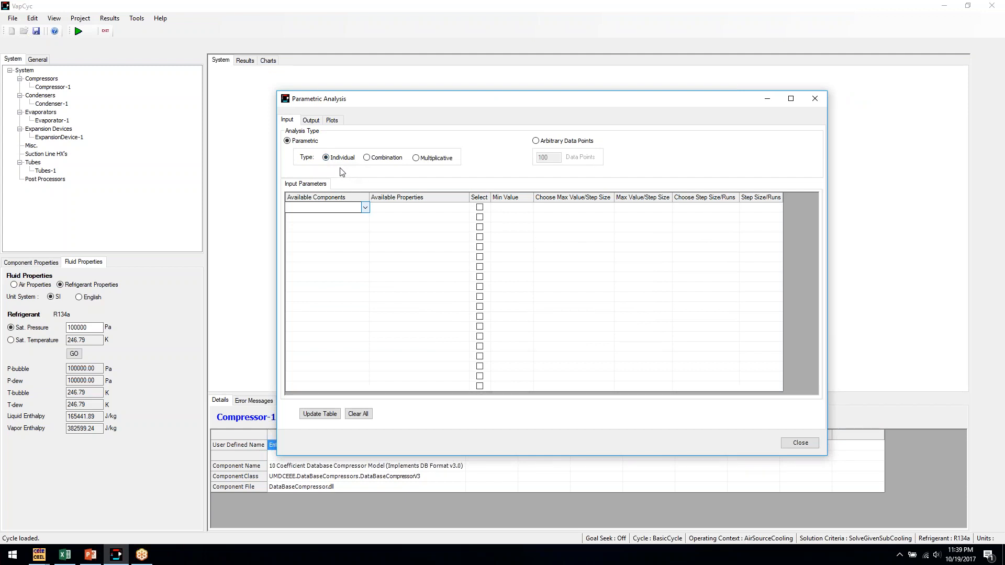
# Select the System Property Subcooling [°F] as the first input parameter of the parametric analysis
pyautogui.click(365, 209)
pyautogui.click(365, 208)
pyautogui.click(364, 209)
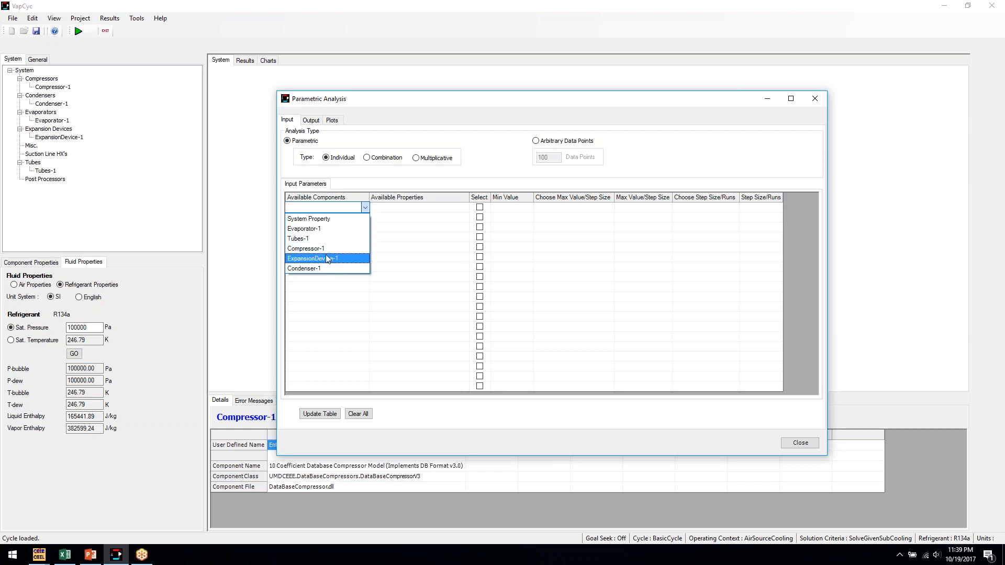
pyautogui.click(318, 222)
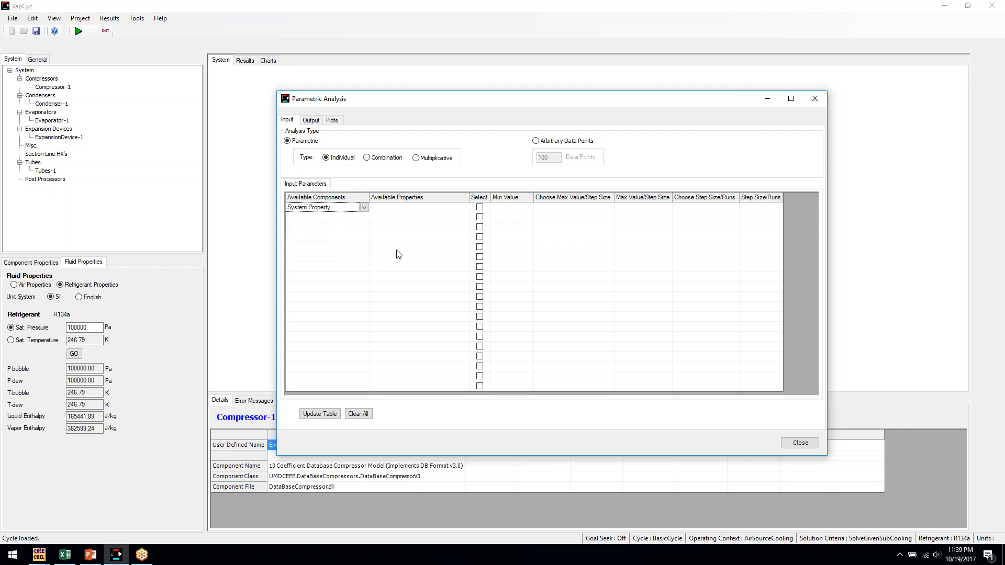
pyautogui.click(447, 208)
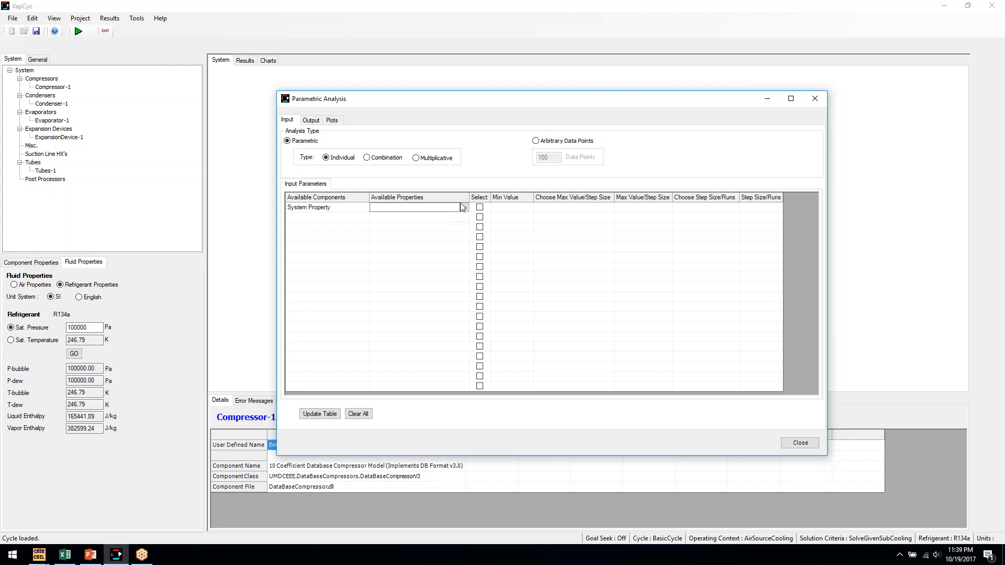
pyautogui.click(464, 209)
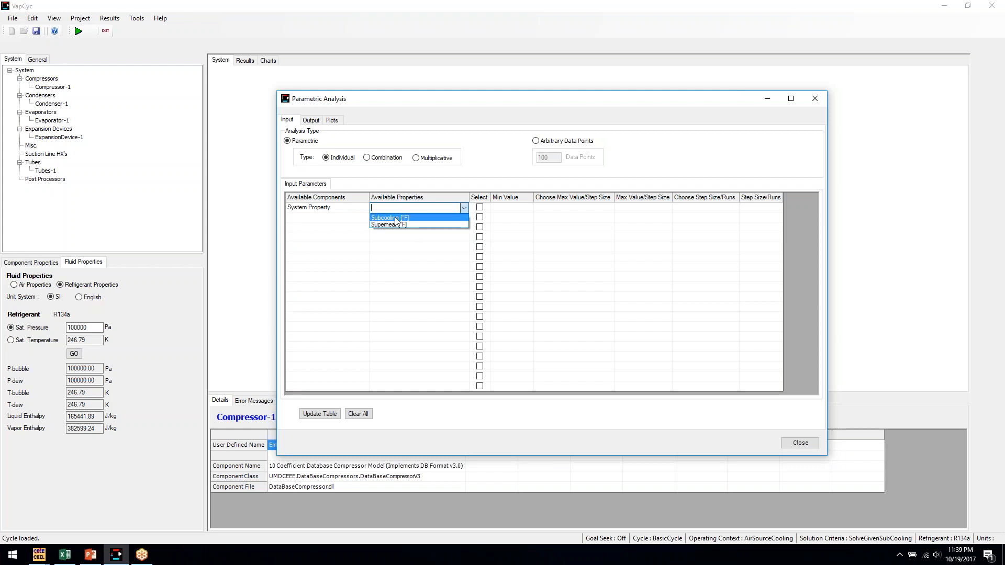
pyautogui.click(433, 217)
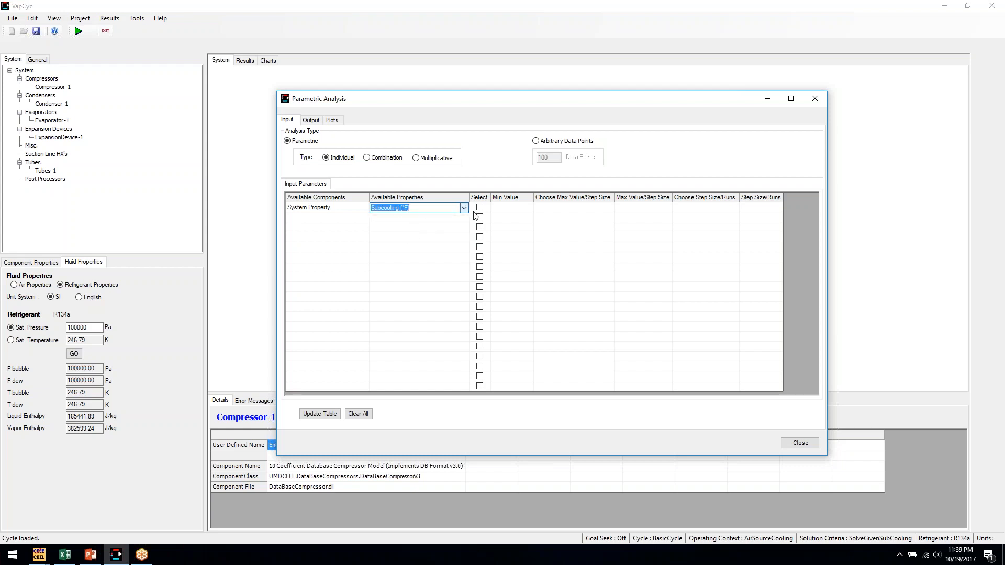
pyautogui.click(480, 208)
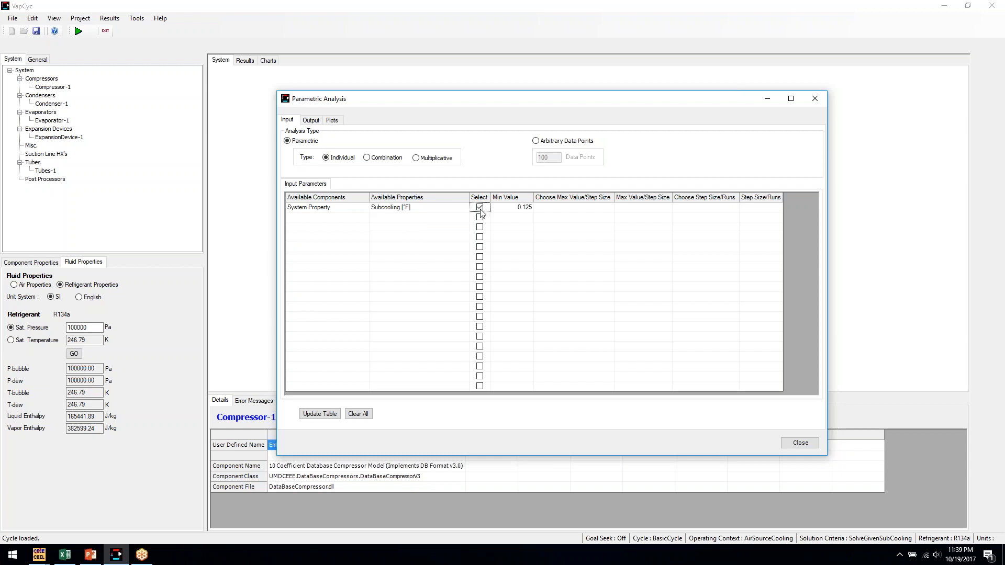
# Set the subcooling range to a minimum of 10 and a Max Value of 15
pyautogui.click(530, 208)
pyautogui.write('10')
pyautogui.click(573, 214)
pyautogui.click(610, 208)
pyautogui.click(579, 218)
pyautogui.write('15')
pyautogui.click(630, 218)
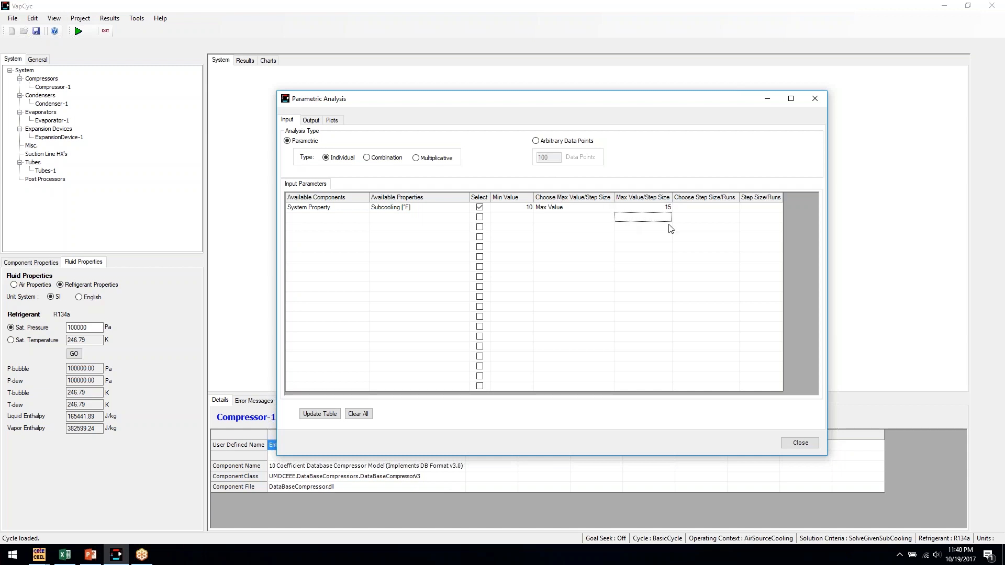
# Divide the subcooling range by Runs with a value of 6 and update the analysis table
pyautogui.click(730, 210)
pyautogui.click(734, 209)
pyautogui.click(685, 228)
pyautogui.click(762, 209)
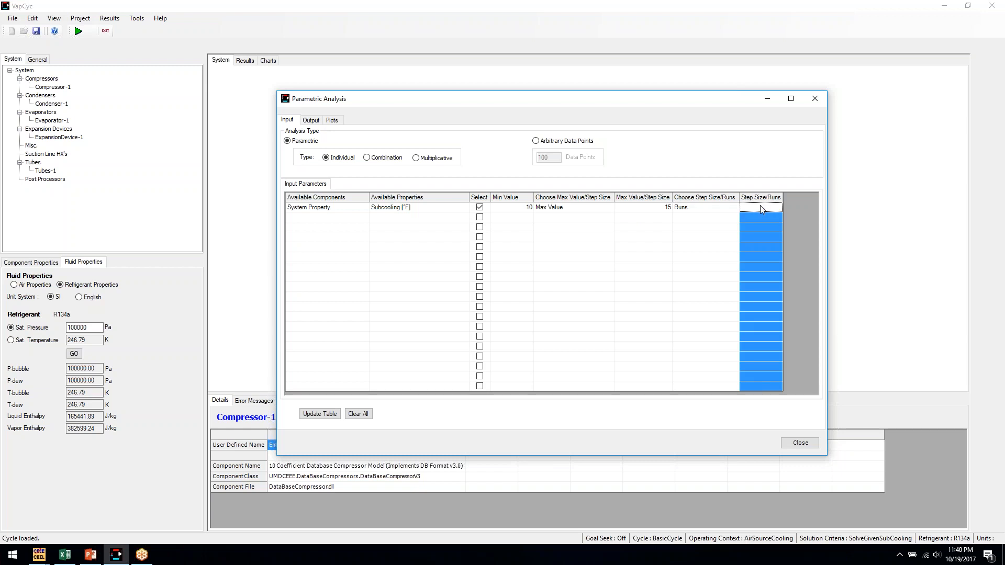
pyautogui.write('6')
pyautogui.click(746, 247)
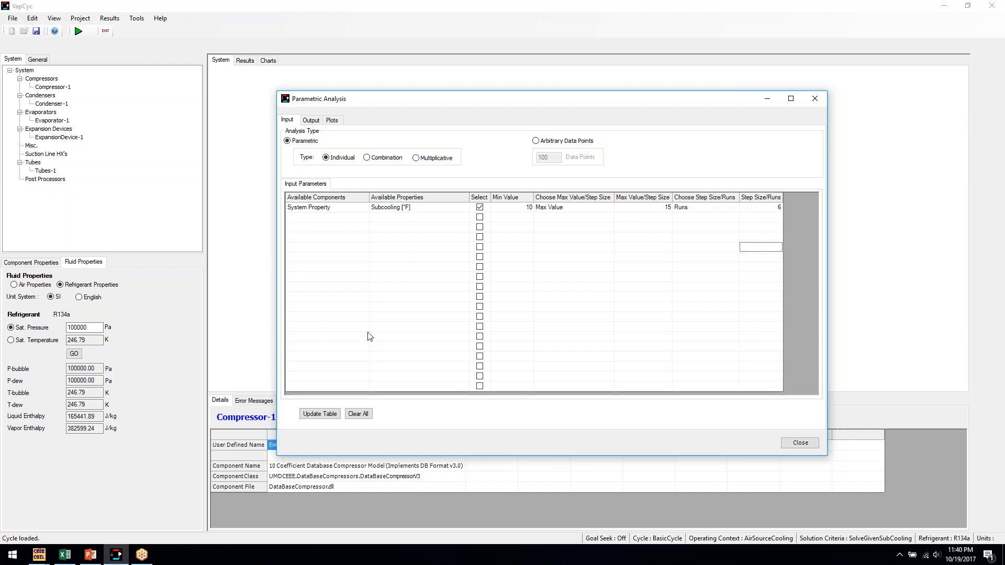
pyautogui.click(319, 413)
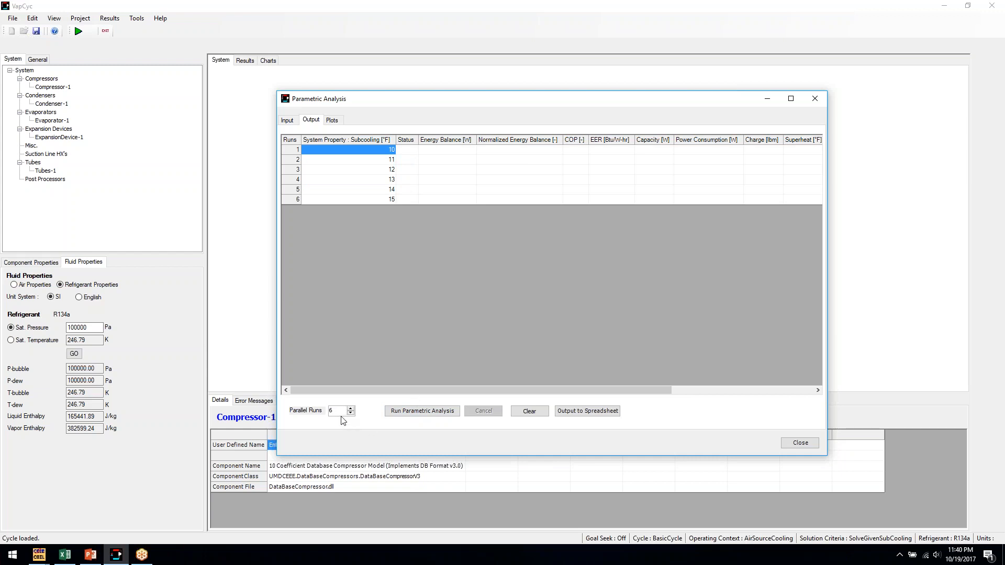
# Run the parametric analysis for the subcooling cases, inspect the output, and send it to a spreadsheet
pyautogui.click(430, 412)
pyautogui.click(430, 413)
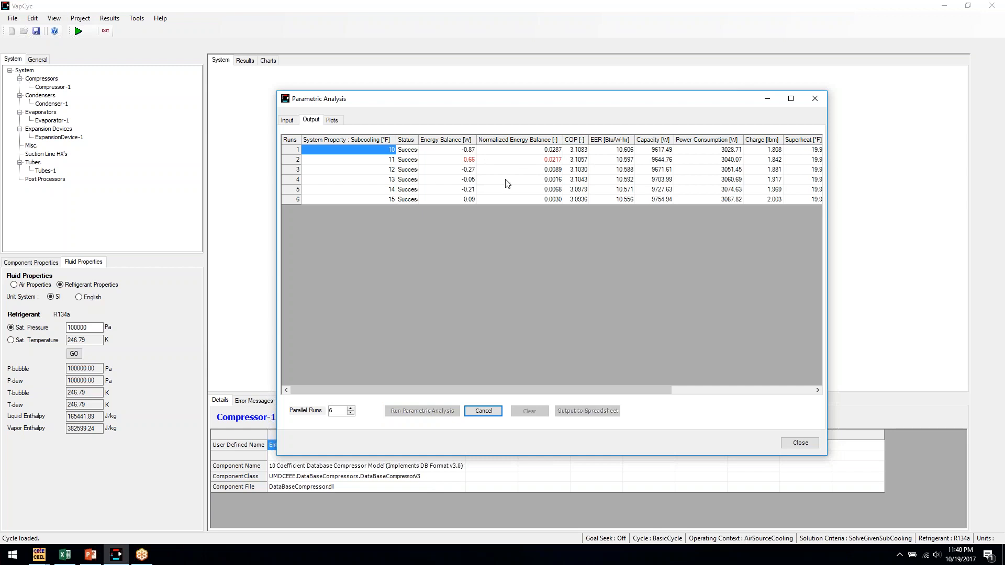
pyautogui.click(551, 171)
pyautogui.click(567, 174)
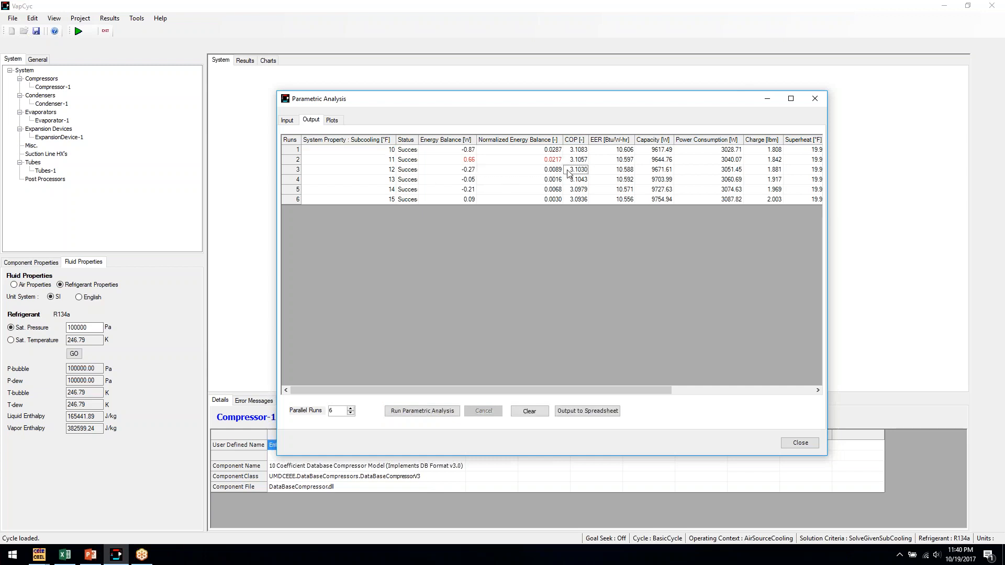
pyautogui.click(405, 152)
pyautogui.click(587, 411)
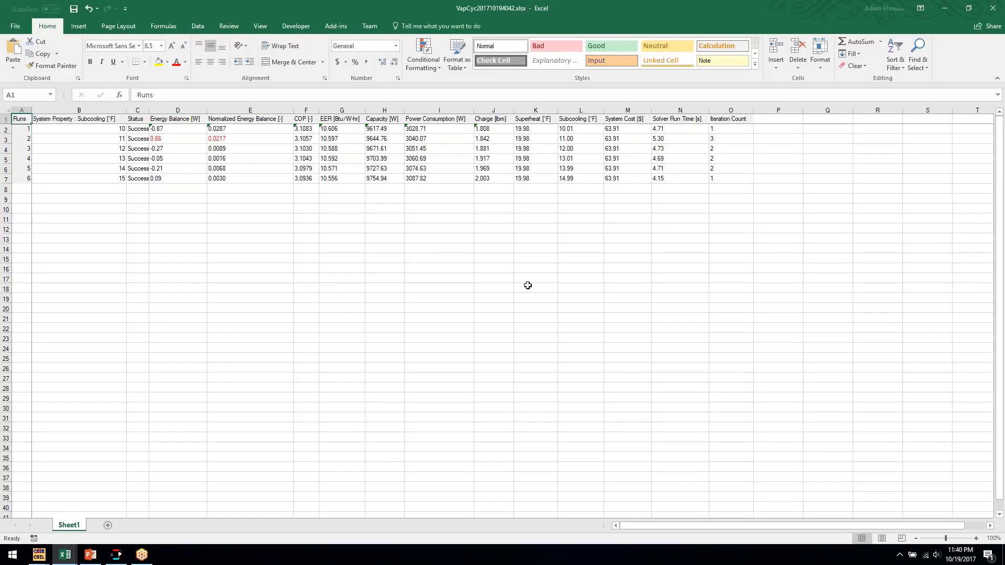
# Review the subcooling inputs and exported results in the spreadsheet, and return to VapCyc
pyautogui.click(553, 224)
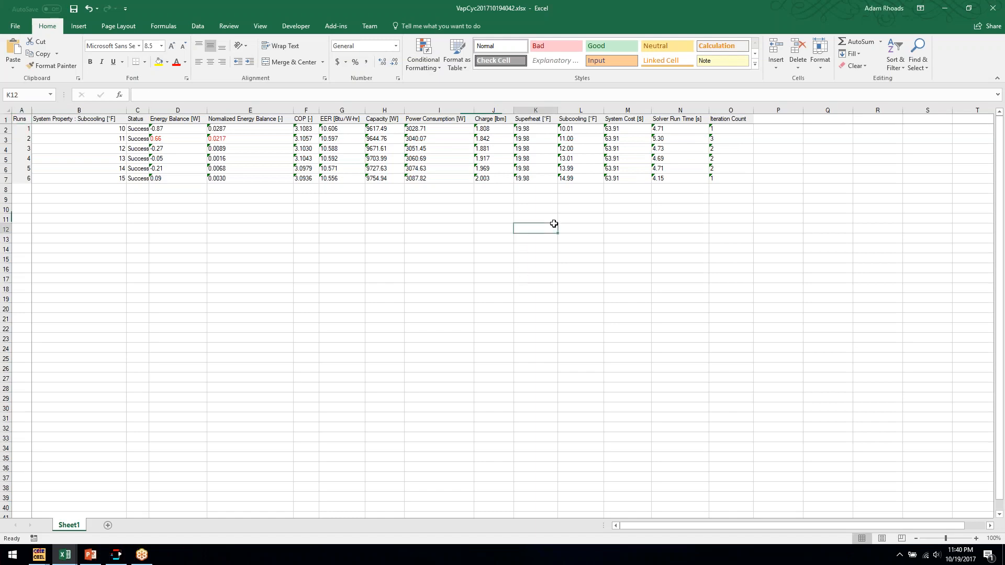
pyautogui.moveTo(330, 128); pyautogui.dragTo(597, 180)
pyautogui.click(580, 248)
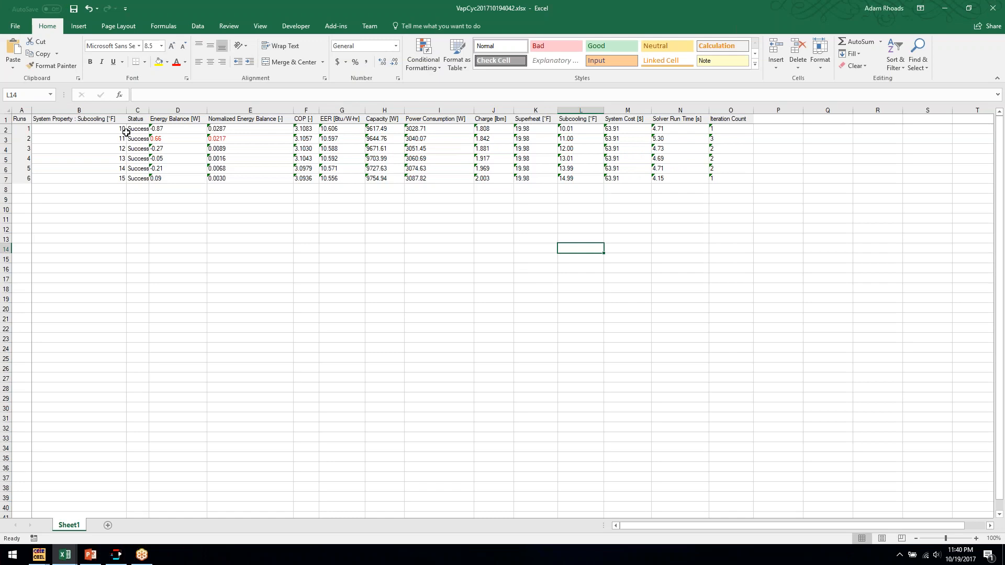
pyautogui.moveTo(126, 132); pyautogui.dragTo(105, 178)
pyautogui.click(406, 308)
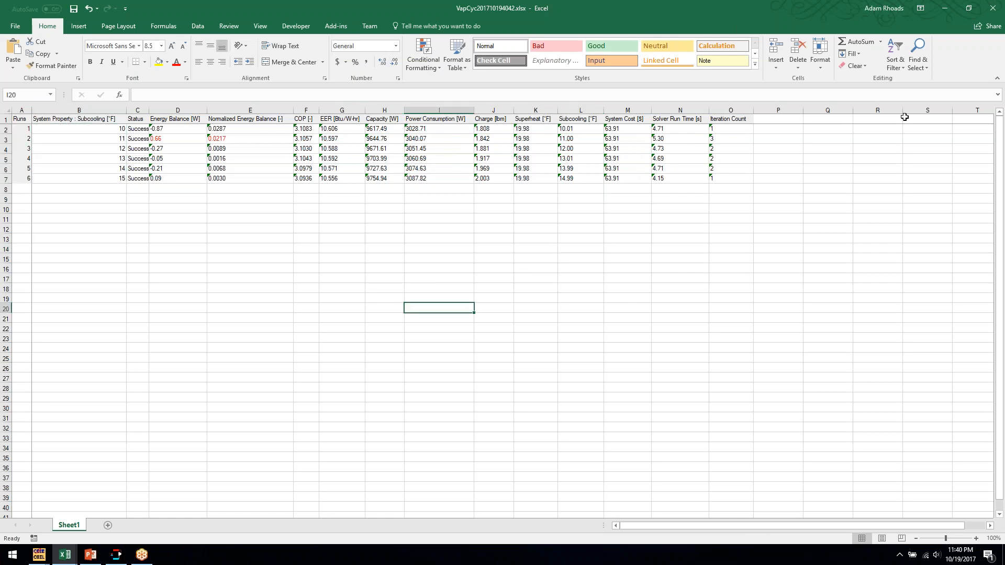
pyautogui.click(945, 13)
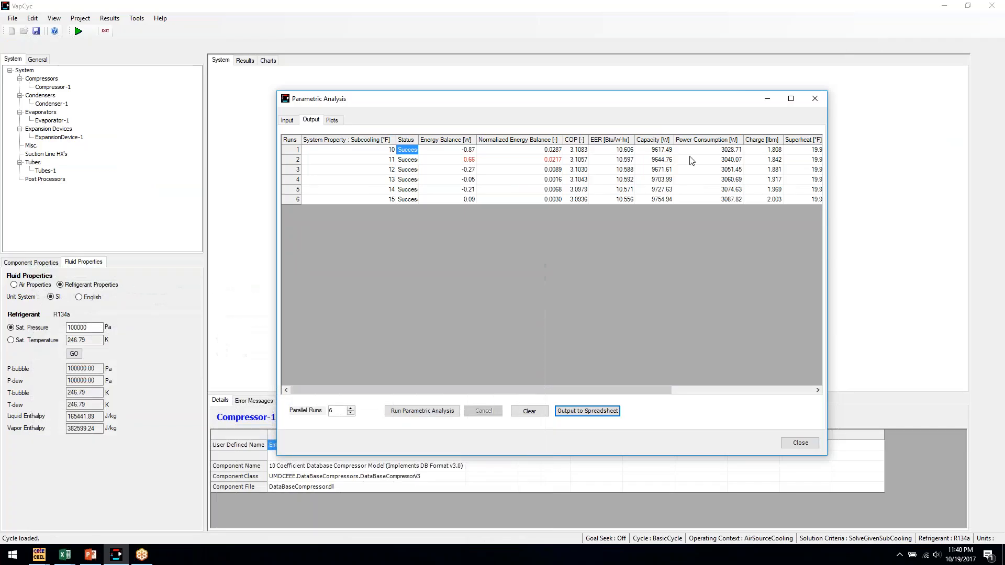
# Plot COP [-] against subcooling for the parametric analysis in a 1 row x 1 col layout
pyautogui.click(332, 123)
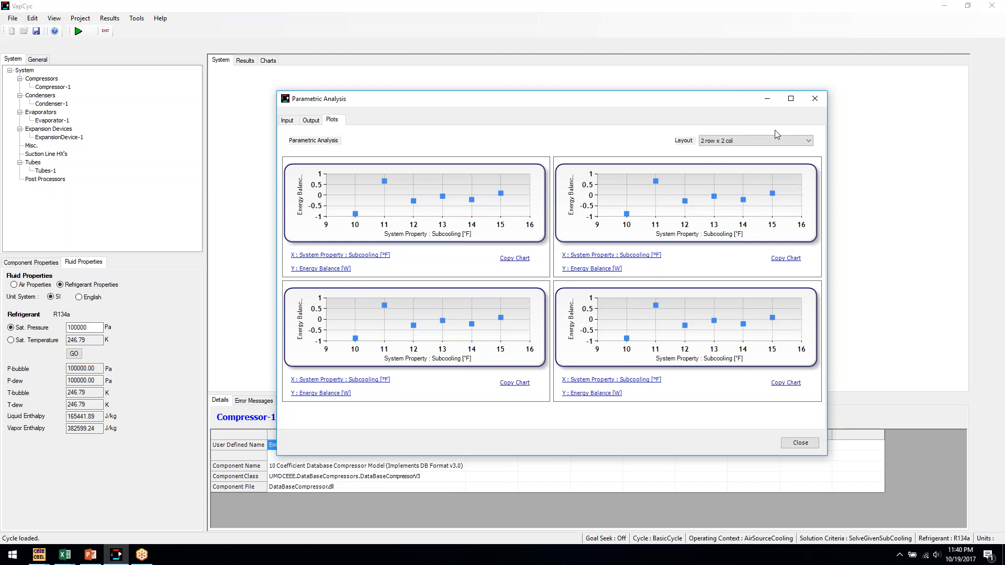
pyautogui.click(757, 141)
pyautogui.click(738, 153)
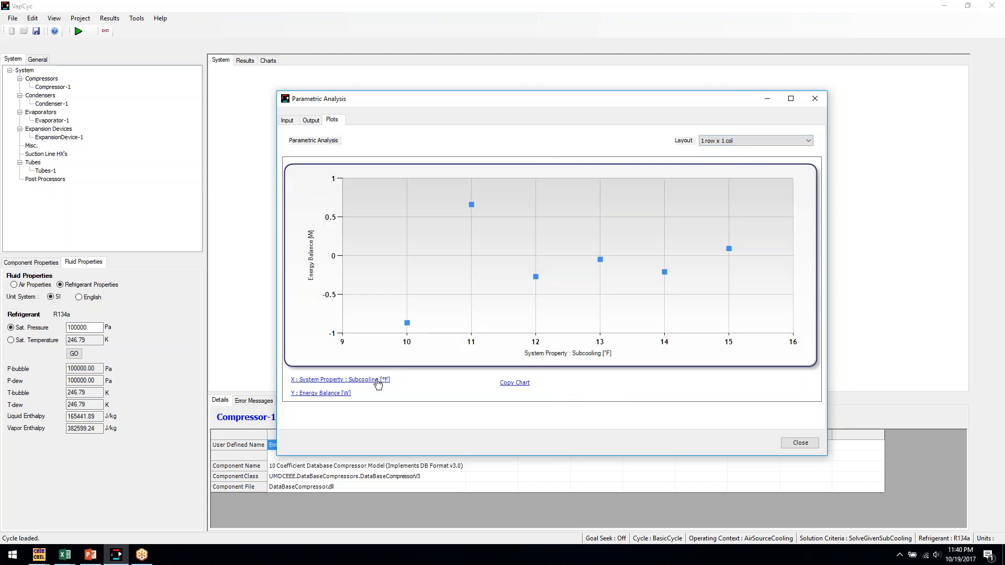
pyautogui.click(348, 393)
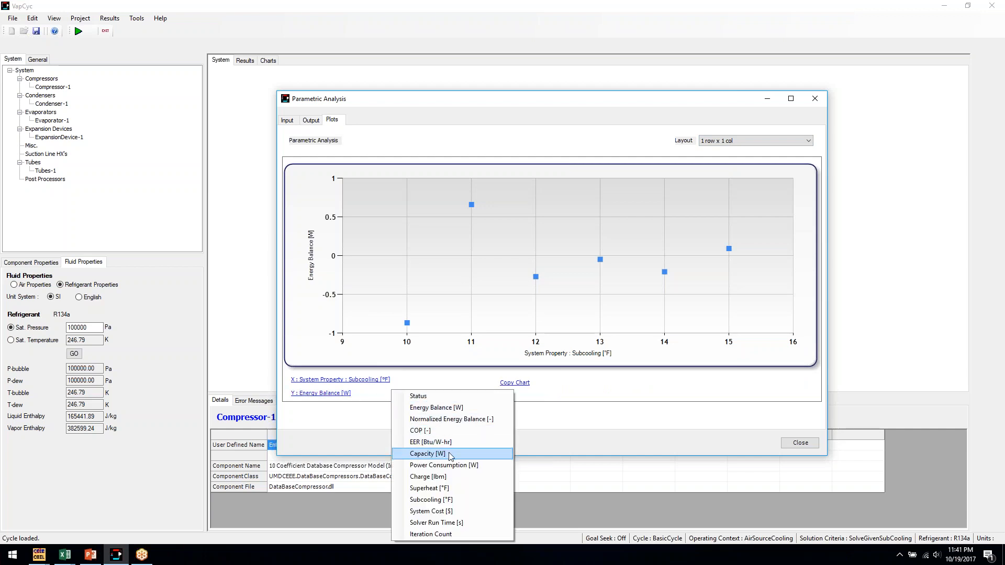
pyautogui.click(421, 431)
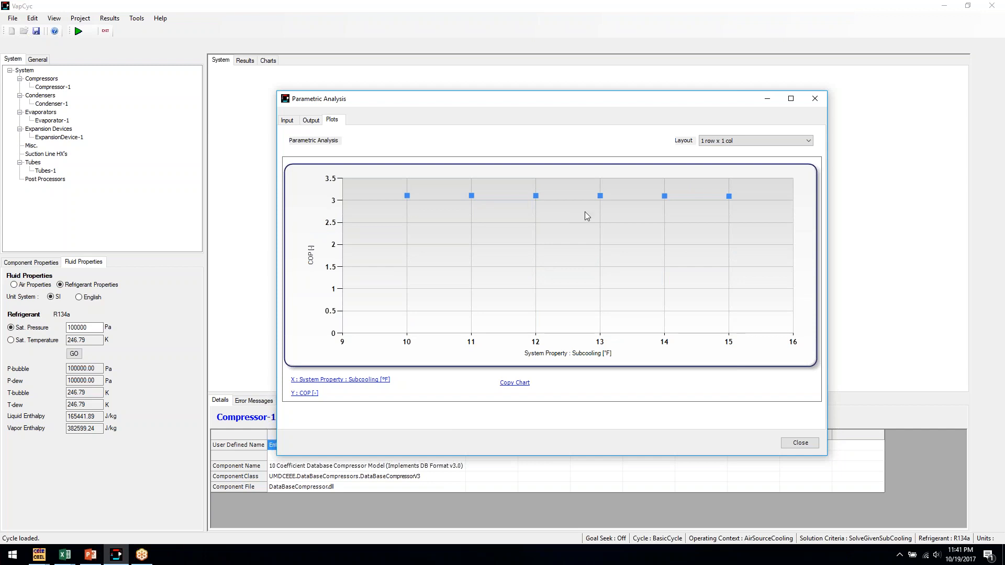
# Add the System Property Superheat [°F] as the second input parameter of the parametric analysis
pyautogui.click(305, 121)
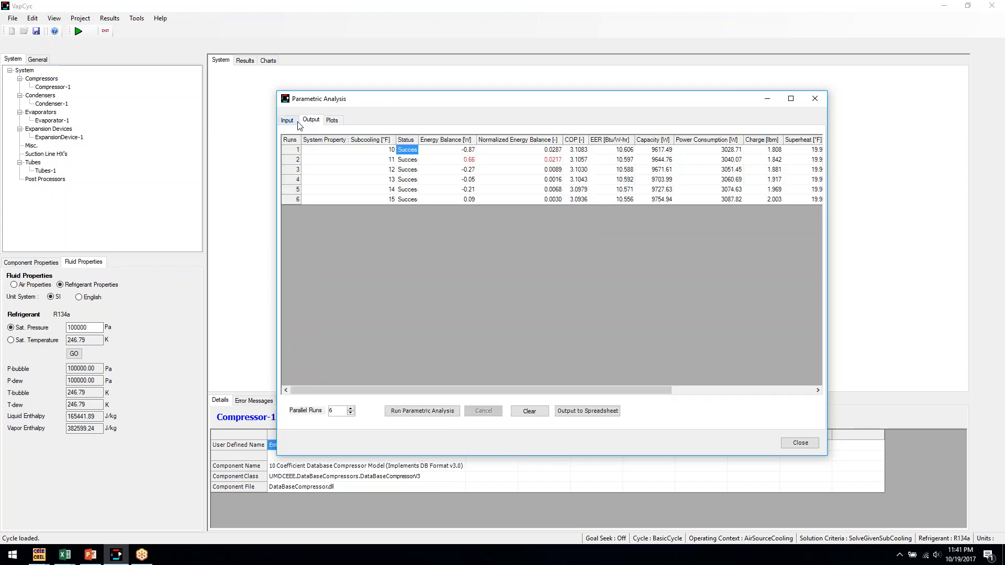
pyautogui.click(298, 122)
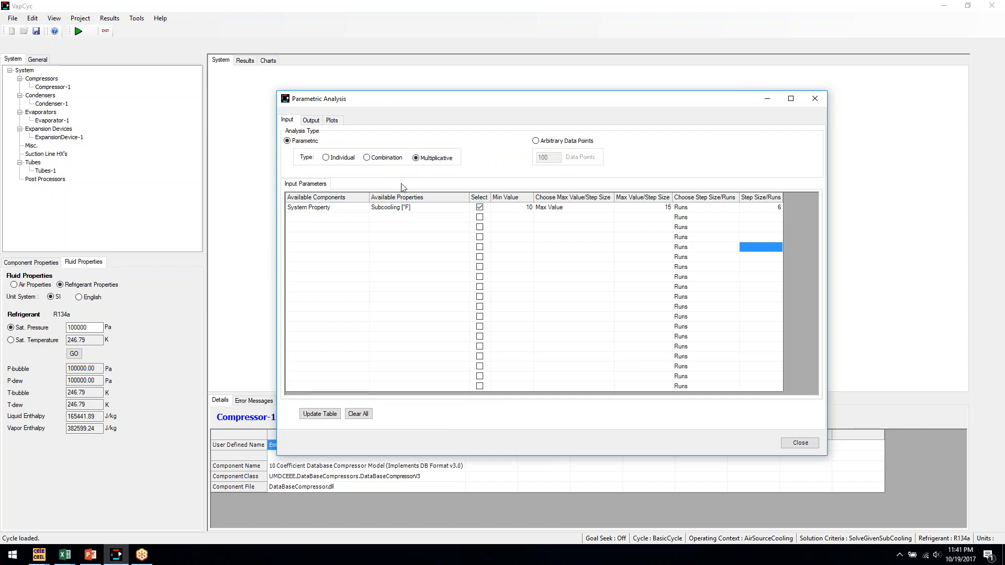
pyautogui.click(358, 219)
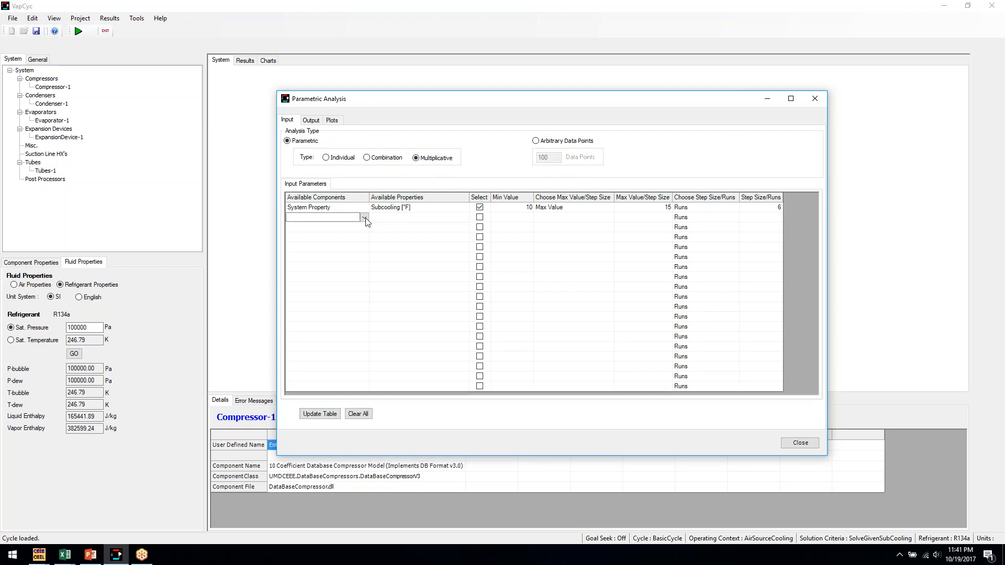
pyautogui.click(365, 218)
pyautogui.click(348, 228)
pyautogui.click(415, 221)
pyautogui.click(465, 220)
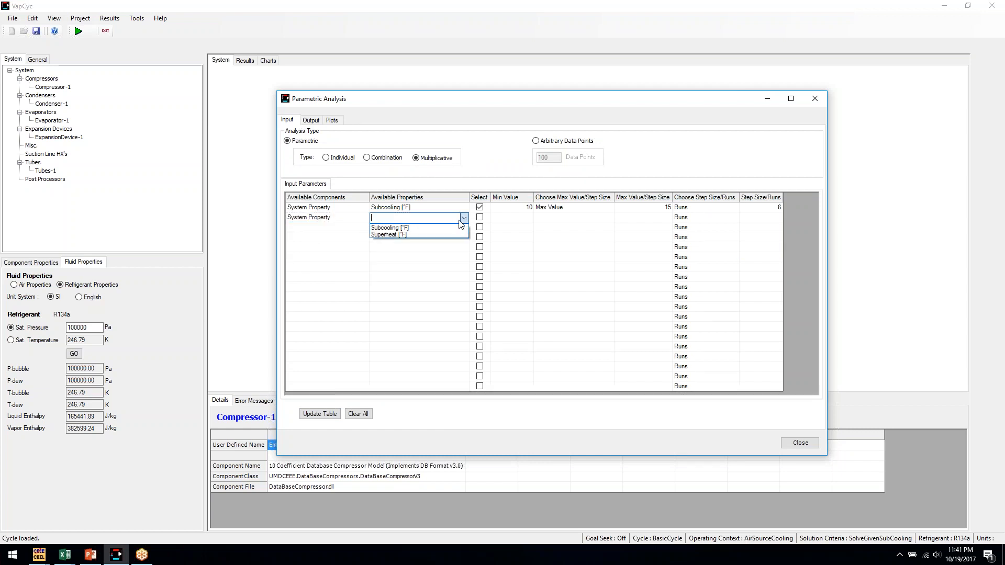
pyautogui.click(422, 234)
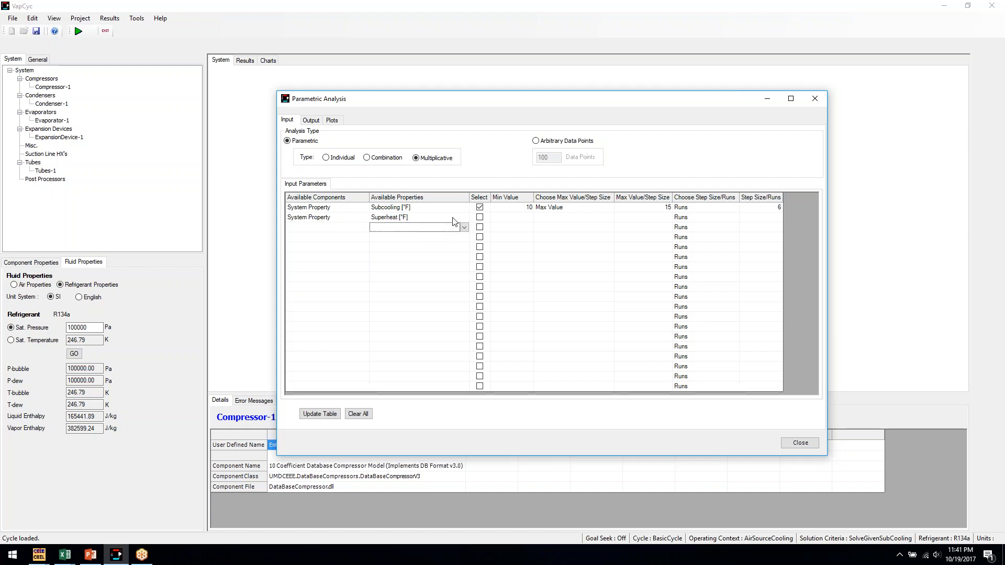
# Enable the superheat parameter and set its range to a minimum of 20 and a Max Value of 30
pyautogui.click(479, 217)
pyautogui.click(521, 219)
pyautogui.write('20')
pyautogui.click(577, 220)
pyautogui.click(610, 217)
pyautogui.click(579, 227)
pyautogui.click(658, 218)
pyautogui.write('30')
# Divide the superheat range by Runs with a value of 6 and update the analysis table
pyautogui.click(765, 217)
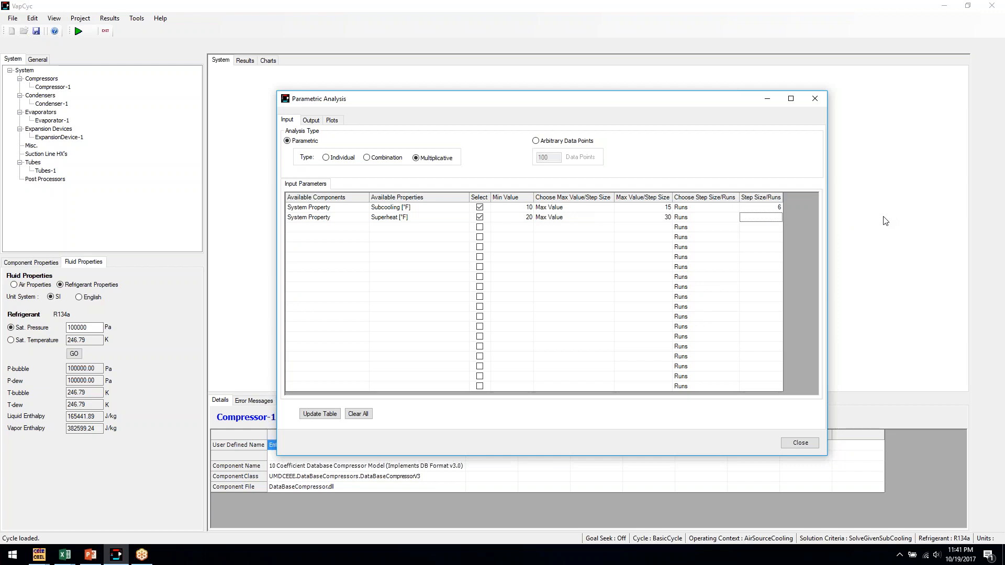
pyautogui.write('60')
pyautogui.click(744, 269)
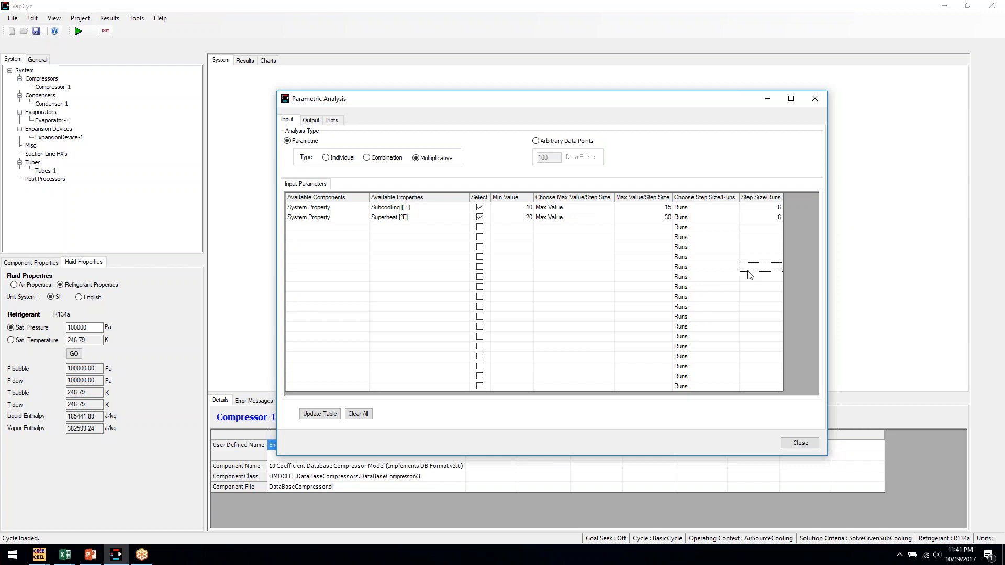
pyautogui.click(327, 416)
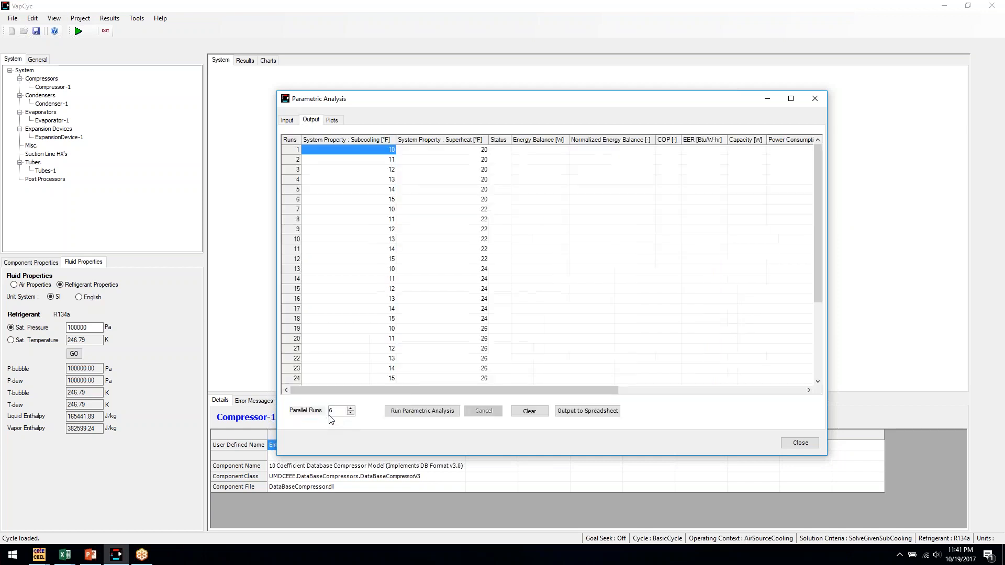
# Examine how the subcooling and superheat values are combined across the runs in the output table
pyautogui.click(454, 190)
pyautogui.scroll(-4, 455, 208)
pyautogui.scroll(4, 460, 234)
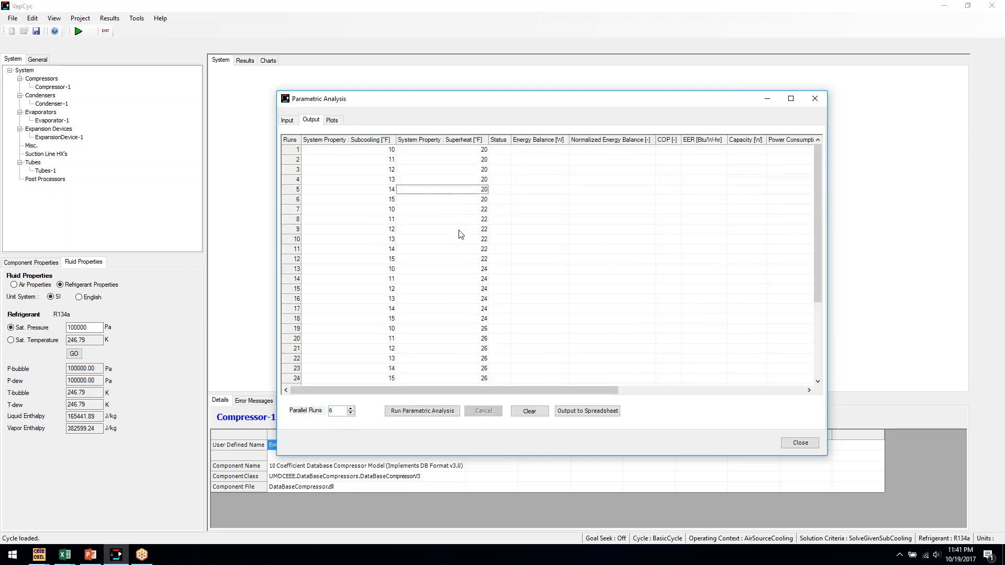
pyautogui.click(400, 160)
pyautogui.click(386, 160)
pyautogui.click(414, 160)
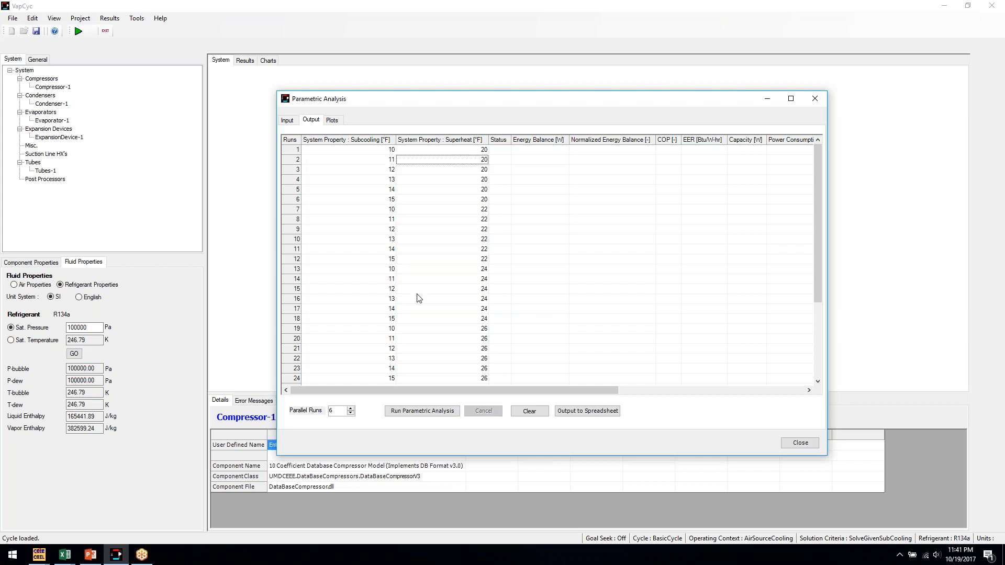
pyautogui.scroll(-4, 418, 298)
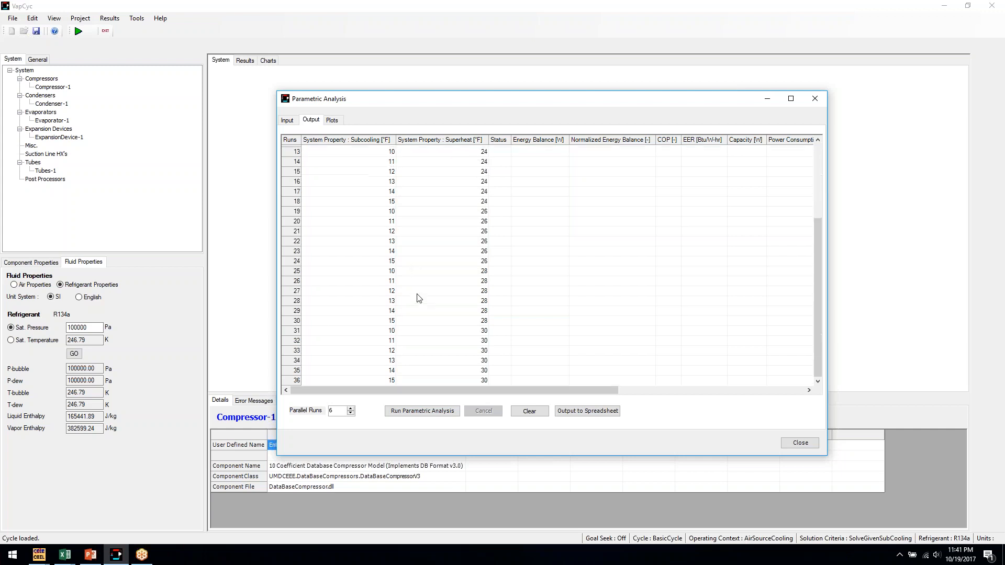
# Run the parametric analysis for the subcooling and superheat combinations and inspect the output
pyautogui.click(434, 413)
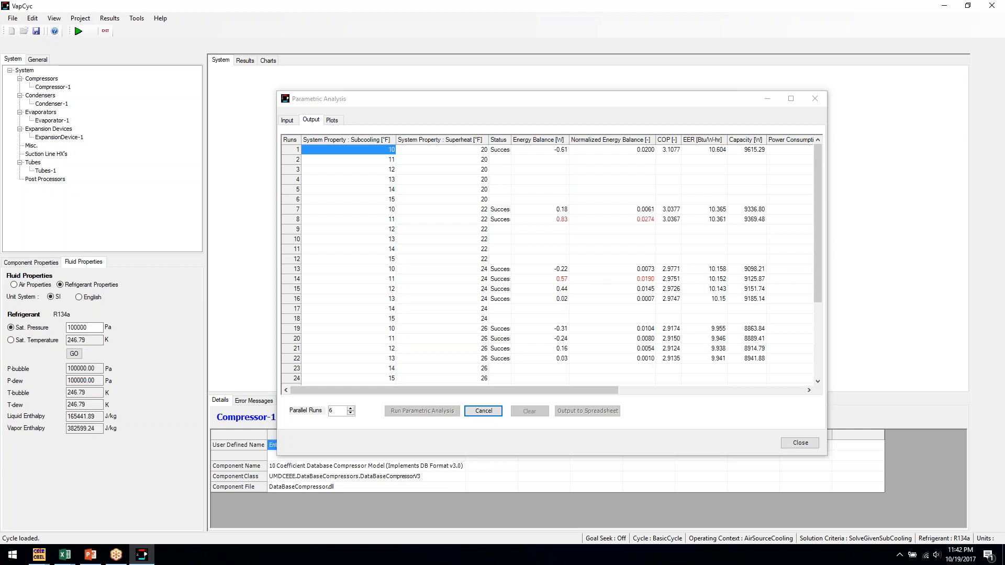
pyautogui.moveTo(818, 232)
pyautogui.mouseDown()
pyautogui.moveTo(814, 265)
pyautogui.moveTo(816, 227)
pyautogui.mouseUp()
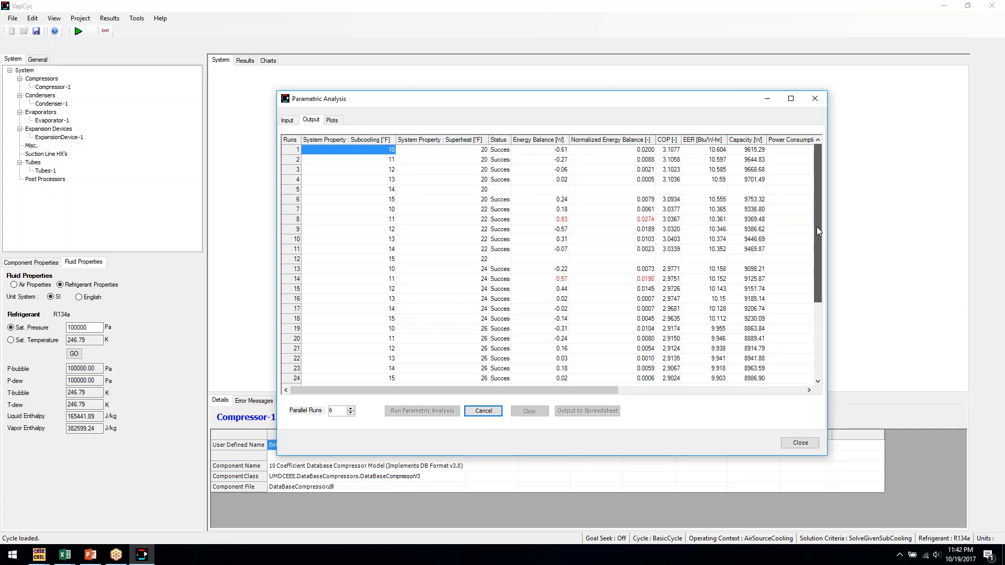
pyautogui.moveTo(817, 227); pyautogui.dragTo(790, 173)
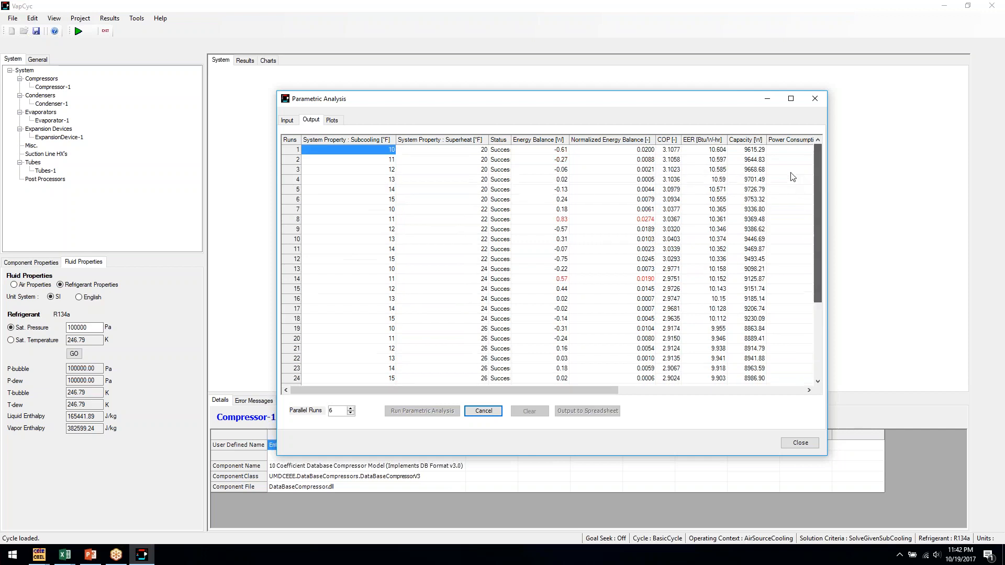
pyautogui.click(490, 340)
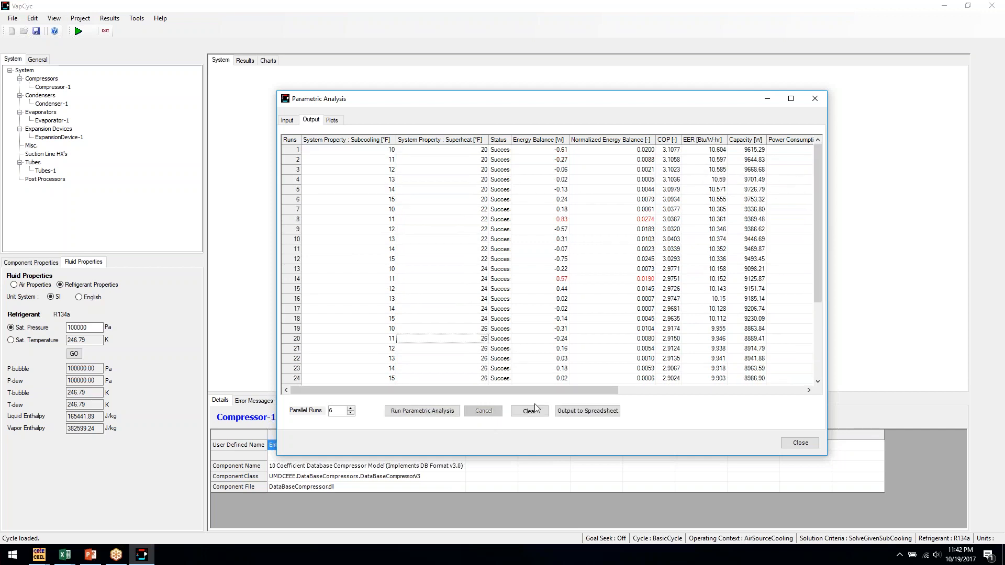
# Show the analysis plots in a 1 row x 2 col layout and set the second chart's X axis to Superheat [°F]
pyautogui.click(334, 121)
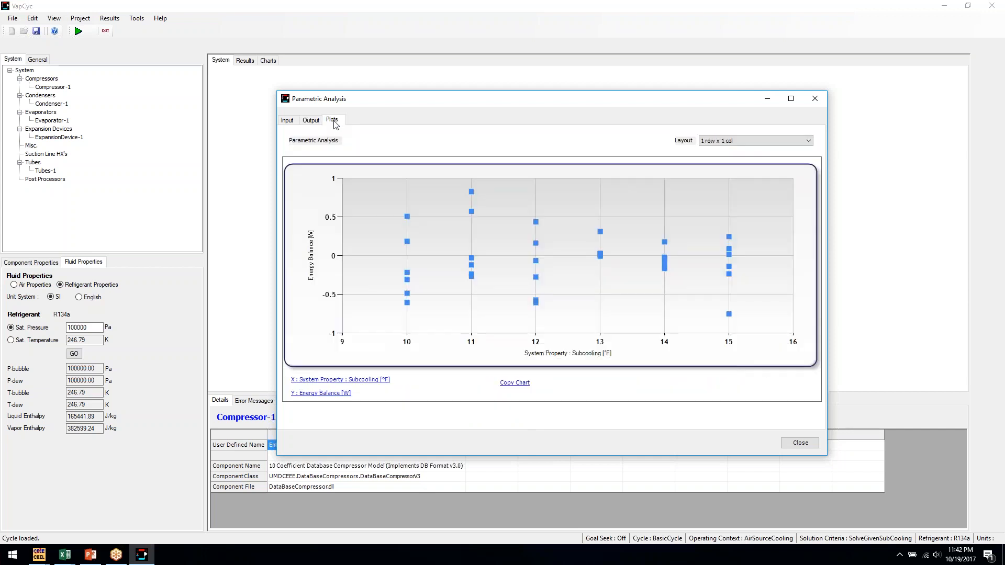
pyautogui.click(714, 142)
pyautogui.click(717, 157)
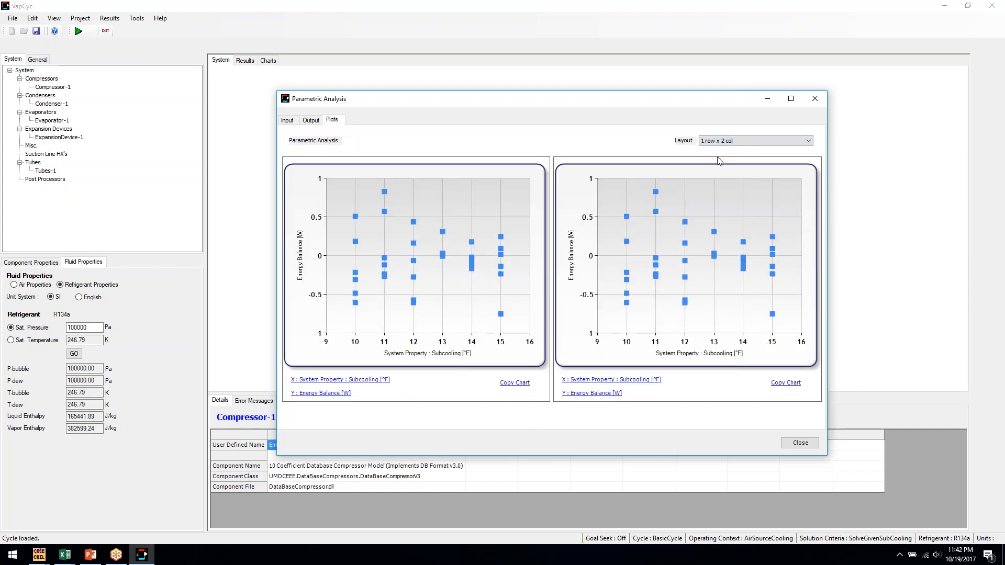
pyautogui.click(649, 380)
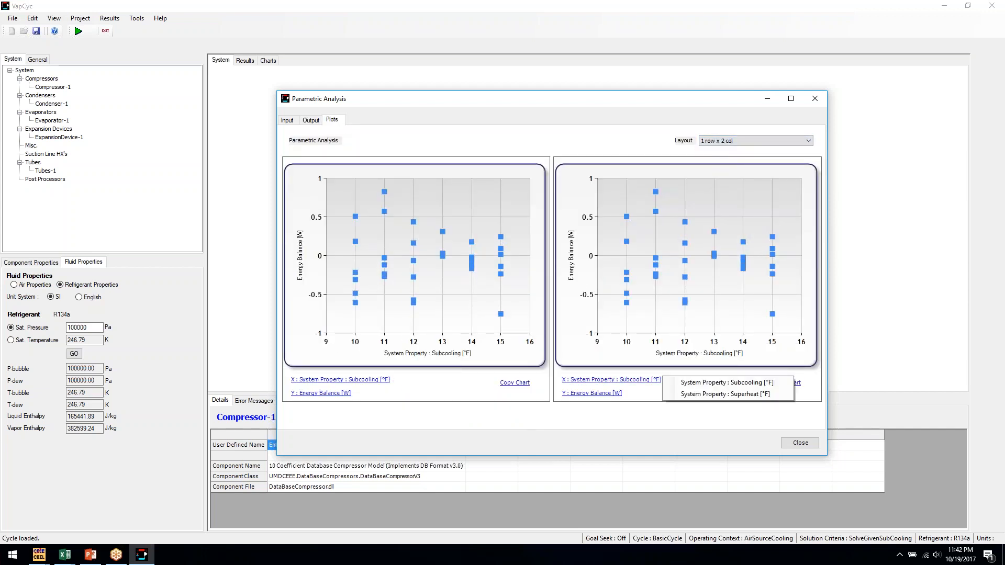
pyautogui.click(691, 395)
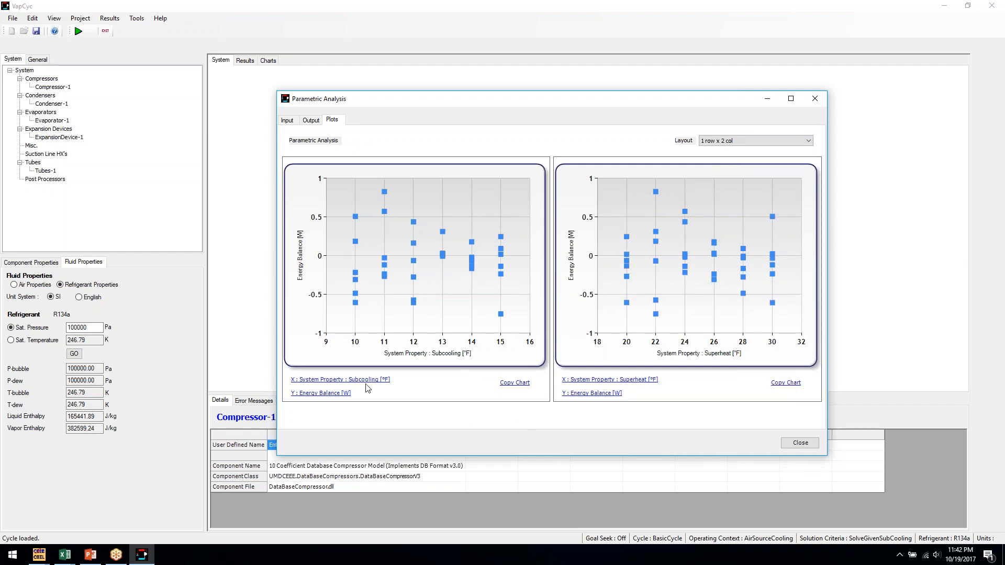
# Set the Y axis of both the subcooling and superheat charts to COP [-]
pyautogui.click(337, 393)
pyautogui.click(413, 430)
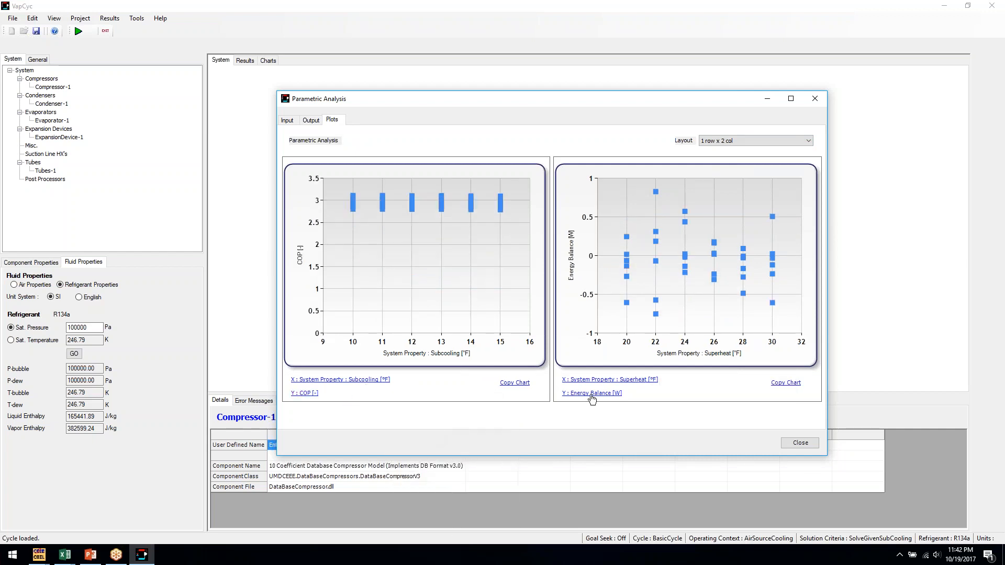
pyautogui.click(589, 393)
pyautogui.click(678, 431)
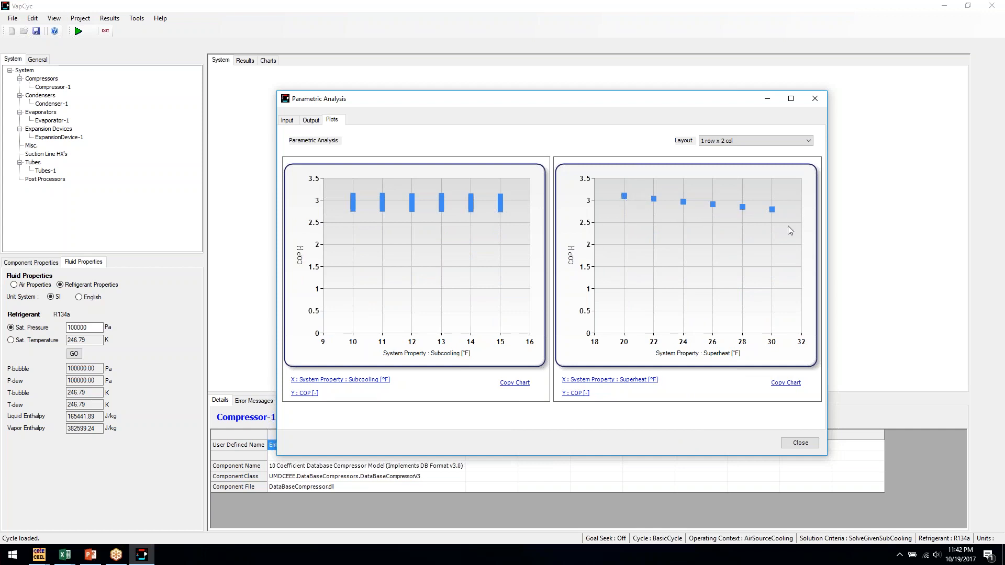
# Review the output table and input parameters once more, and close the parametric analysis
pyautogui.click(311, 121)
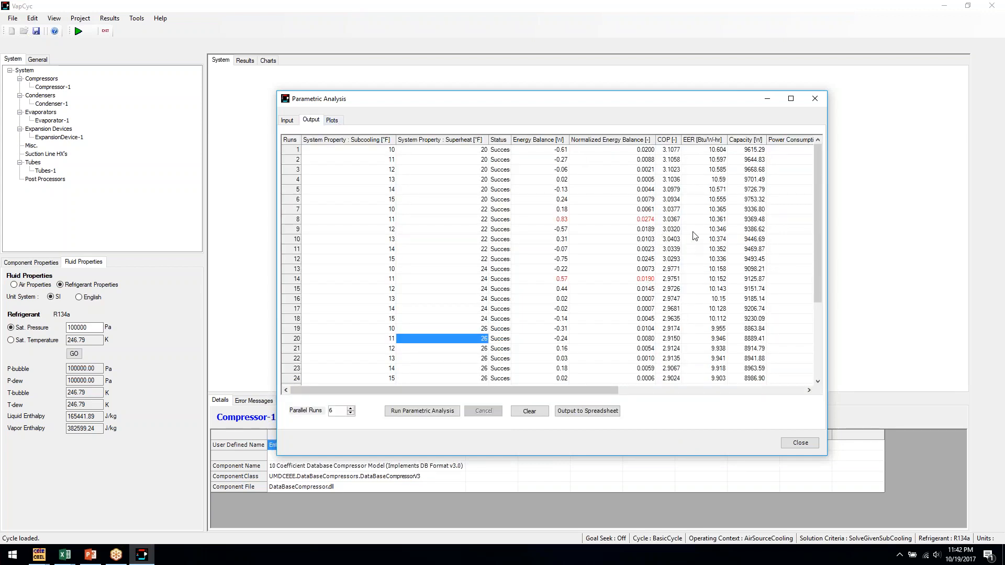
pyautogui.click(288, 122)
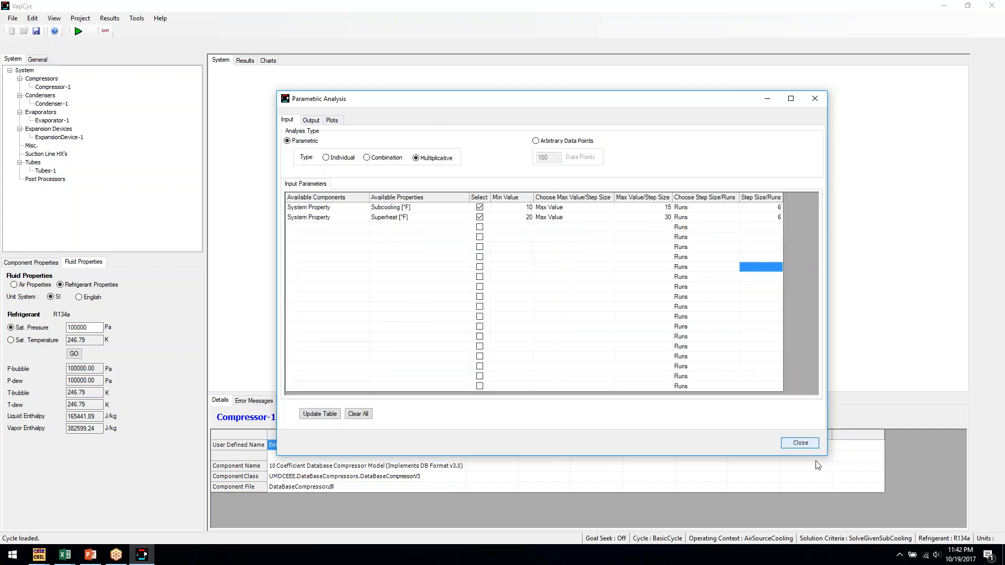
pyautogui.click(801, 442)
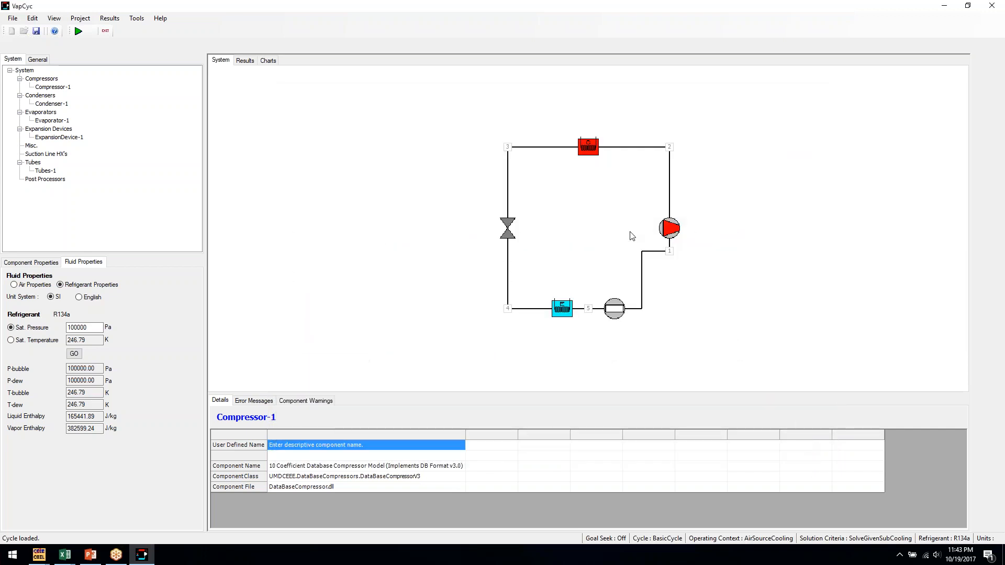